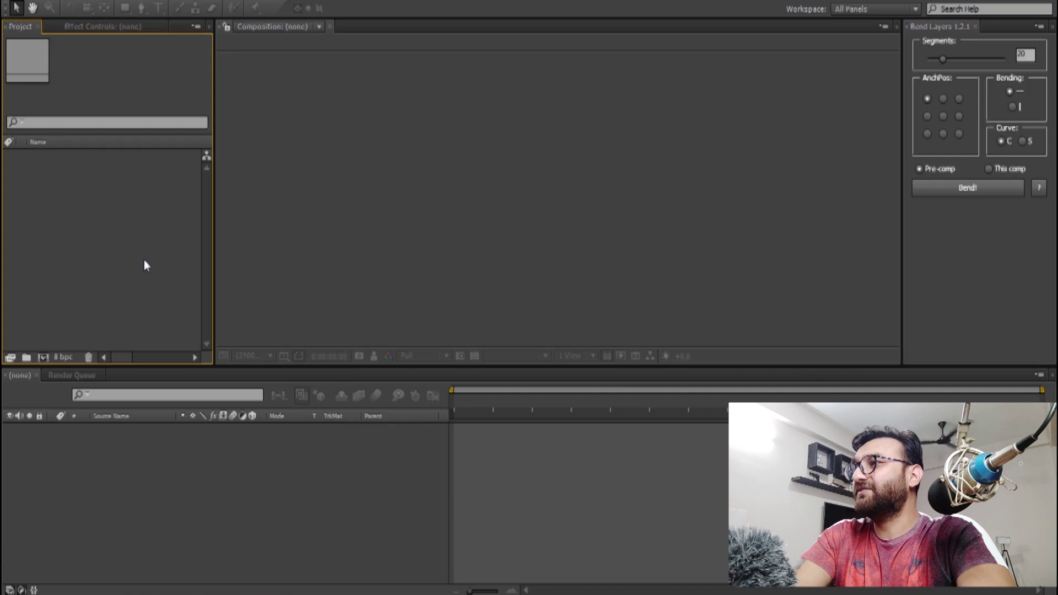
# - Close the Bend Layers panel and reopen it from the panel list
pyautogui.click(252, 2)
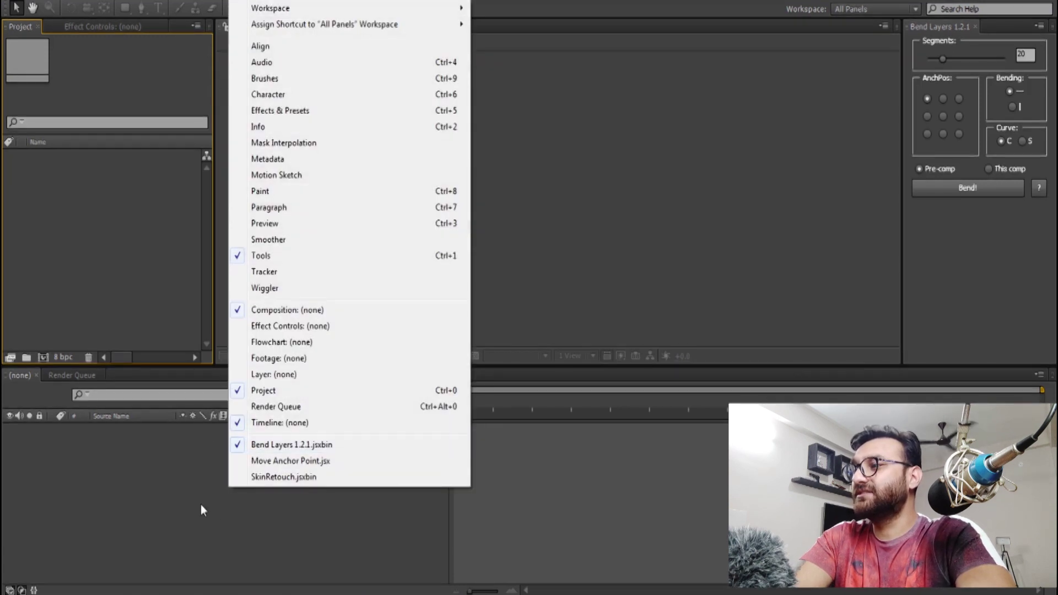
pyautogui.click(229, 516)
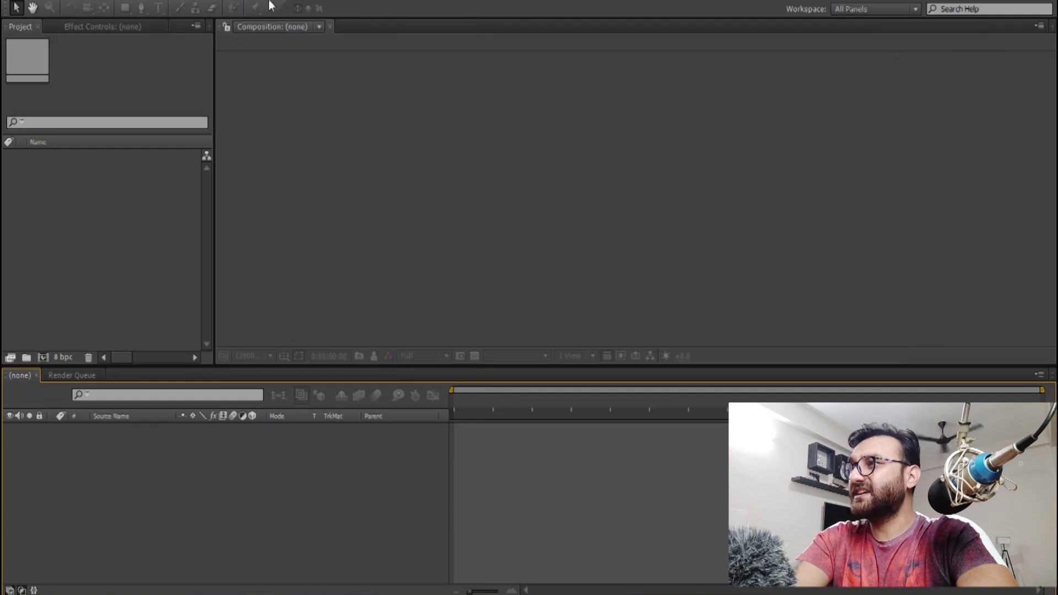
pyautogui.click(261, 1)
pyautogui.click(277, 444)
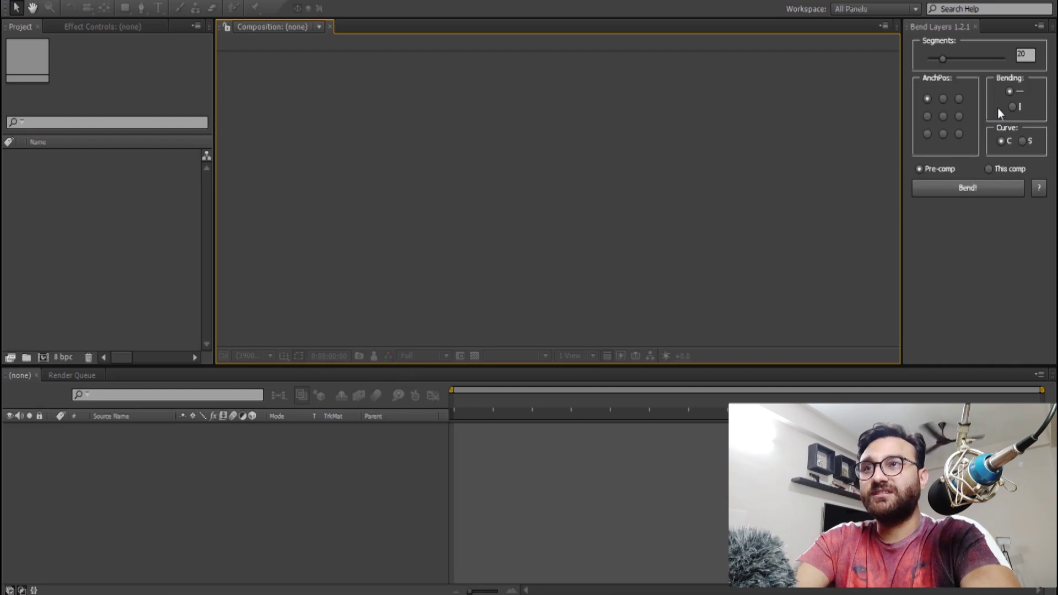
# - Import the four bend-folder PNGs (rope, palm tree, pole, horizontal rope) into the project
pyautogui.click(130, 255)
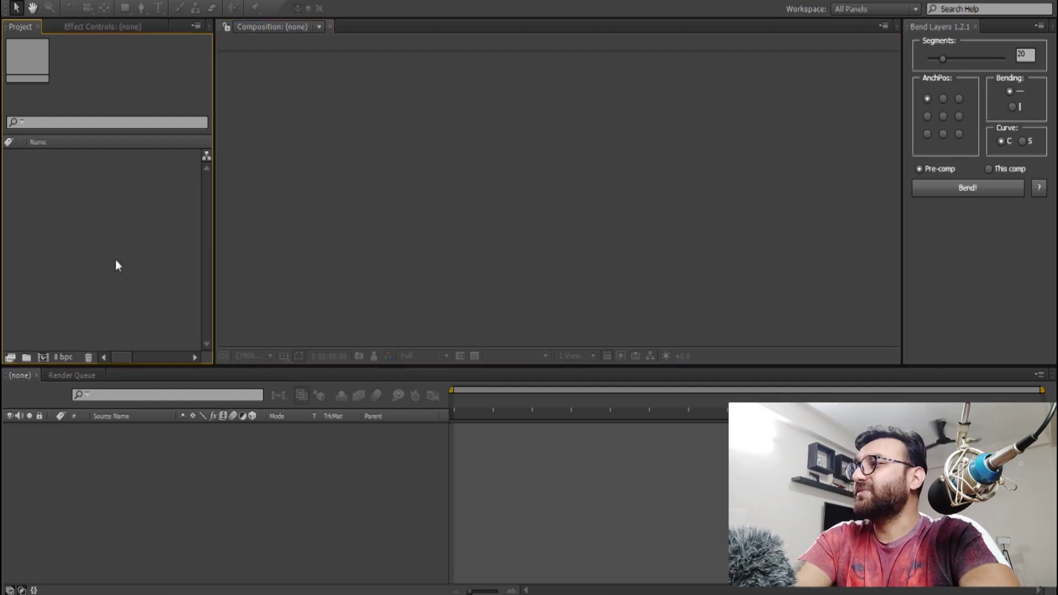
pyautogui.doubleClick(120, 242)
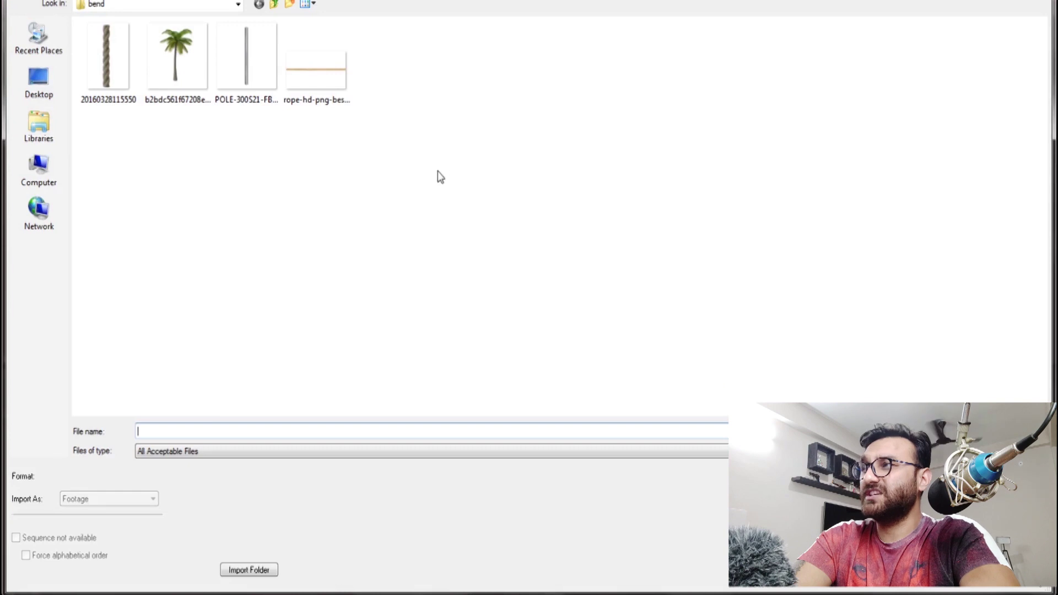
pyautogui.moveTo(97, 140); pyautogui.dragTo(135, 138)
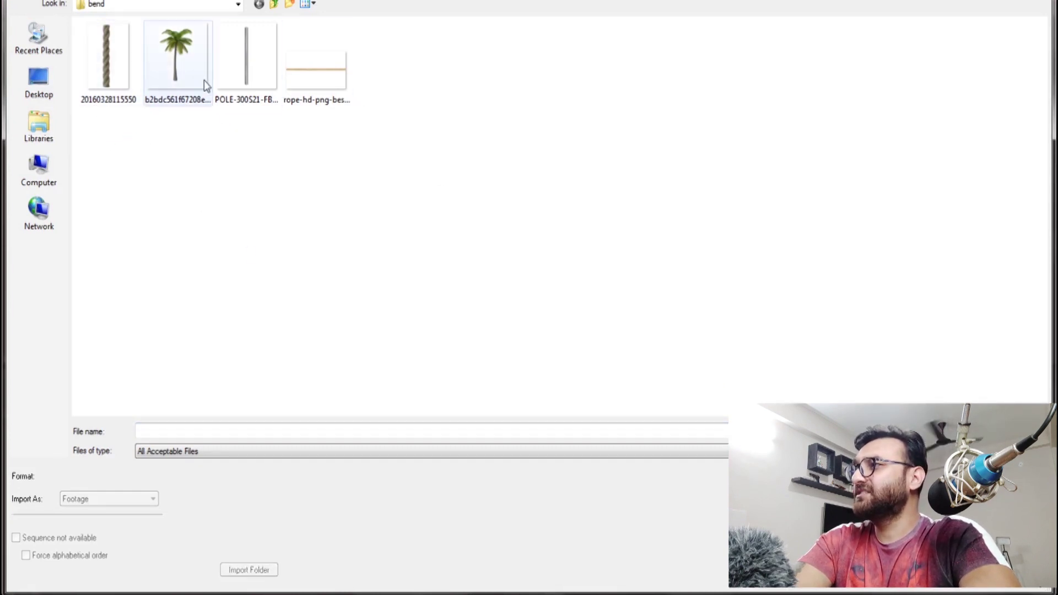
pyautogui.click(234, 70)
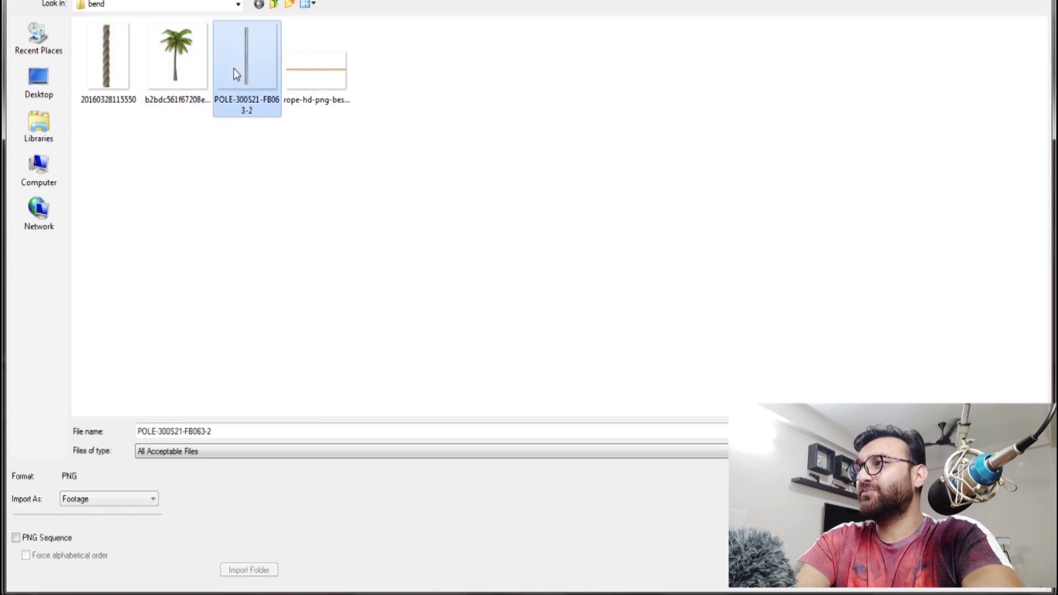
pyautogui.moveTo(349, 159); pyautogui.dragTo(91, 81)
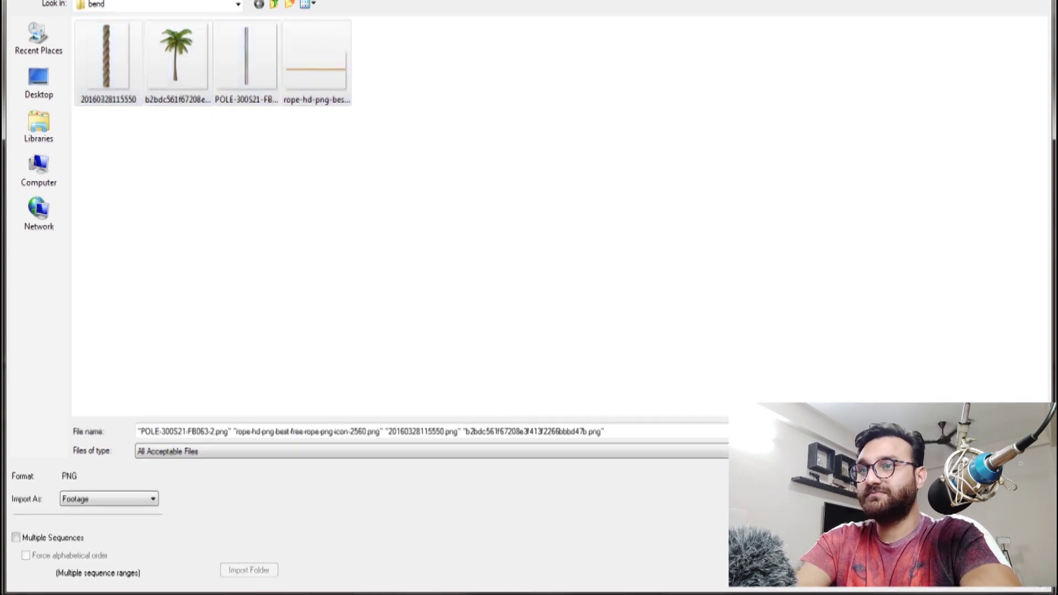
pyautogui.press('Return')
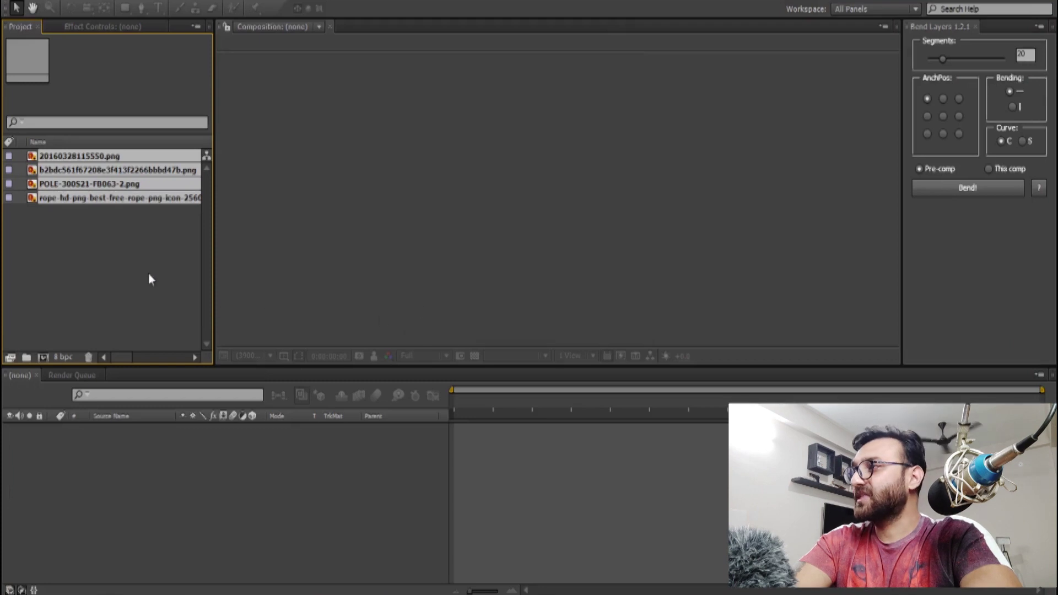
pyautogui.click(152, 280)
pyautogui.click(47, 193)
# - Create Comp 1 at 1920×1080, 25 fps with a white background
pyautogui.click(59, 183)
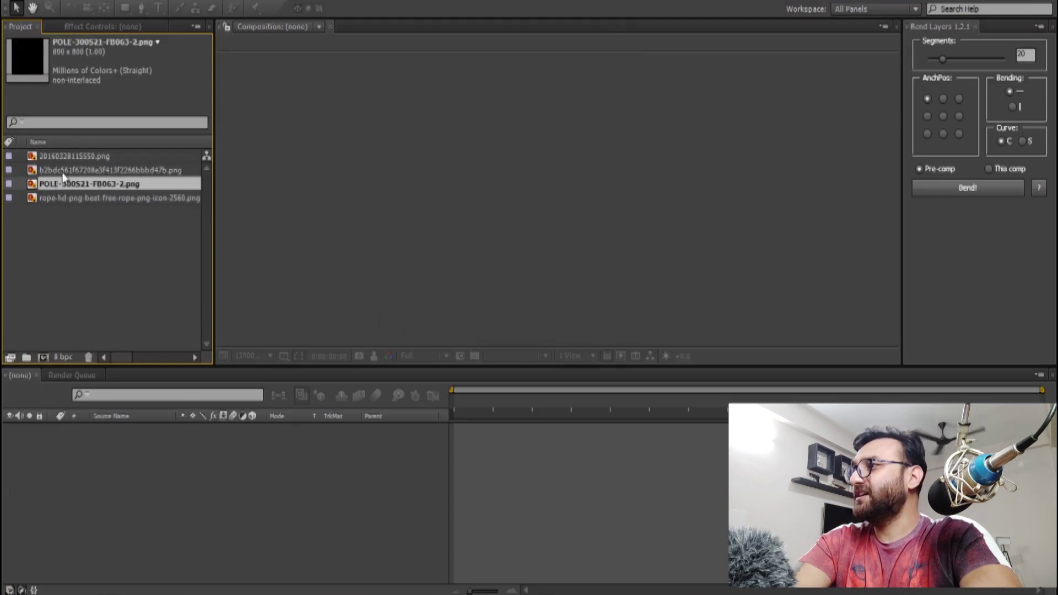
pyautogui.click(62, 171)
pyautogui.click(78, 186)
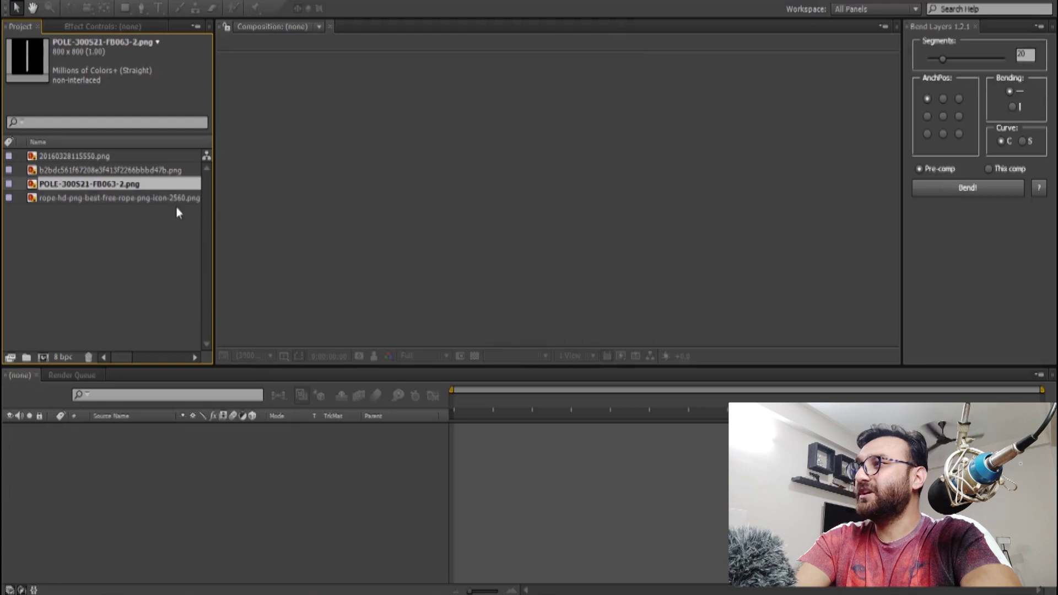
pyautogui.click(45, 358)
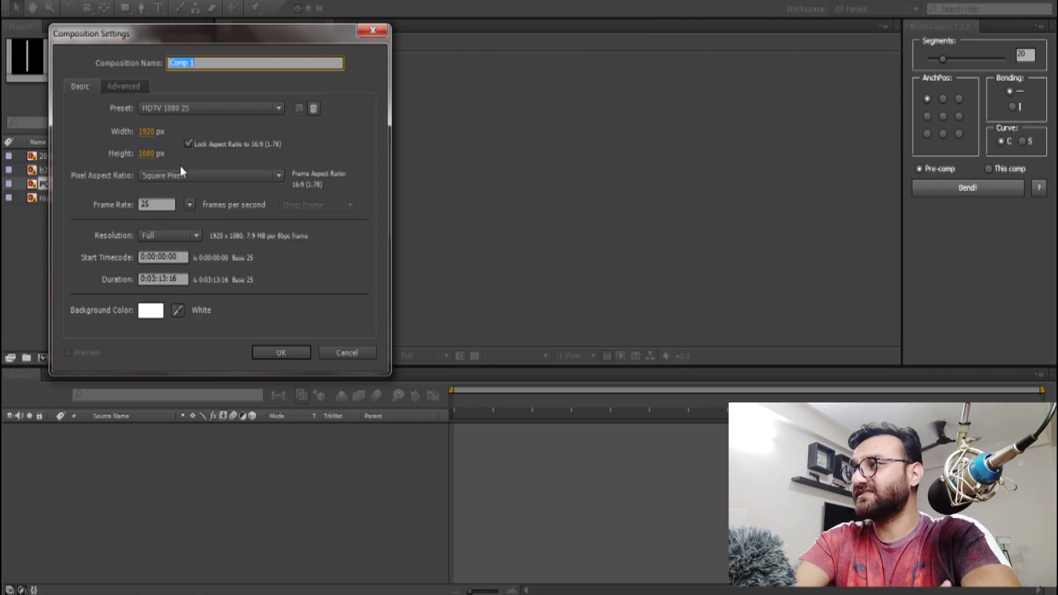
pyautogui.click(282, 351)
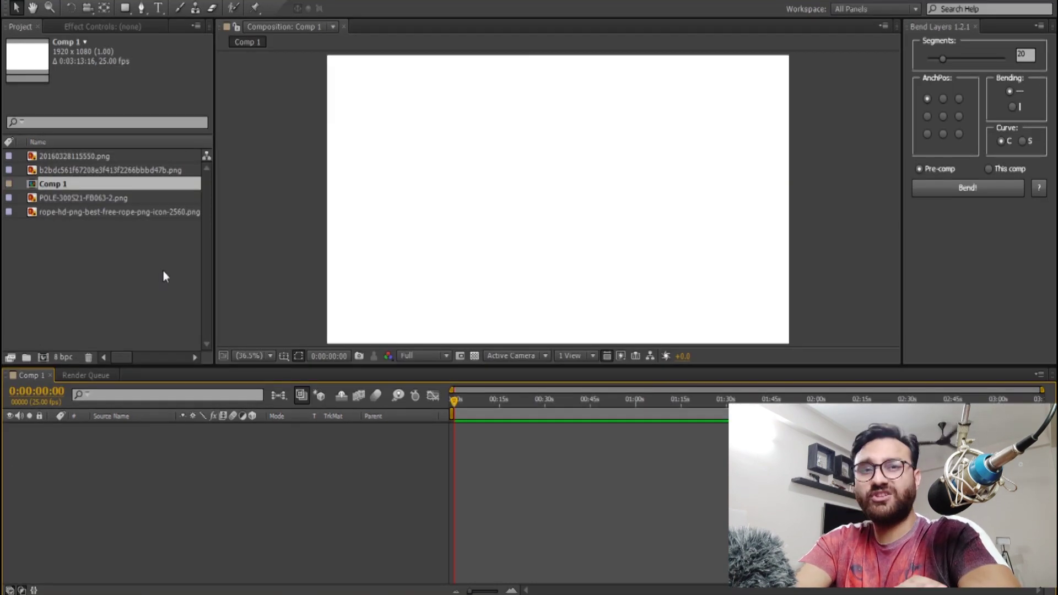
# - Place POLE-300521-FB063-2.png into the Comp 1 timeline as layer 1
pyautogui.click(101, 269)
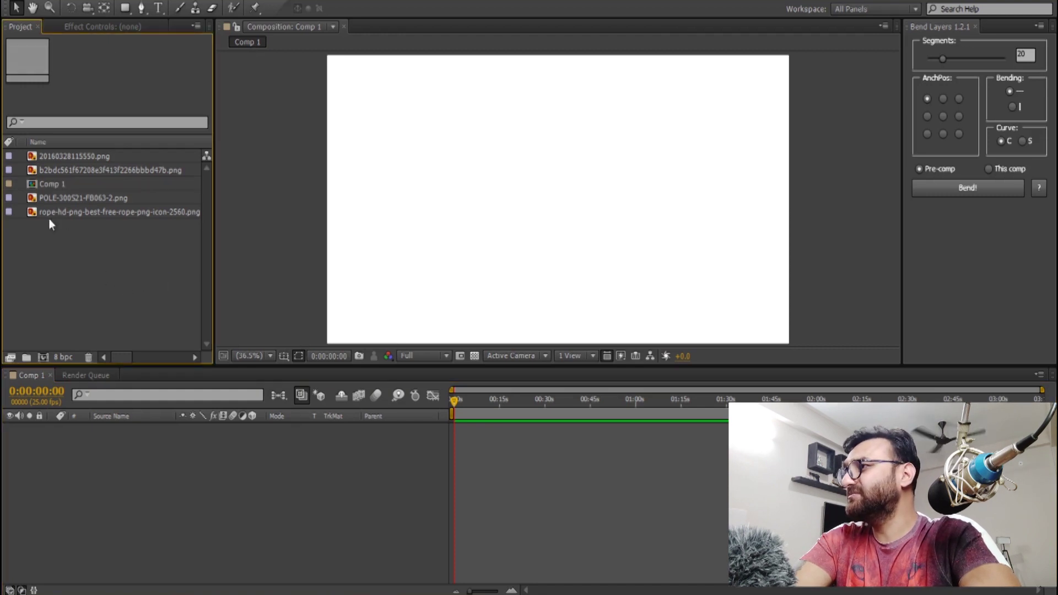
pyautogui.click(50, 156)
pyautogui.click(58, 174)
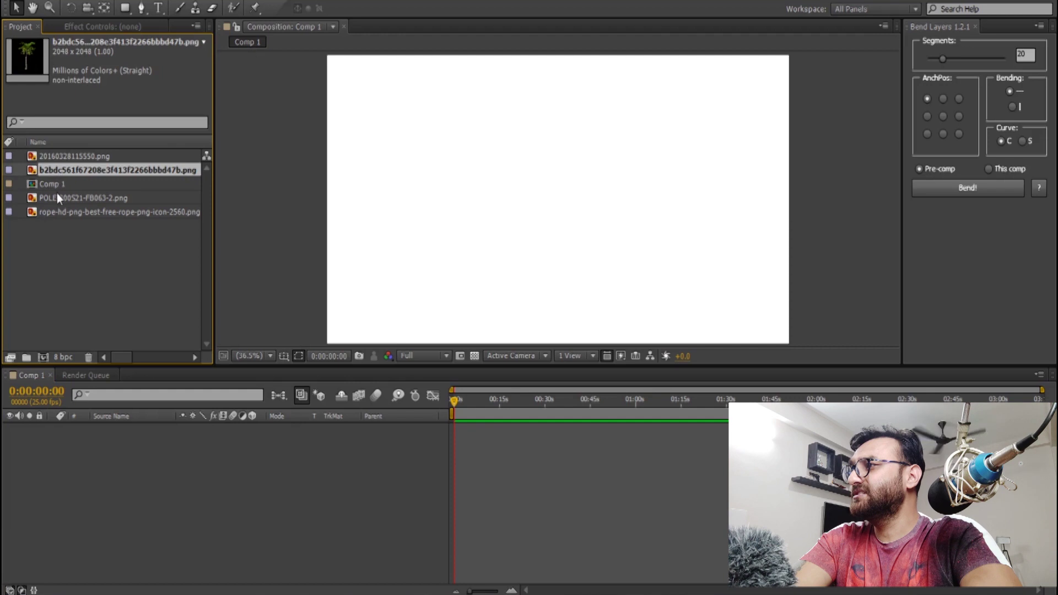
pyautogui.click(57, 198)
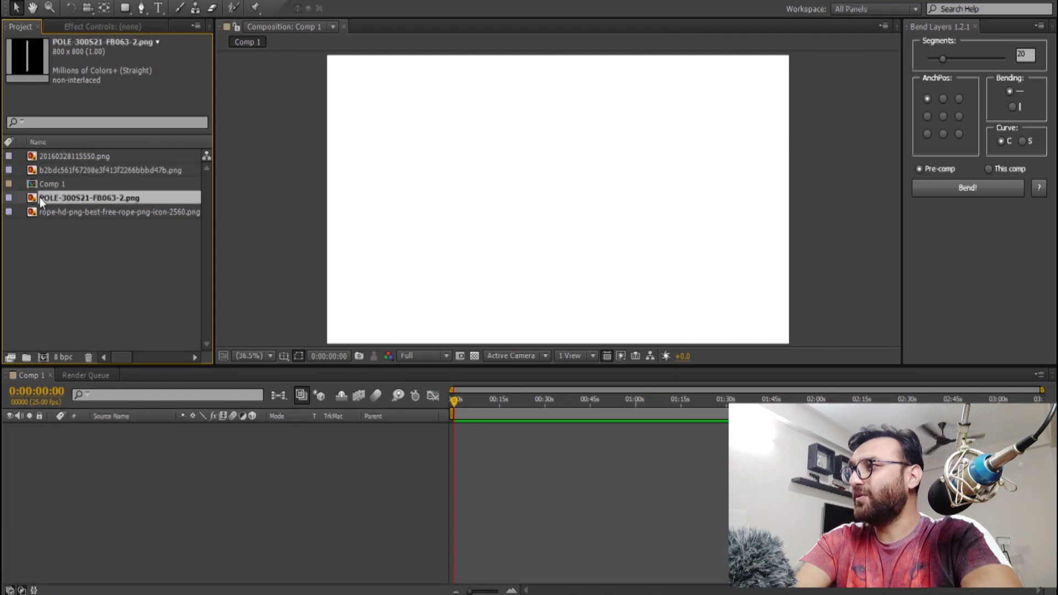
pyautogui.moveTo(40, 198); pyautogui.dragTo(172, 466)
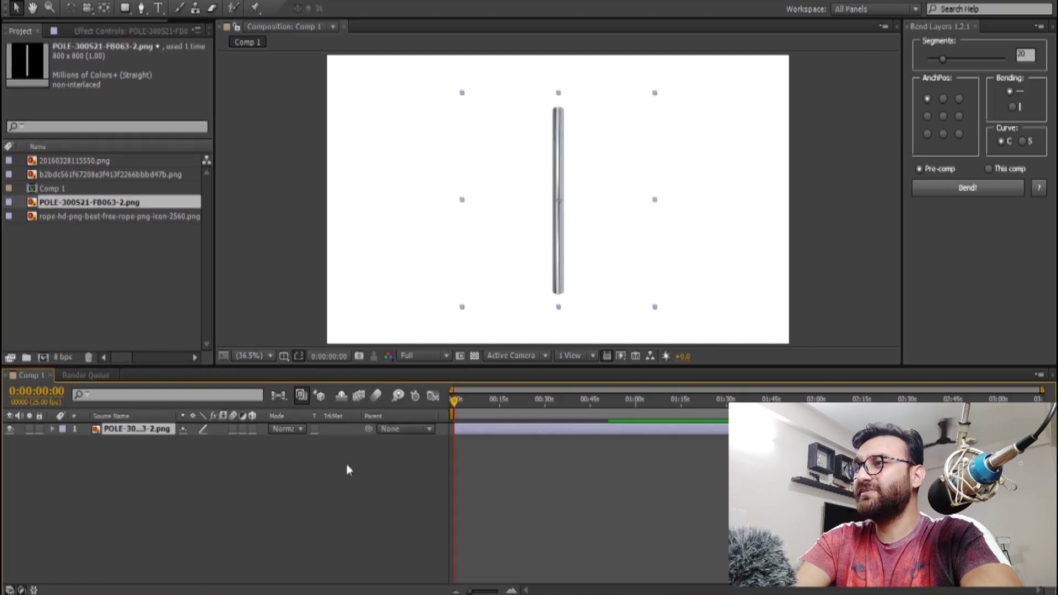
# - Shift the pole slightly left of centre in the viewer, then select its layer
pyautogui.moveTo(562, 271); pyautogui.dragTo(505, 280)
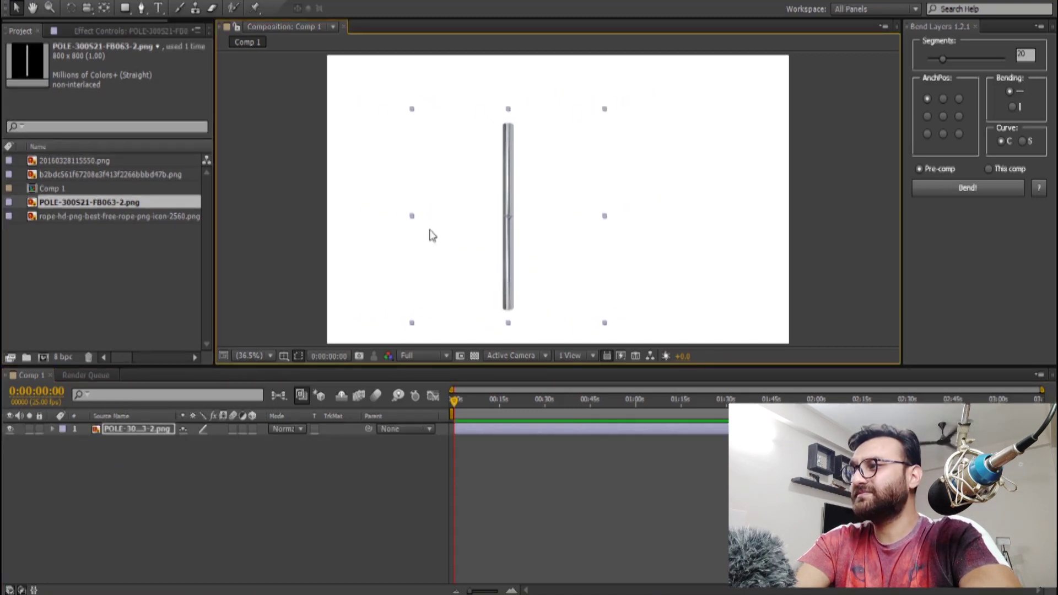
pyautogui.click(288, 484)
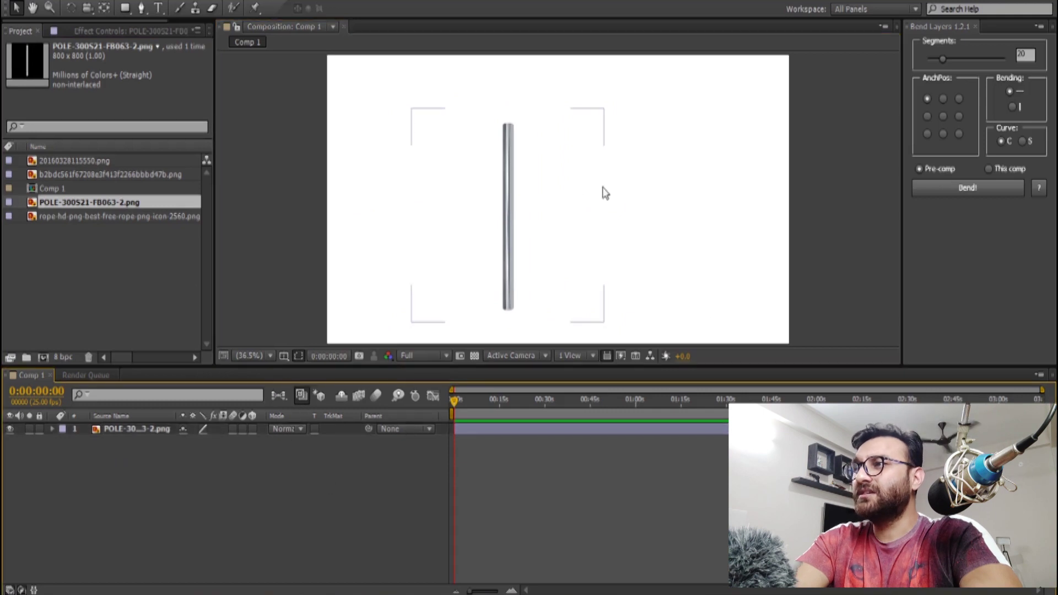
pyautogui.moveTo(508, 244); pyautogui.dragTo(502, 253)
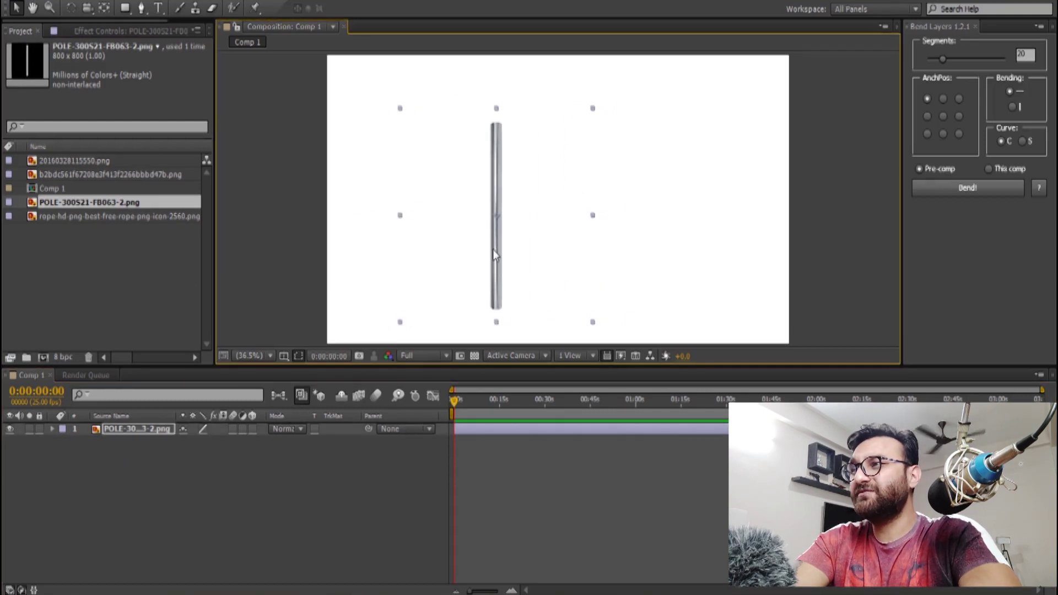
pyautogui.click(138, 434)
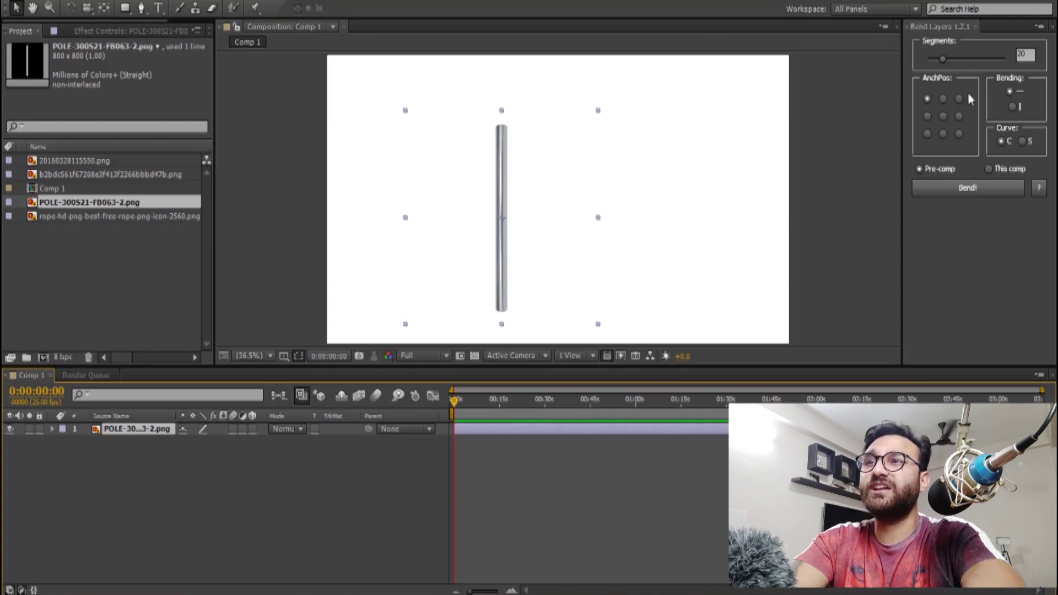
pyautogui.click(941, 61)
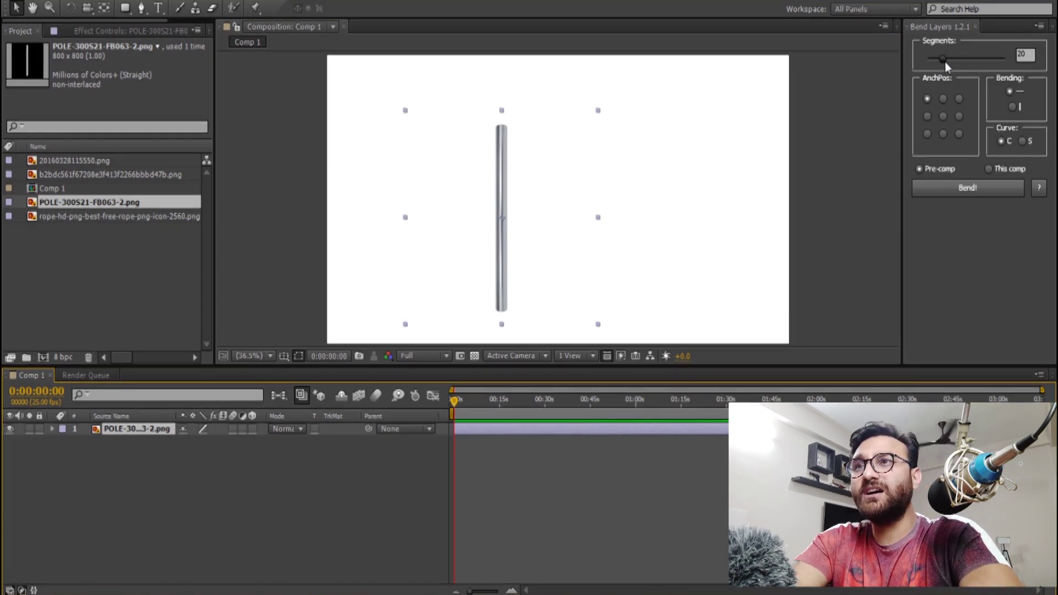
# - Set Bend Layers Segments to 30 and anchor the bend at the bottom middle
pyautogui.moveTo(943, 59); pyautogui.dragTo(946, 59)
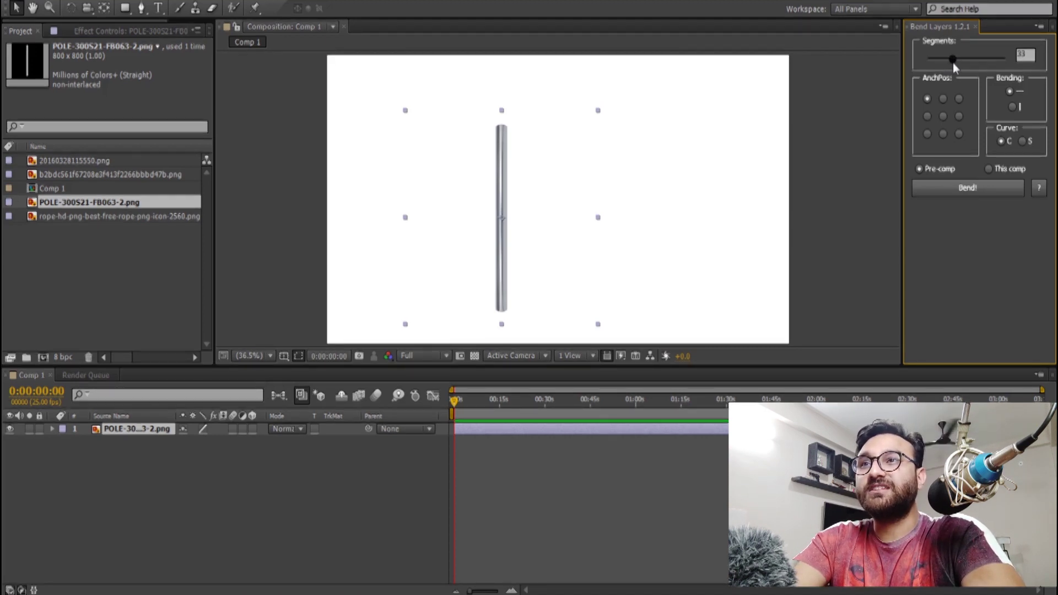
pyautogui.moveTo(957, 64); pyautogui.dragTo(953, 64)
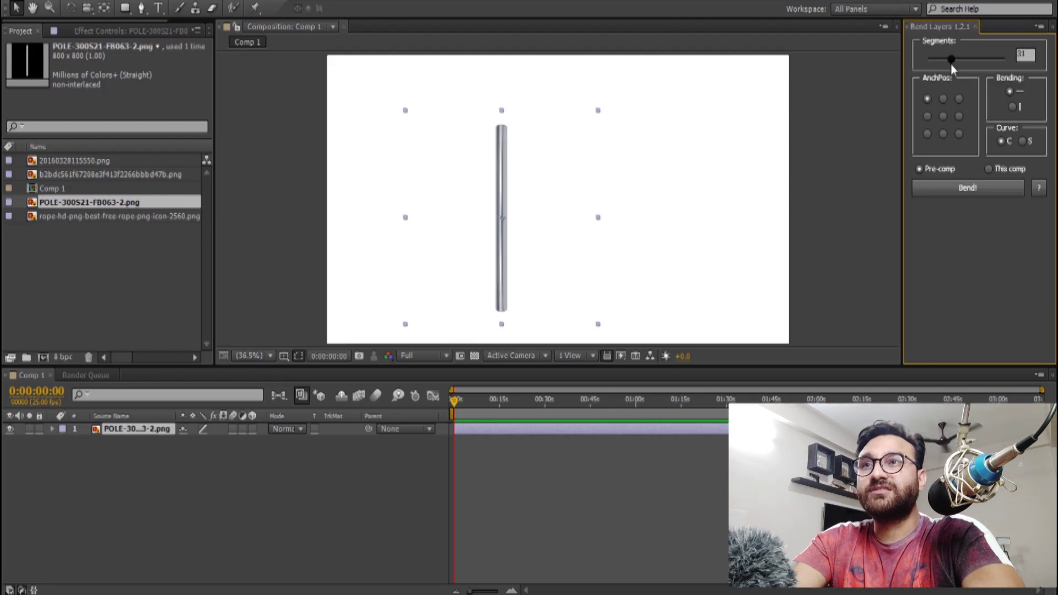
pyautogui.write('30')
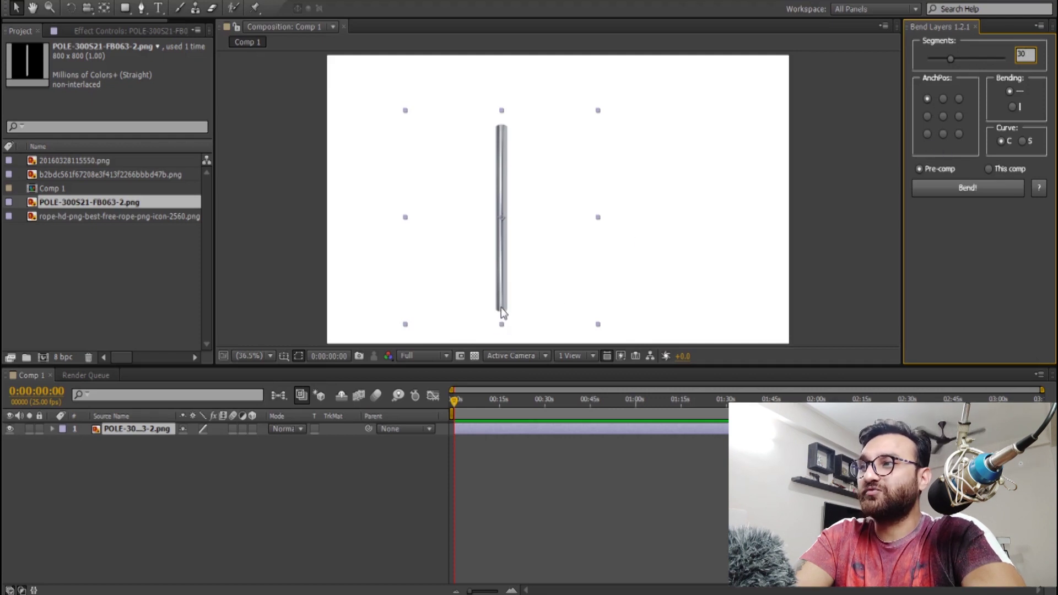
pyautogui.click(943, 134)
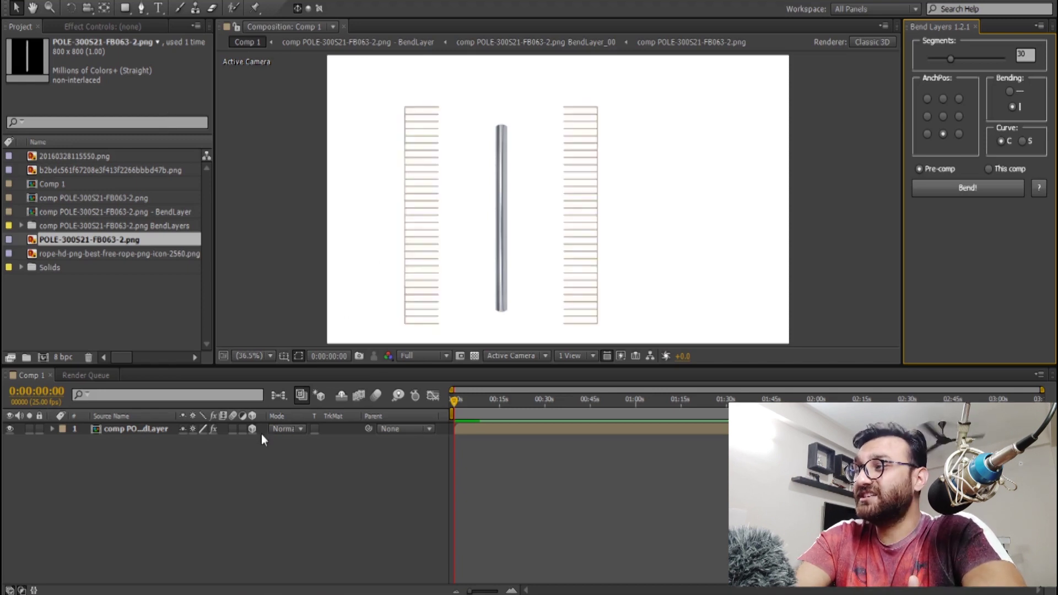
# - Select the pole's BendLayer pre-comp in the Comp 1 timeline
pyautogui.click(458, 428)
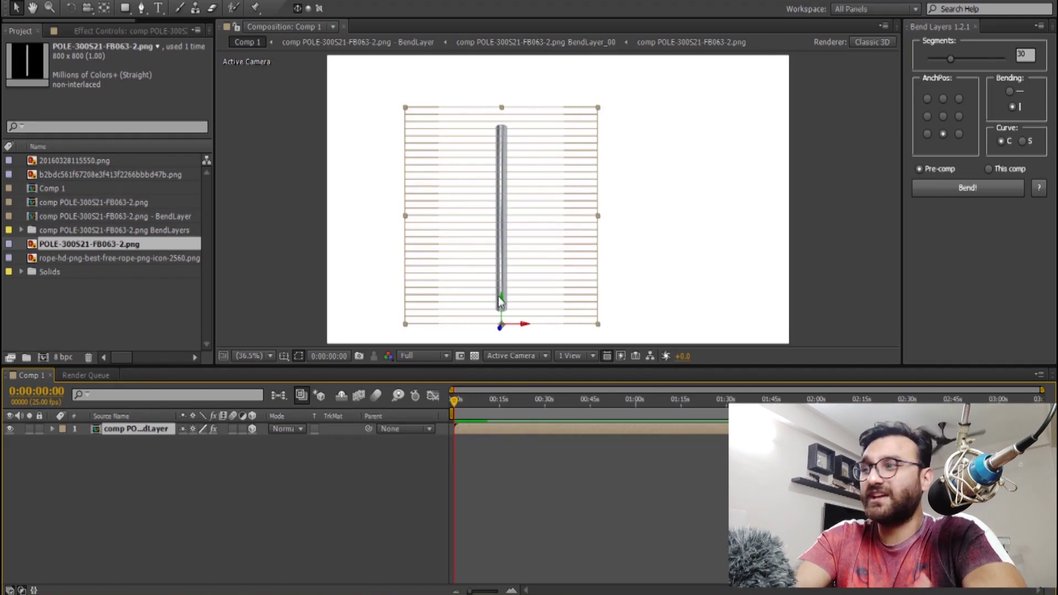
pyautogui.click(415, 467)
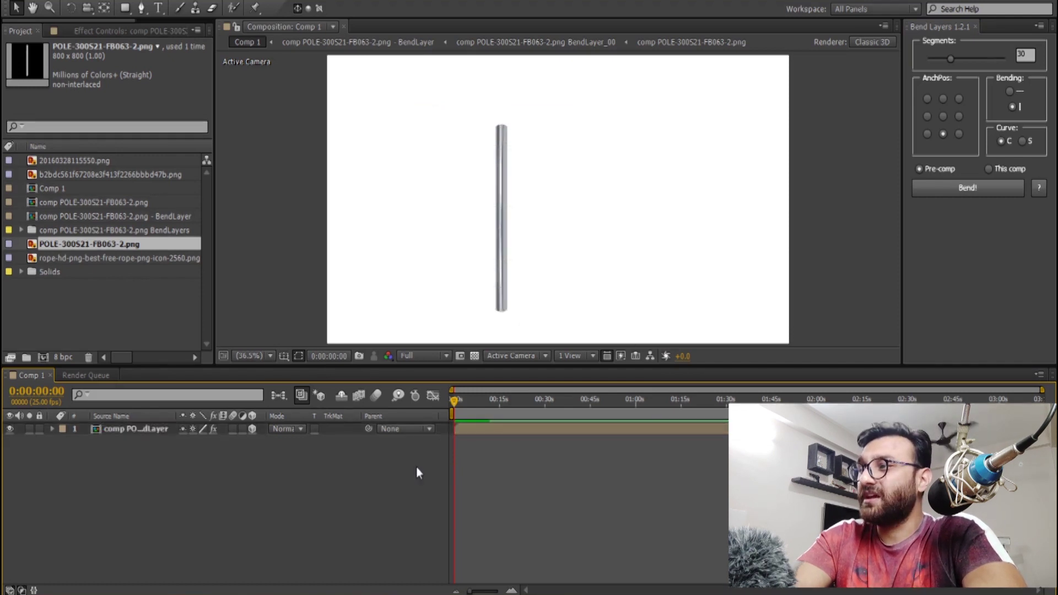
pyautogui.click(145, 430)
pyautogui.click(172, 458)
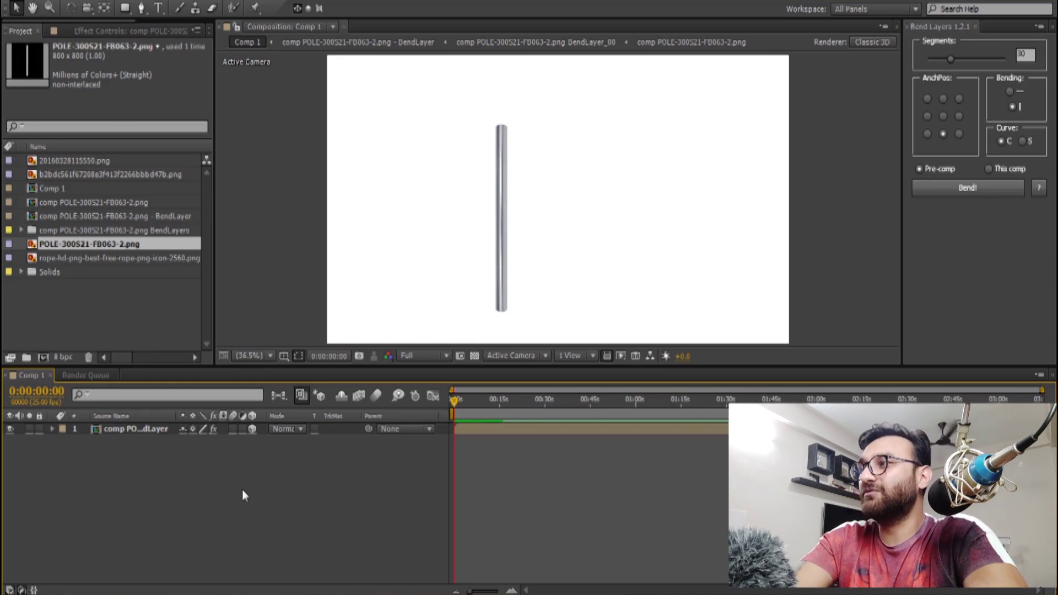
pyautogui.click(105, 31)
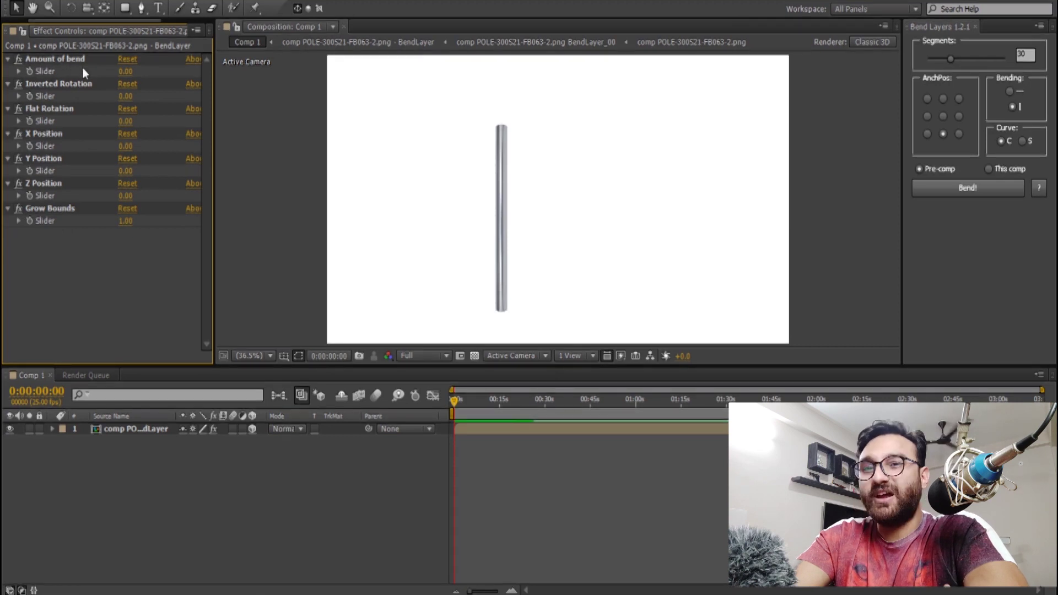
# - Scrub the pole's Amount of bend up to 55, curling it into a hairpin arch
pyautogui.moveTo(126, 73)
pyautogui.mouseDown()
pyautogui.moveTo(161, 76)
pyautogui.moveTo(87, 61)
pyautogui.moveTo(150, 60)
pyautogui.mouseUp()
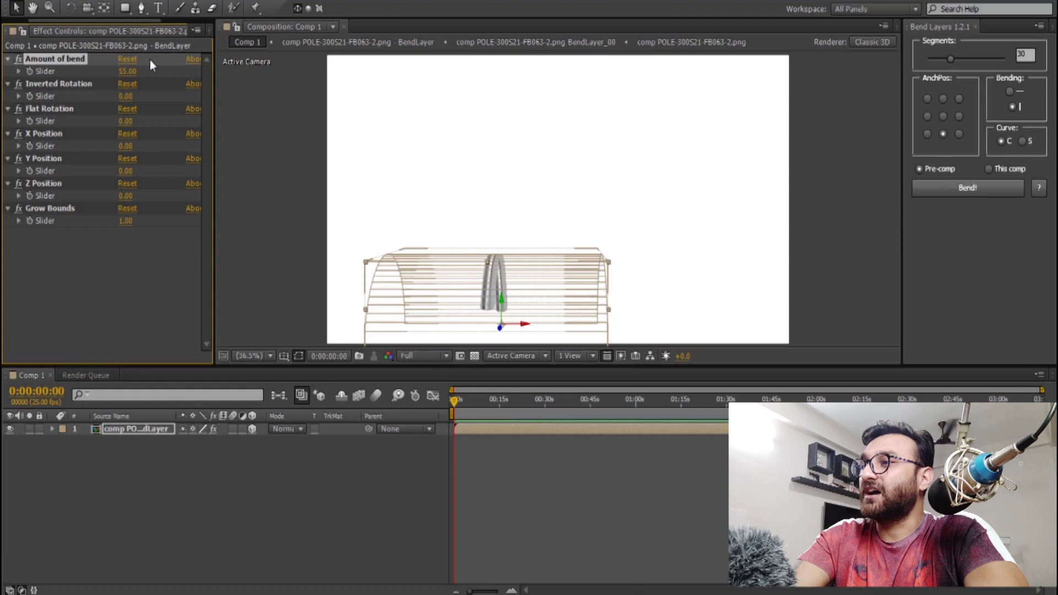
pyautogui.click(317, 466)
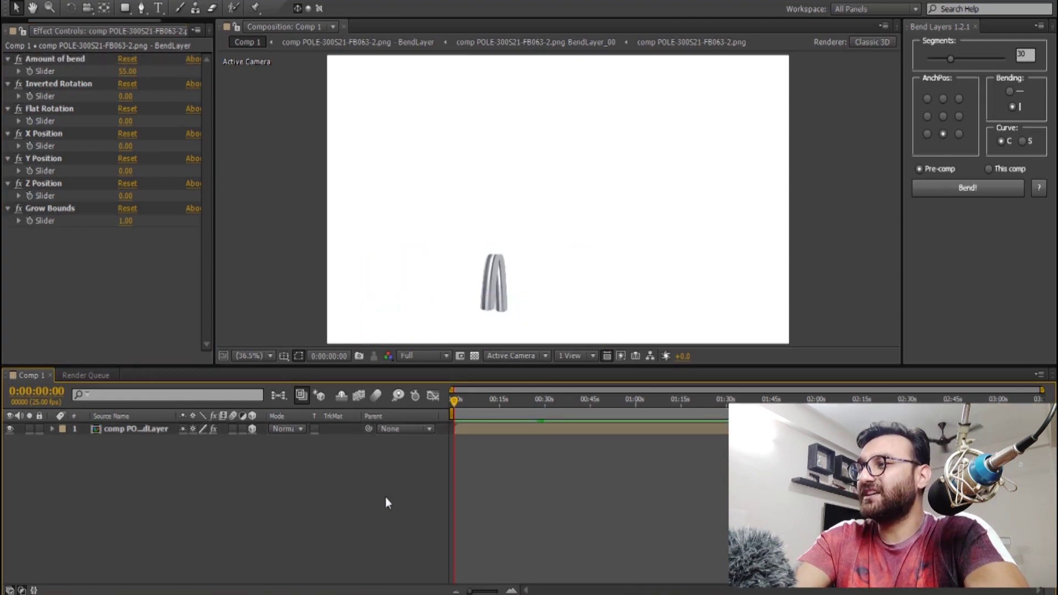
pyautogui.rightClick(223, 507)
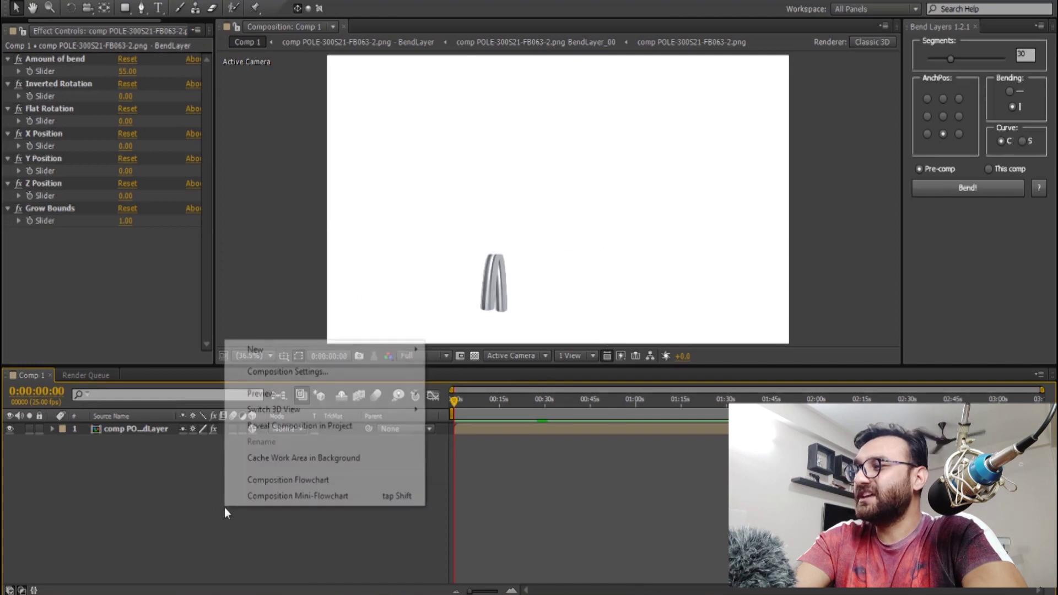
# - Add Camera 1 to Comp 1 and orbit it to view the bent pole as an arch
pyautogui.moveTo(279, 356)
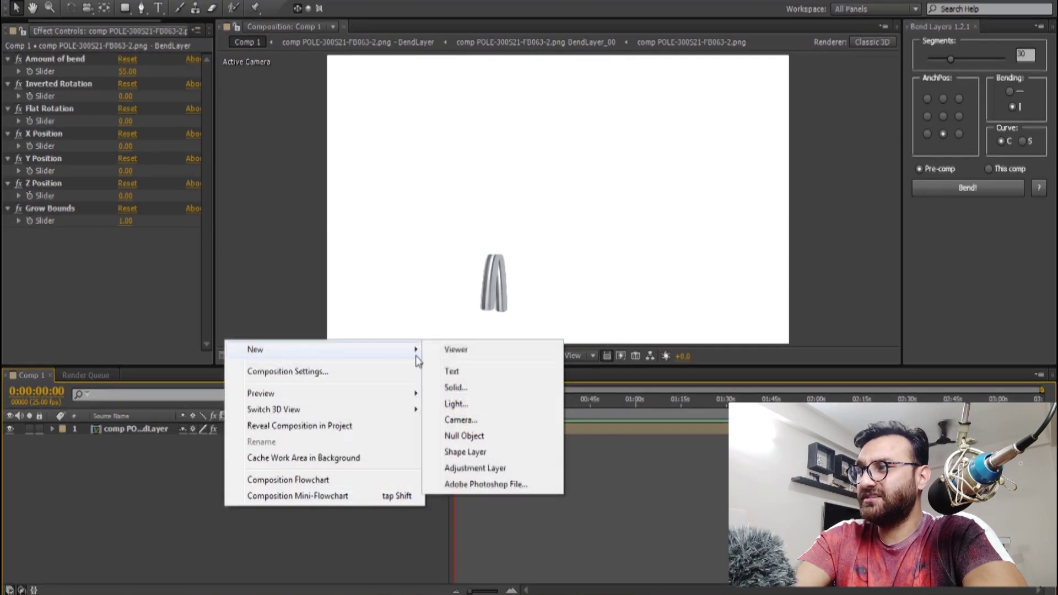
pyautogui.click(473, 420)
pyautogui.click(365, 319)
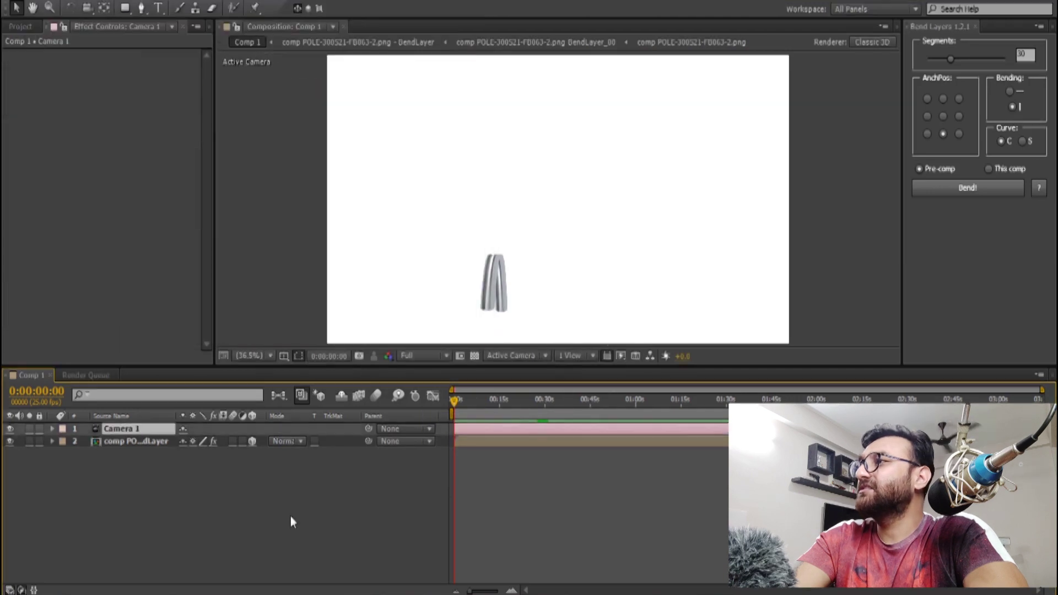
pyautogui.click(85, 9)
pyautogui.moveTo(569, 241)
pyautogui.mouseDown()
pyautogui.moveTo(546, 252)
pyautogui.moveTo(527, 242)
pyautogui.mouseUp()
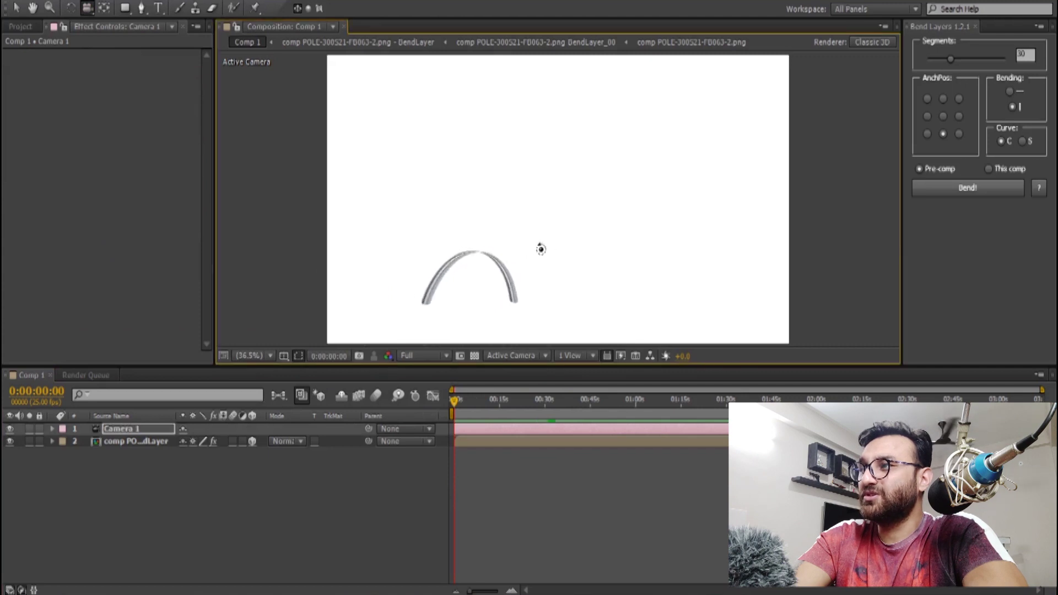
# - Select the pole pre-comp and scrub Amount of bend to try fuller curls
pyautogui.moveTo(527, 243); pyautogui.dragTo(524, 245)
pyautogui.click(123, 439)
pyautogui.click(124, 440)
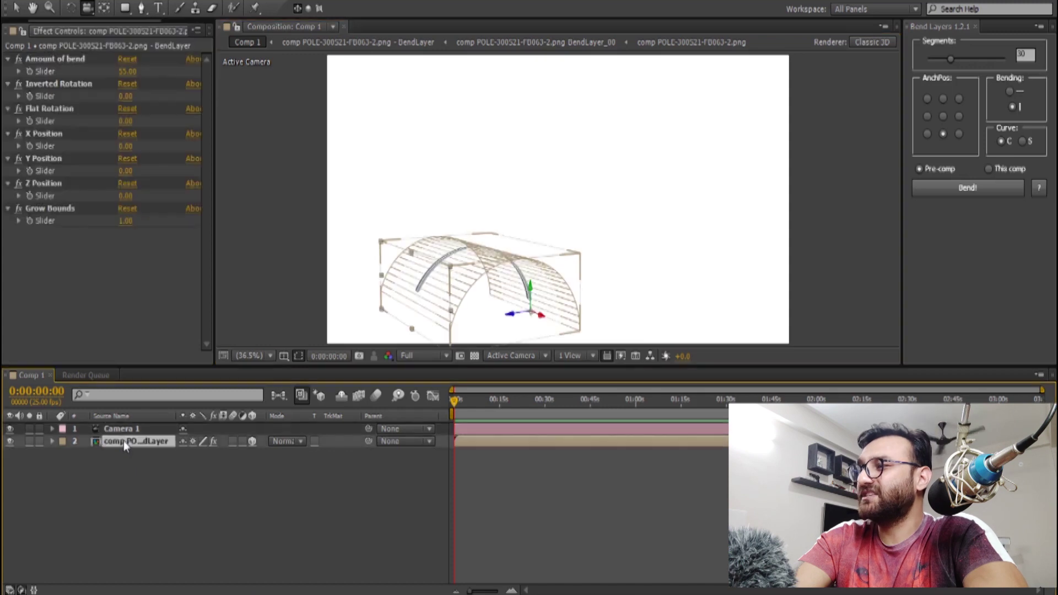
pyautogui.moveTo(127, 71)
pyautogui.mouseDown()
pyautogui.moveTo(141, 67)
pyautogui.moveTo(39, 53)
pyautogui.moveTo(59, 46)
pyautogui.moveTo(111, 58)
pyautogui.moveTo(32, 62)
pyautogui.moveTo(128, 59)
pyautogui.moveTo(184, 73)
pyautogui.moveTo(77, 72)
pyautogui.moveTo(68, 85)
pyautogui.mouseUp()
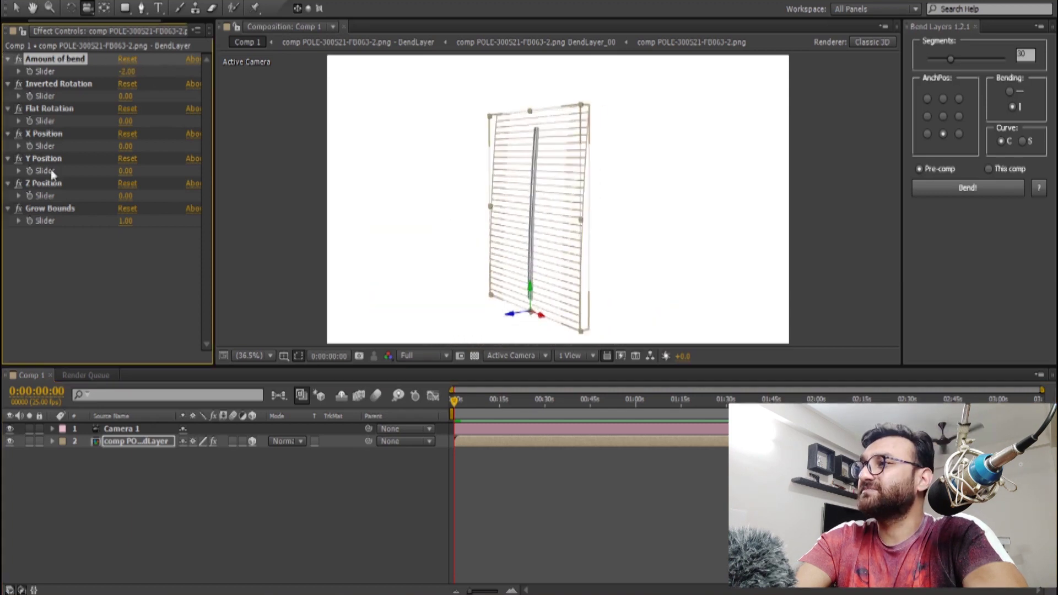
pyautogui.click(126, 72)
# - Set Amount of bend to 0 and twist the pole into a spiral with Inverted Rotation
pyautogui.write('0')
pyautogui.press('Return')
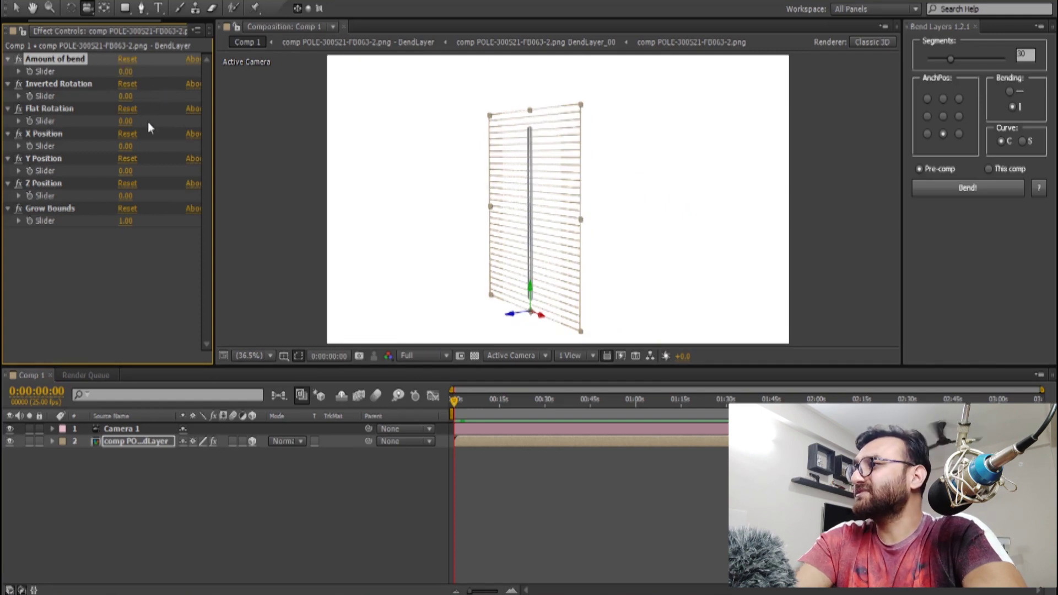
pyautogui.moveTo(124, 96)
pyautogui.mouseDown()
pyautogui.moveTo(255, 89)
pyautogui.moveTo(173, 101)
pyautogui.moveTo(327, 146)
pyautogui.mouseUp()
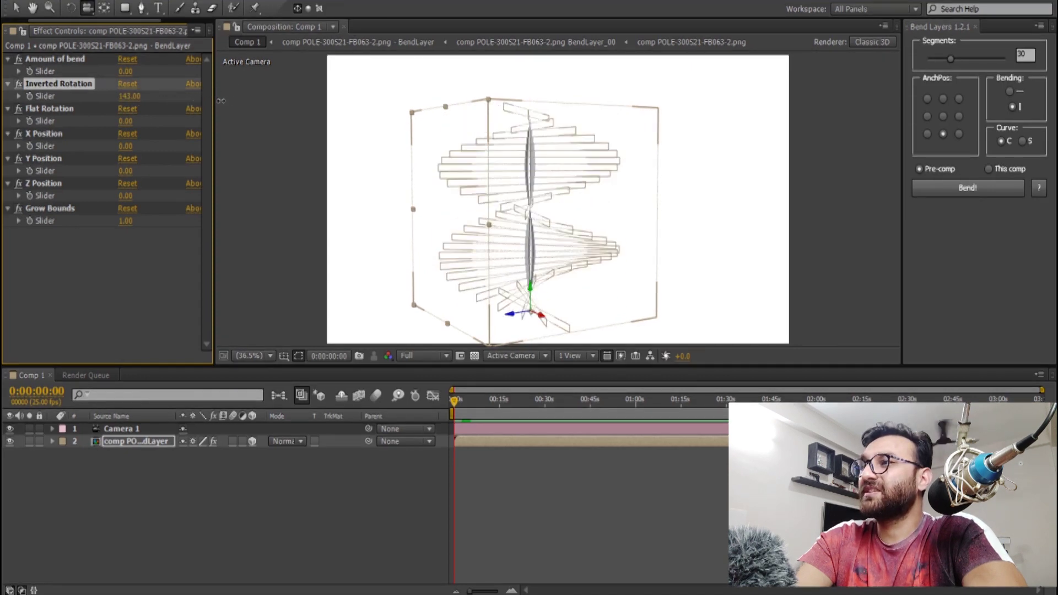
# - Inspect the twist in an enlarged 100% viewer, then reset Inverted Rotation to 0 and fit the view
pyautogui.moveTo(564, 365); pyautogui.dragTo(566, 391)
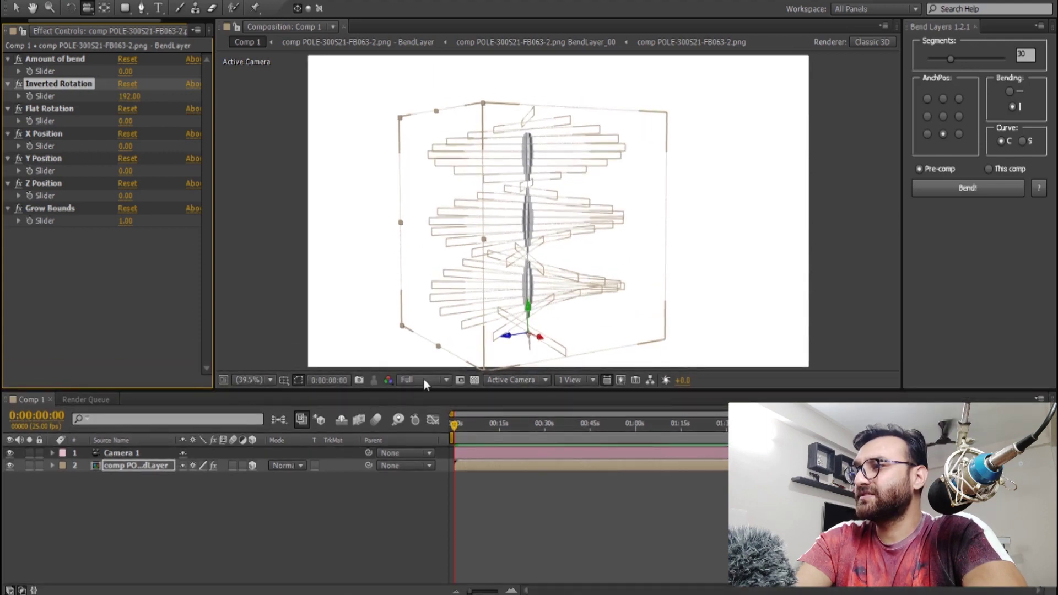
pyautogui.press('/')
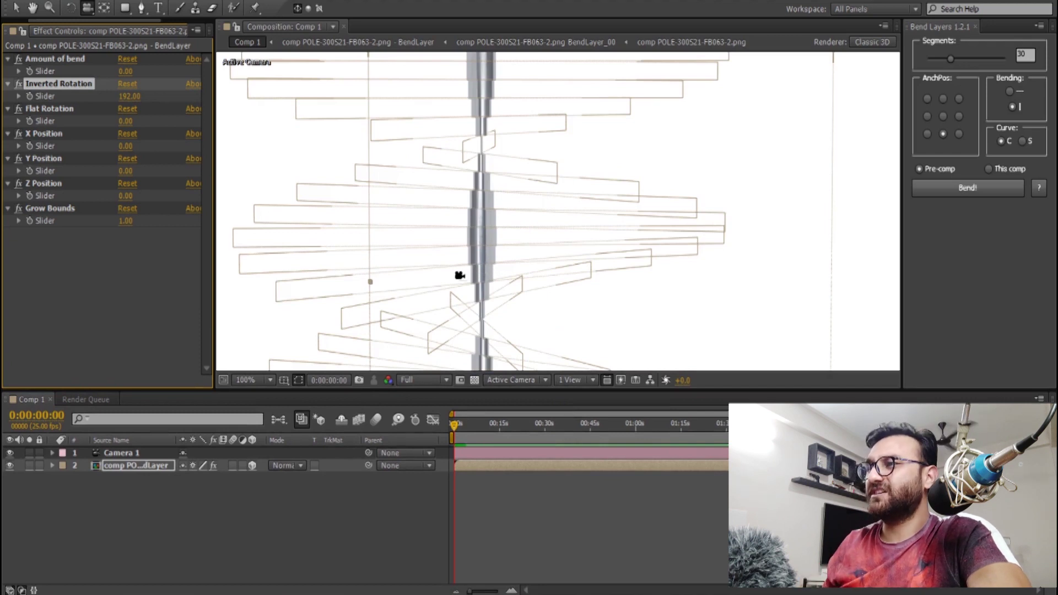
pyautogui.moveTo(460, 276); pyautogui.dragTo(504, 286)
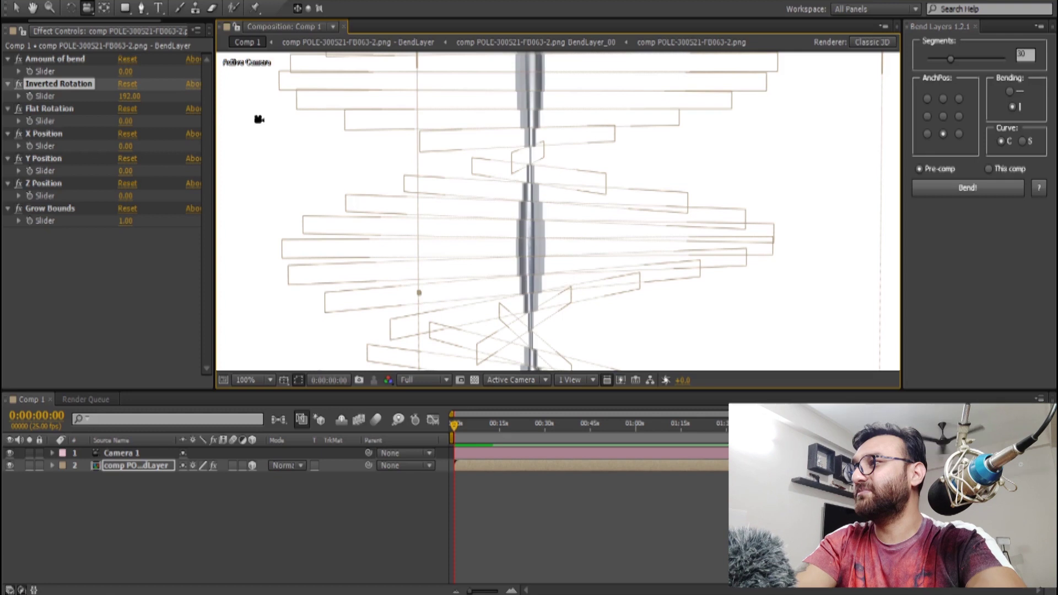
pyautogui.click(134, 84)
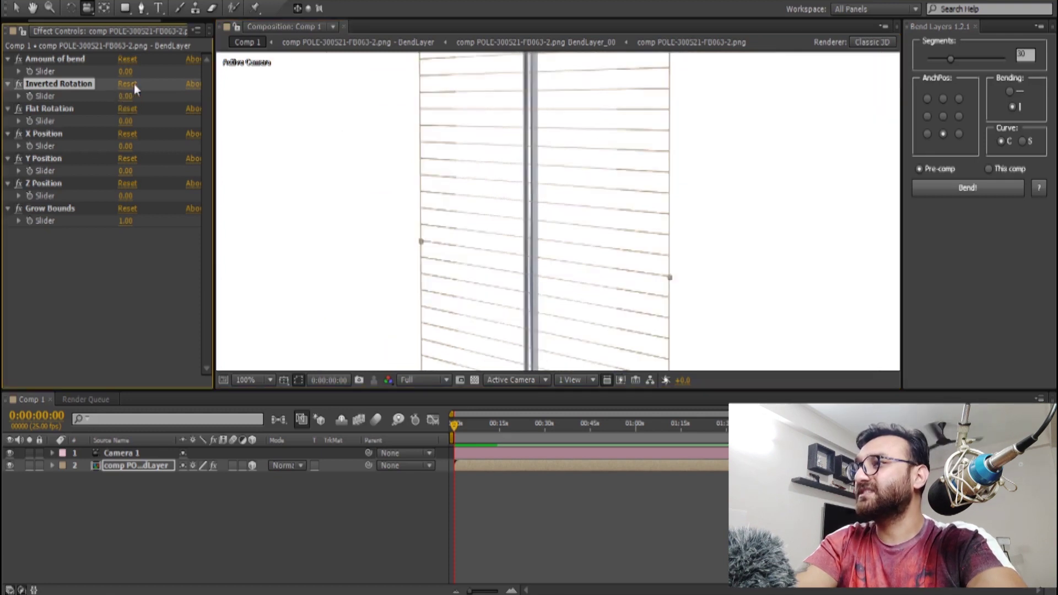
pyautogui.click(258, 380)
pyautogui.click(255, 130)
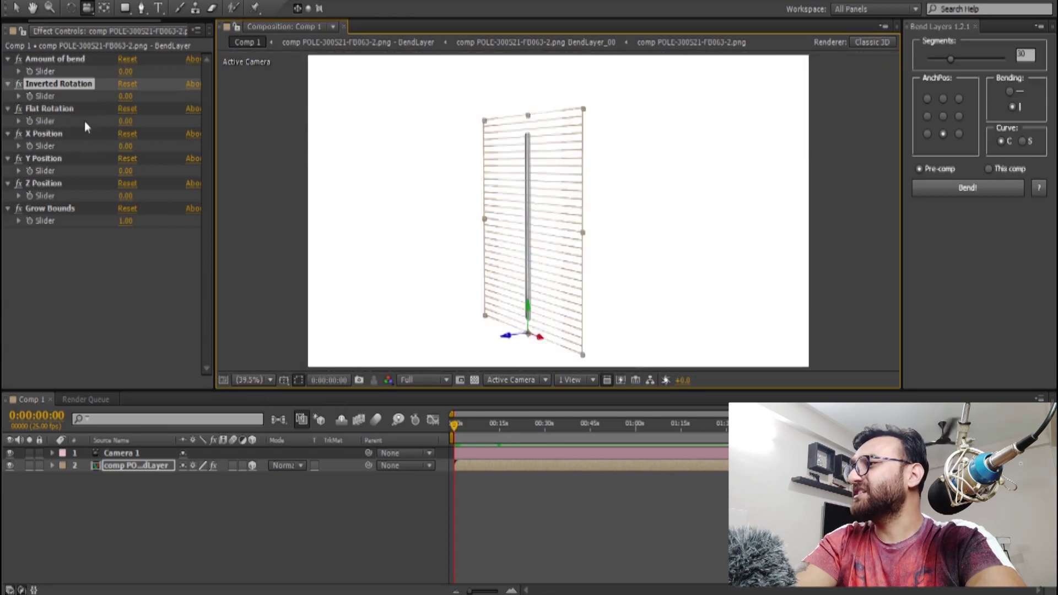
# - Test Flat Rotation on the pole, then return it to 0
pyautogui.moveTo(126, 121); pyautogui.dragTo(165, 123)
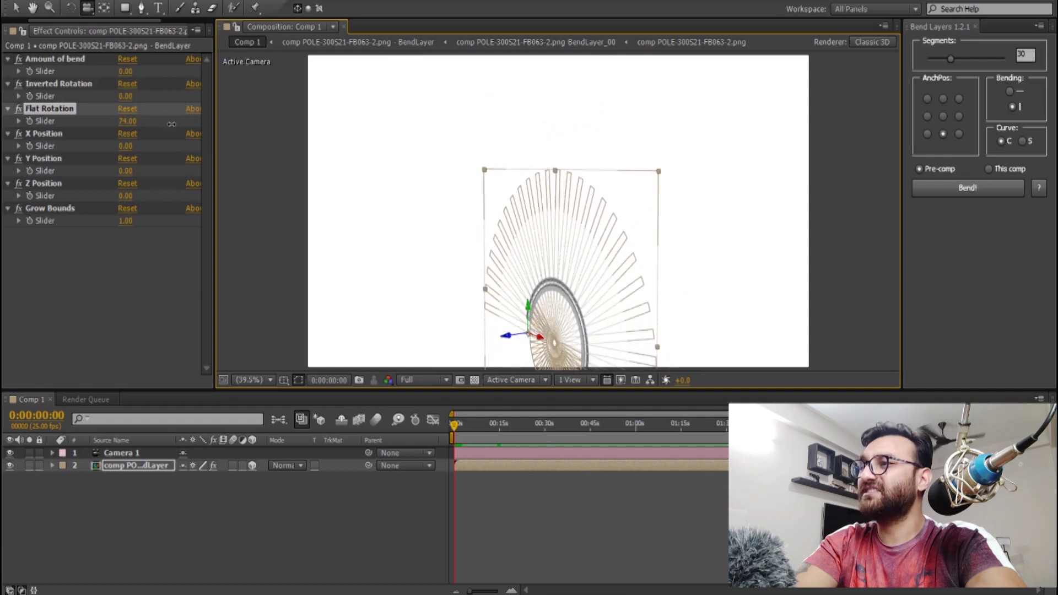
pyautogui.click(126, 120)
pyautogui.write('0')
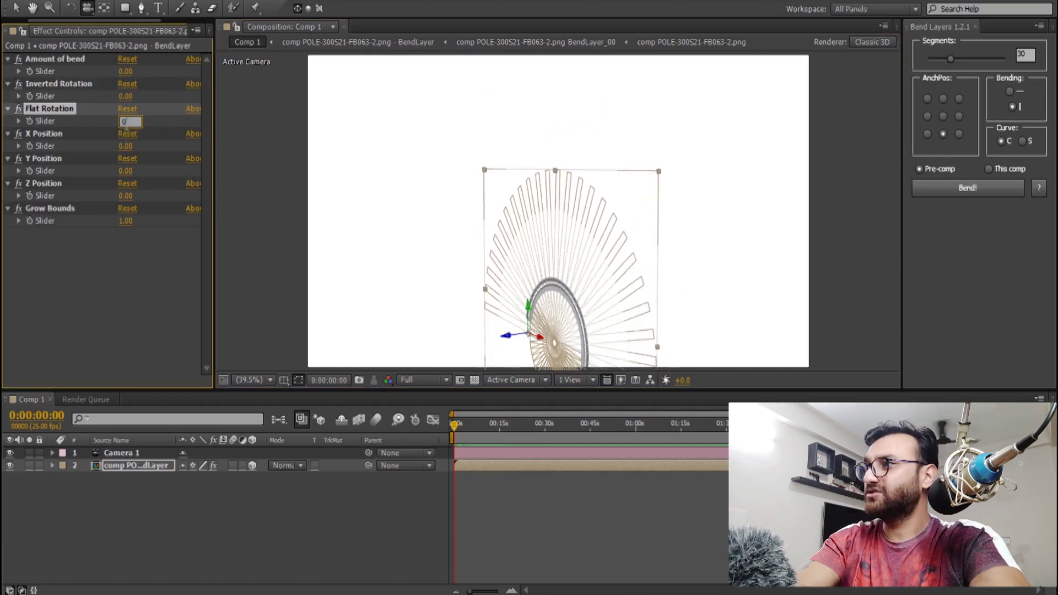
pyautogui.press('Return')
# - Switch off Camera 1, bend the pole with Flat Rotation, and move it higher in the frame
pyautogui.click(122, 452)
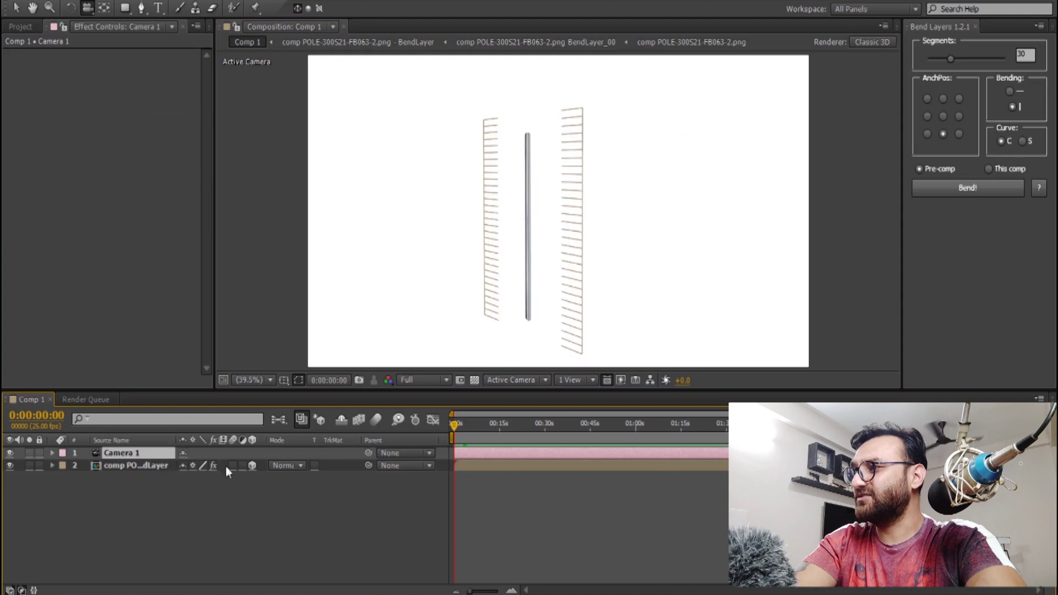
pyautogui.click(12, 453)
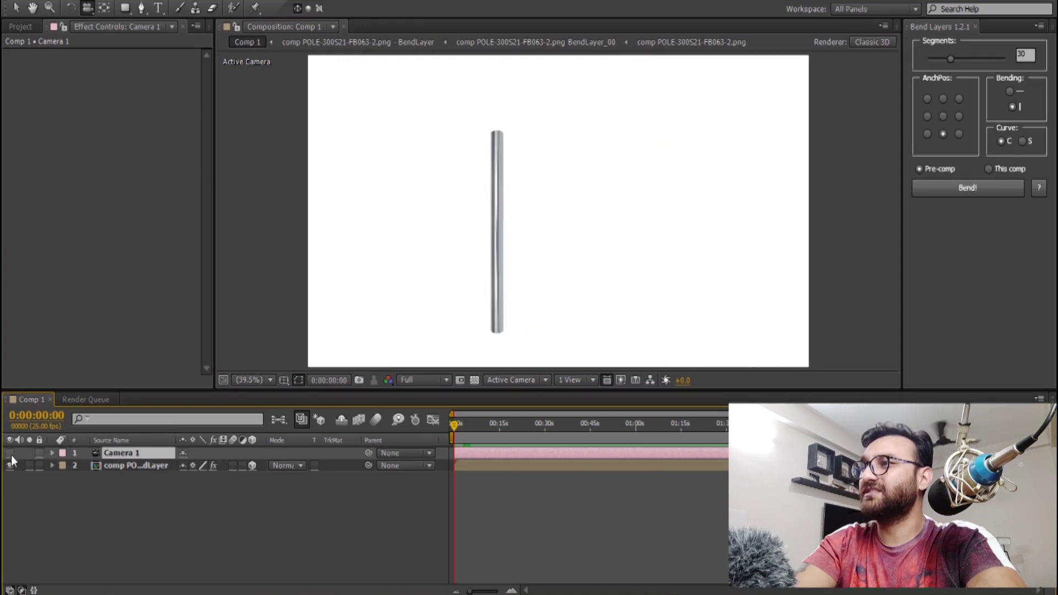
pyautogui.click(134, 464)
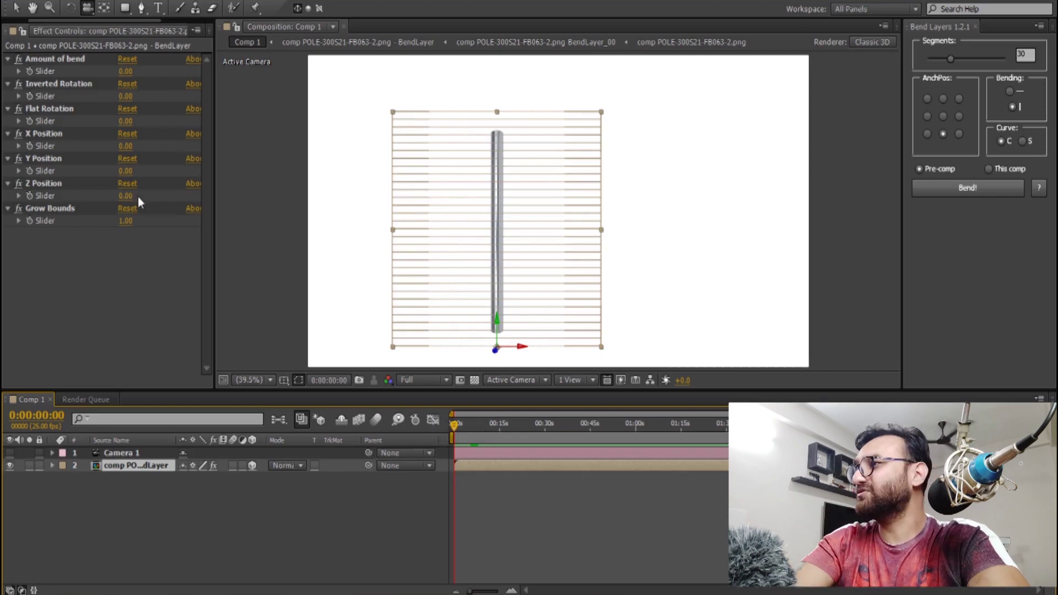
pyautogui.moveTo(126, 120)
pyautogui.mouseDown()
pyautogui.moveTo(183, 133)
pyautogui.moveTo(157, 127)
pyautogui.mouseUp()
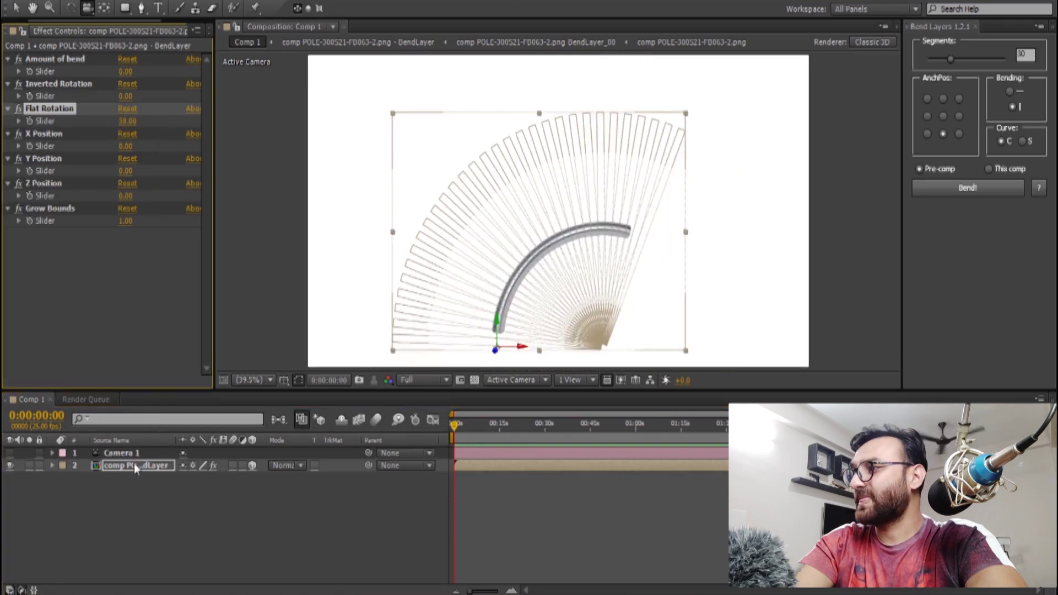
pyautogui.press('v')
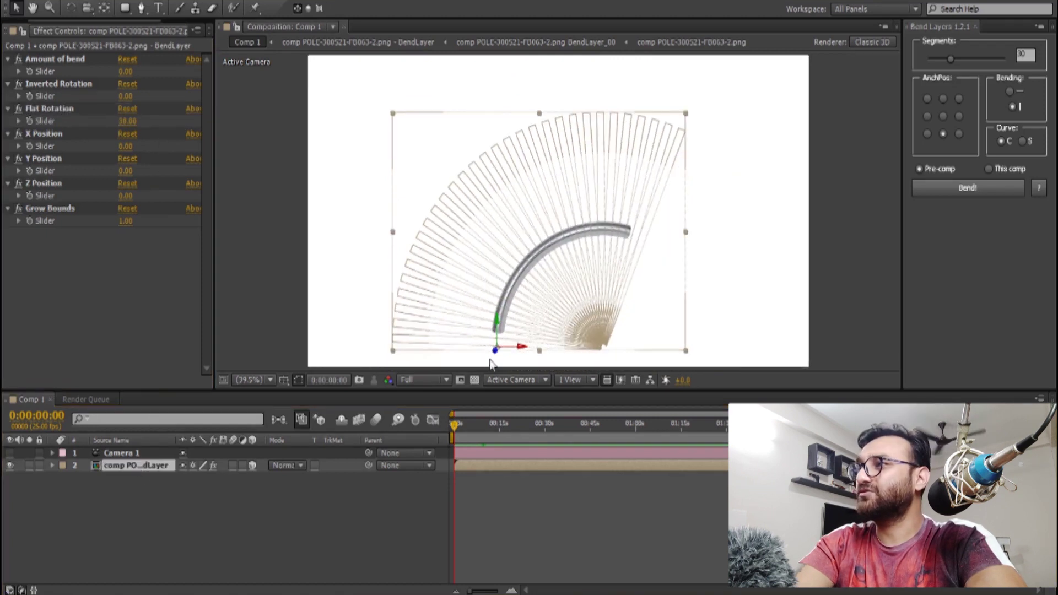
pyautogui.moveTo(500, 280); pyautogui.dragTo(499, 252)
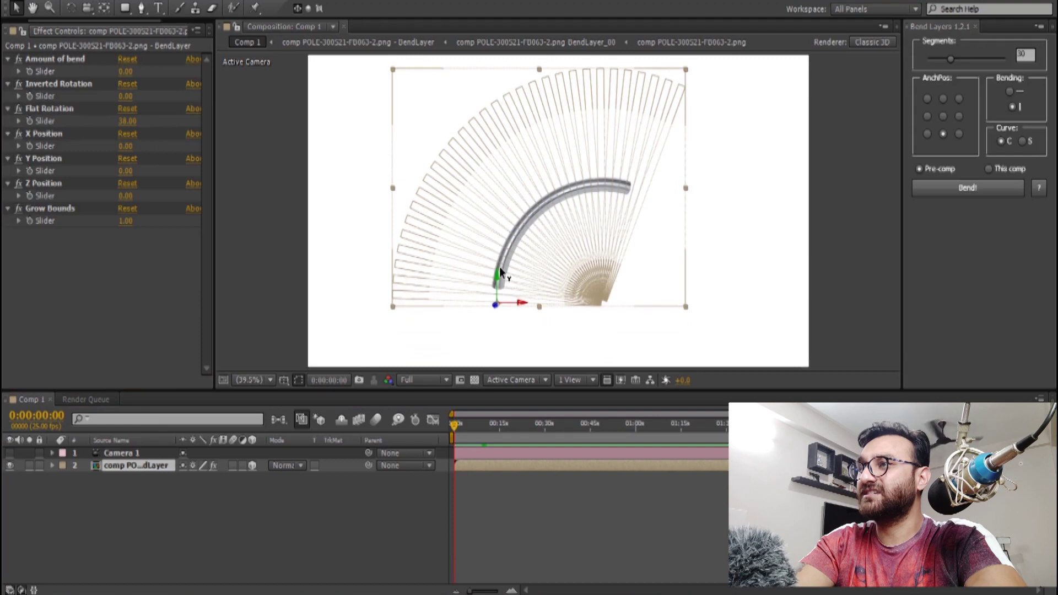
# - Curl the pole further with Flat Rotation, then reset Flat Rotation to 0
pyautogui.moveTo(127, 121)
pyautogui.mouseDown()
pyautogui.moveTo(197, 113)
pyautogui.moveTo(92, 105)
pyautogui.moveTo(123, 110)
pyautogui.moveTo(126, 131)
pyautogui.mouseUp()
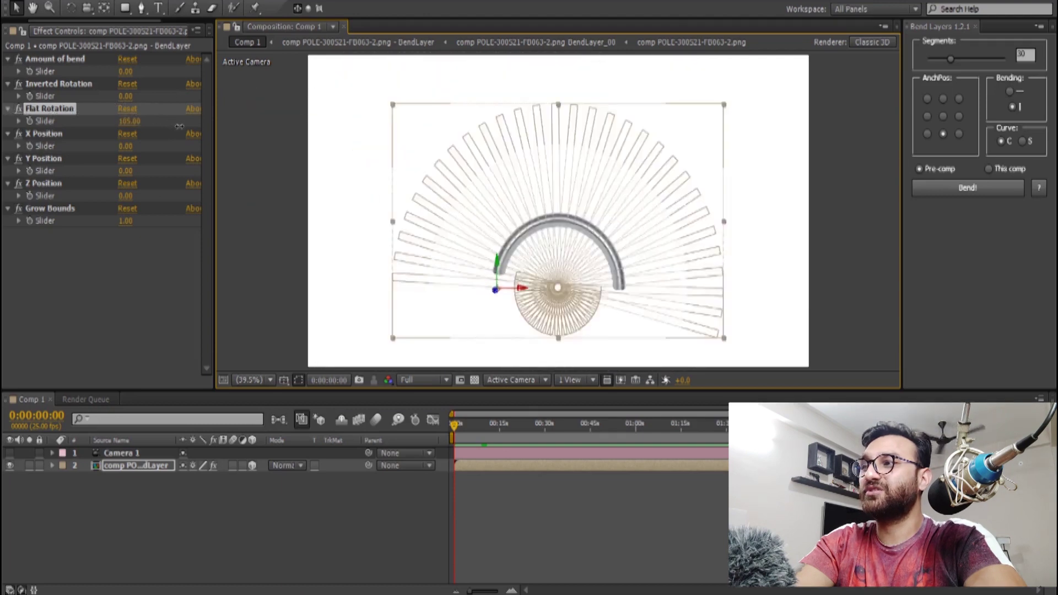
pyautogui.click(125, 121)
pyautogui.write('0')
pyautogui.press('Return')
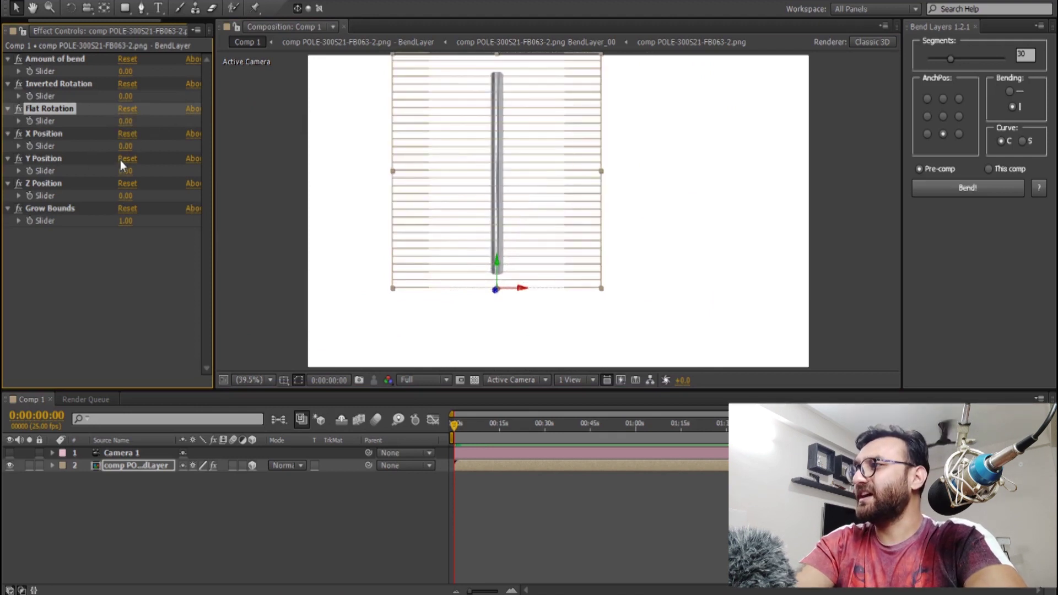
pyautogui.moveTo(126, 146); pyautogui.dragTo(153, 158)
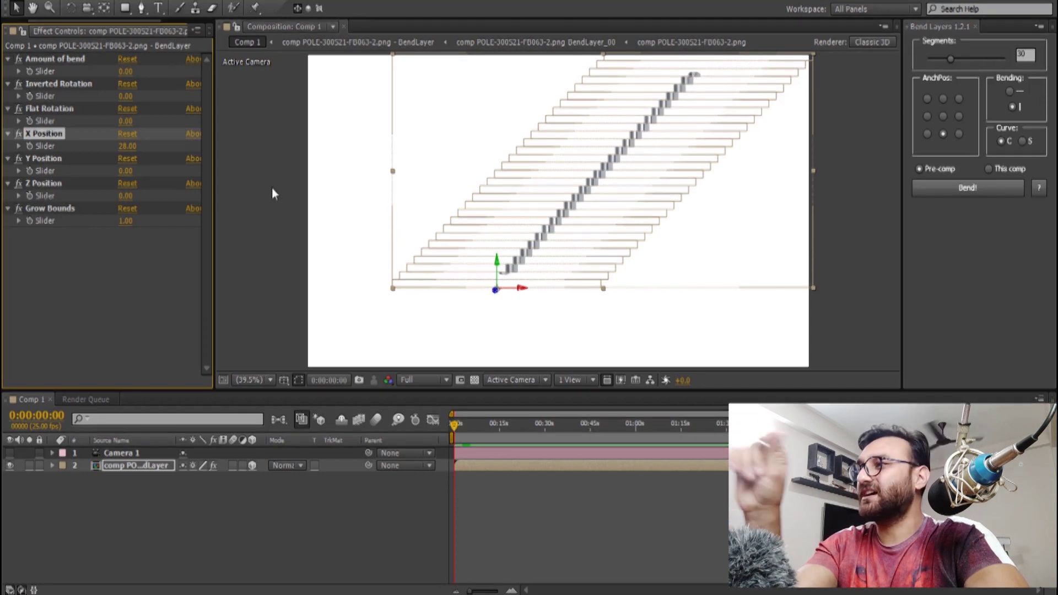
pyautogui.click(128, 146)
pyautogui.write('0')
pyautogui.press('Return')
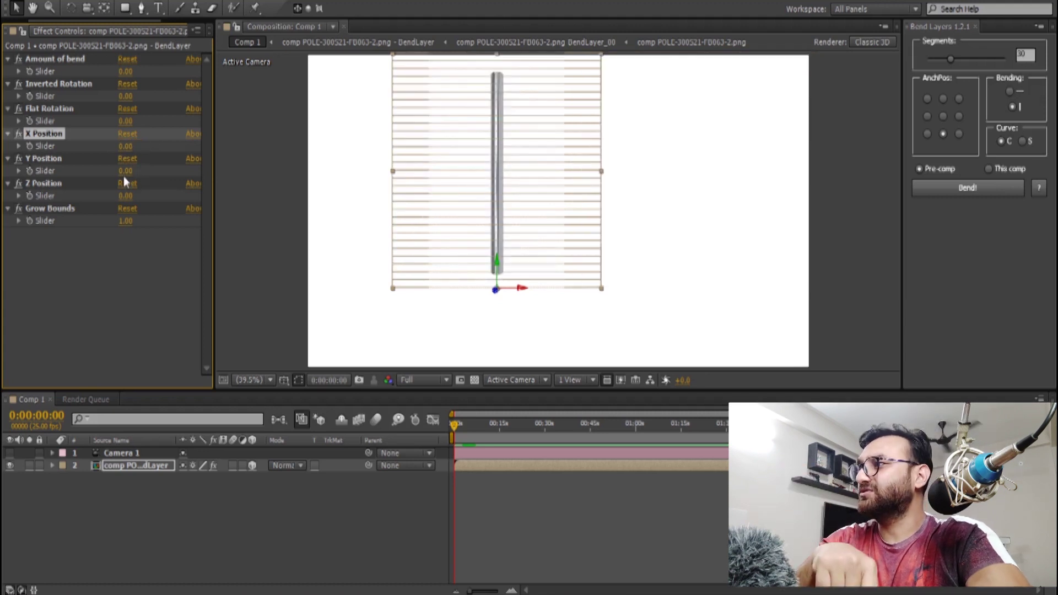
pyautogui.moveTo(126, 171)
pyautogui.mouseDown()
pyautogui.moveTo(84, 166)
pyautogui.moveTo(129, 160)
pyautogui.mouseUp()
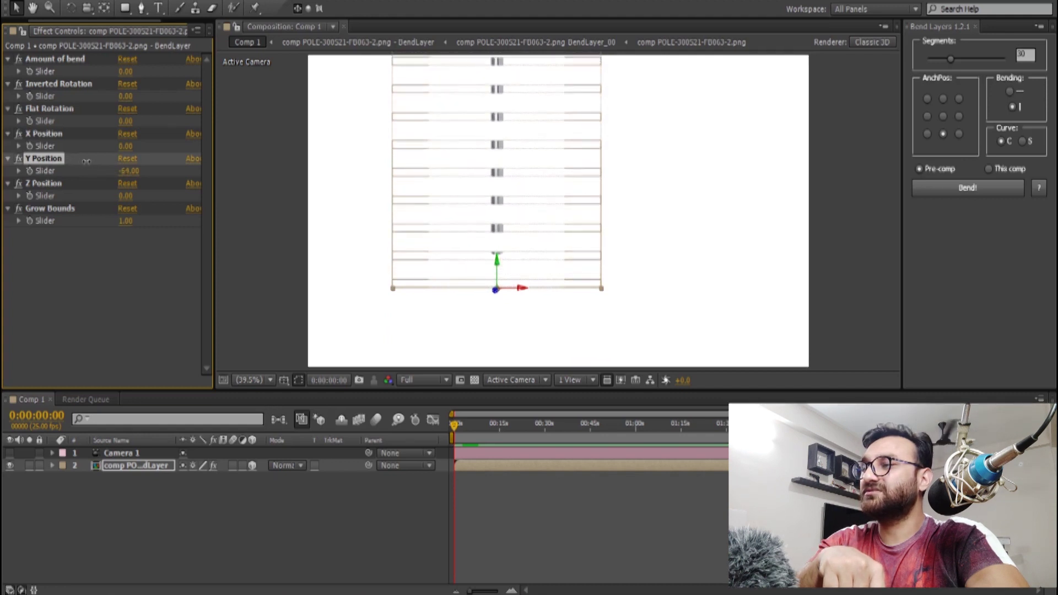
pyautogui.moveTo(130, 160); pyautogui.dragTo(126, 171)
pyautogui.click(126, 171)
pyautogui.write('0')
pyautogui.press('Return')
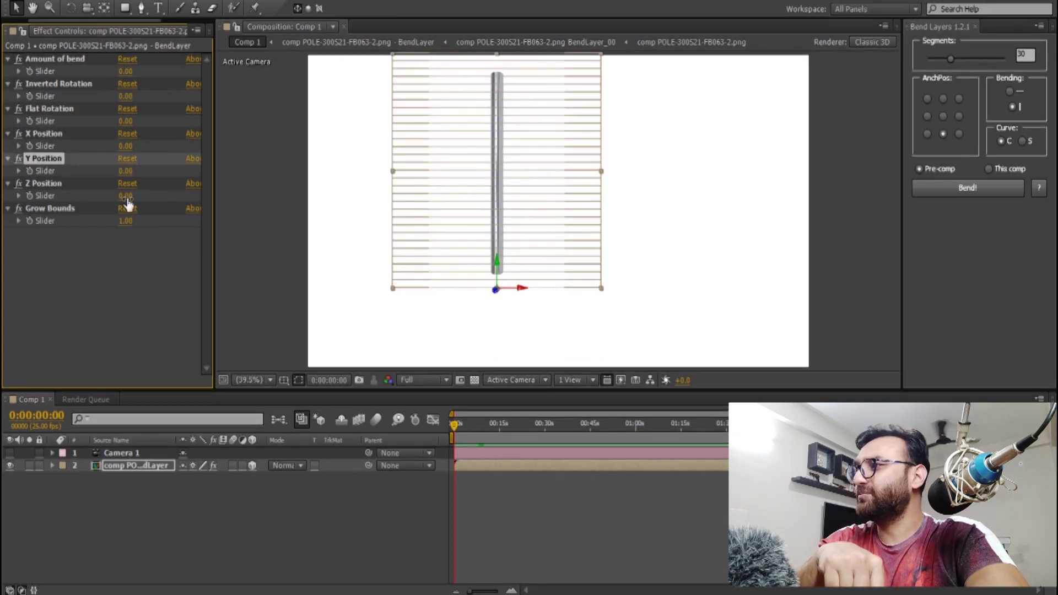
pyautogui.moveTo(126, 196); pyautogui.dragTo(165, 190)
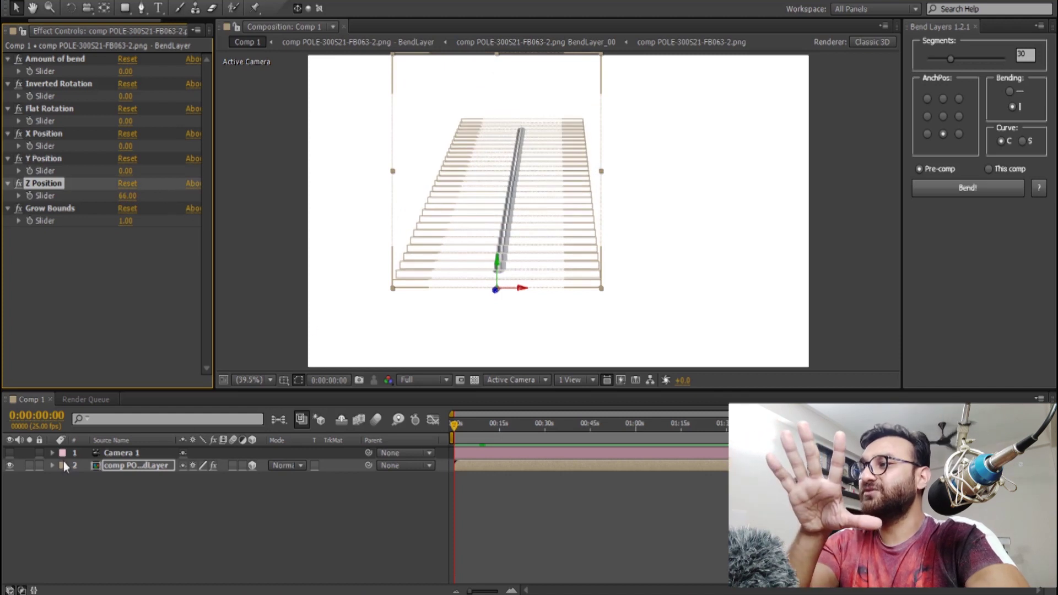
# - View Comp 1 through Camera 1 and orbit around the bent pole
pyautogui.click(9, 453)
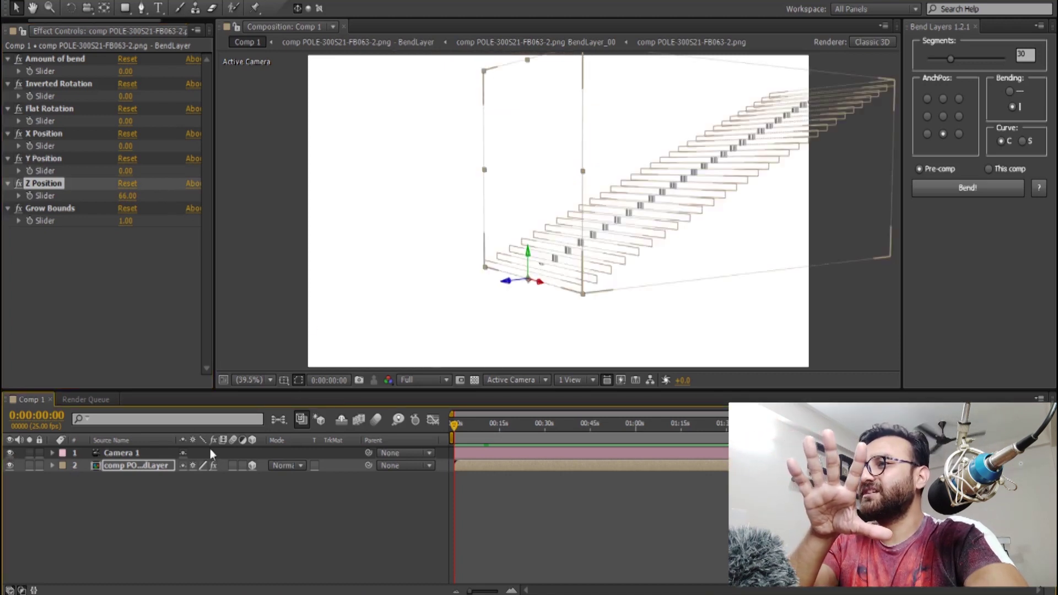
pyautogui.click(137, 454)
pyautogui.click(87, 10)
pyautogui.moveTo(507, 175); pyautogui.dragTo(516, 176)
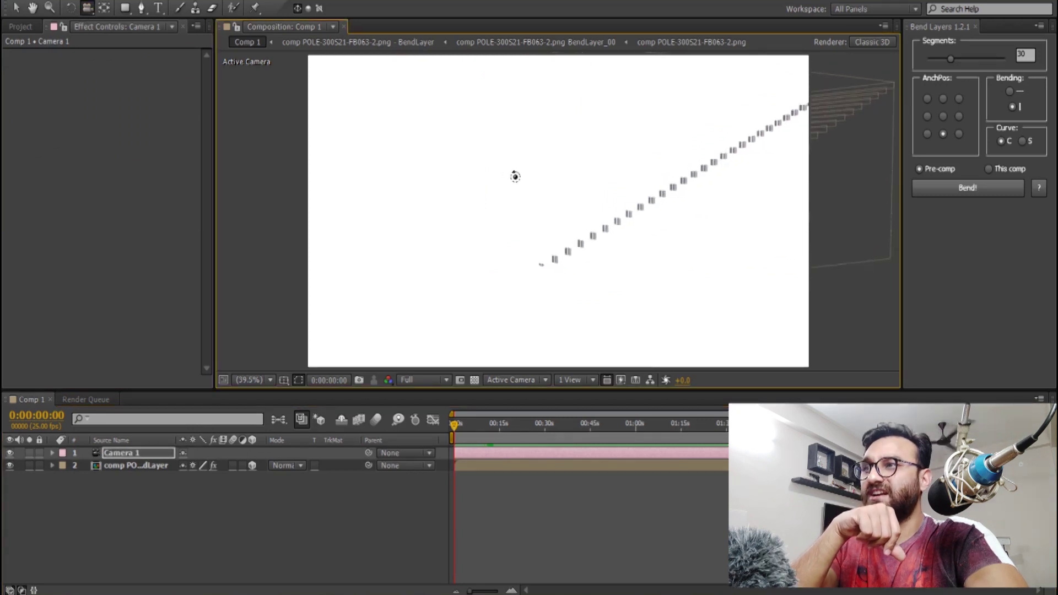
# - Bring the pole's Z Position down from 66 and reset it to 0
pyautogui.click(112, 467)
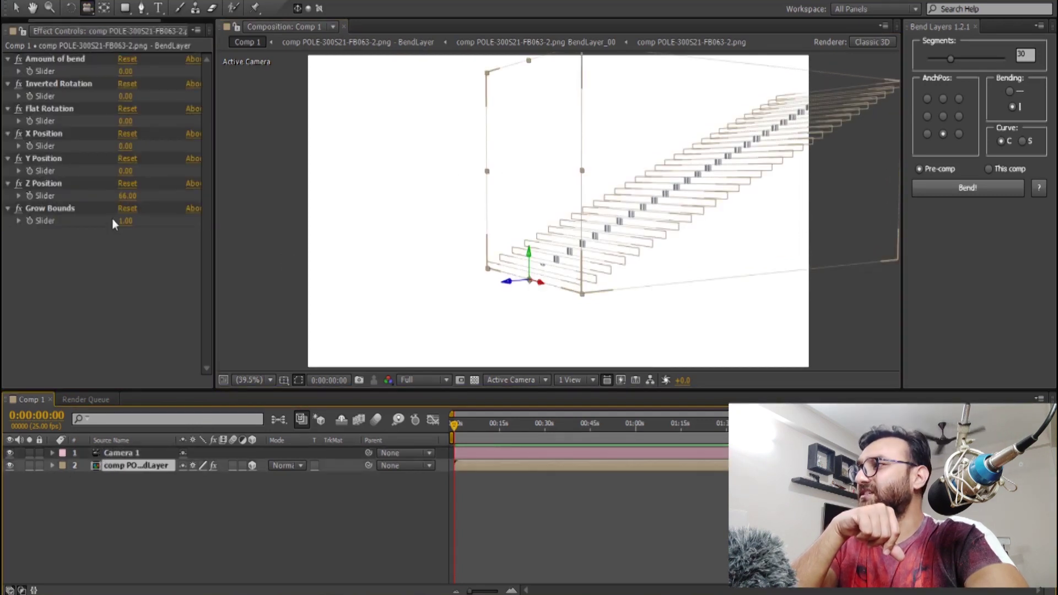
pyautogui.moveTo(126, 196)
pyautogui.mouseDown()
pyautogui.moveTo(63, 184)
pyautogui.moveTo(100, 190)
pyautogui.mouseUp()
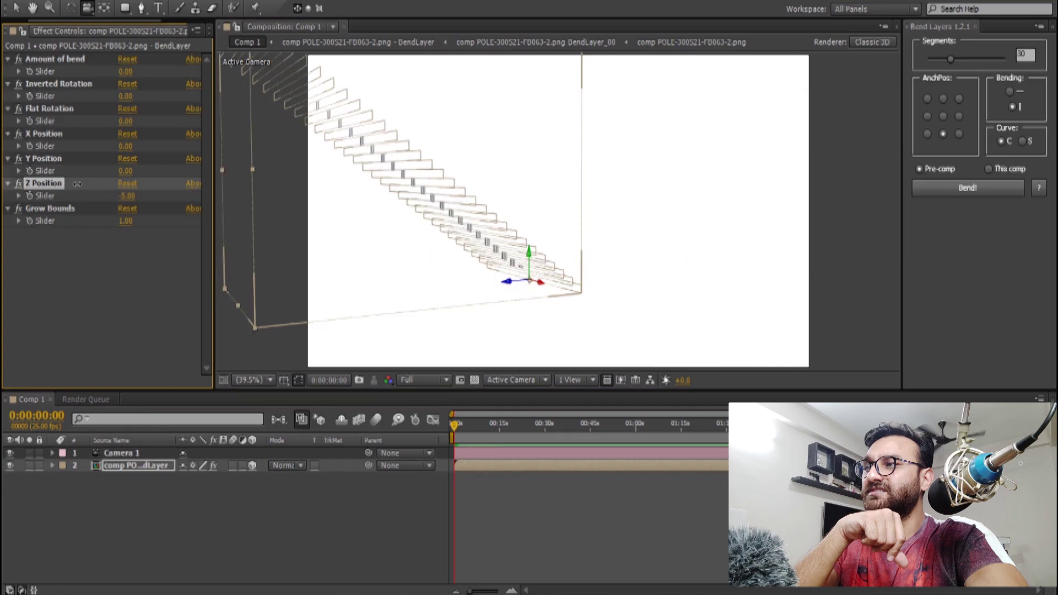
pyautogui.click(131, 252)
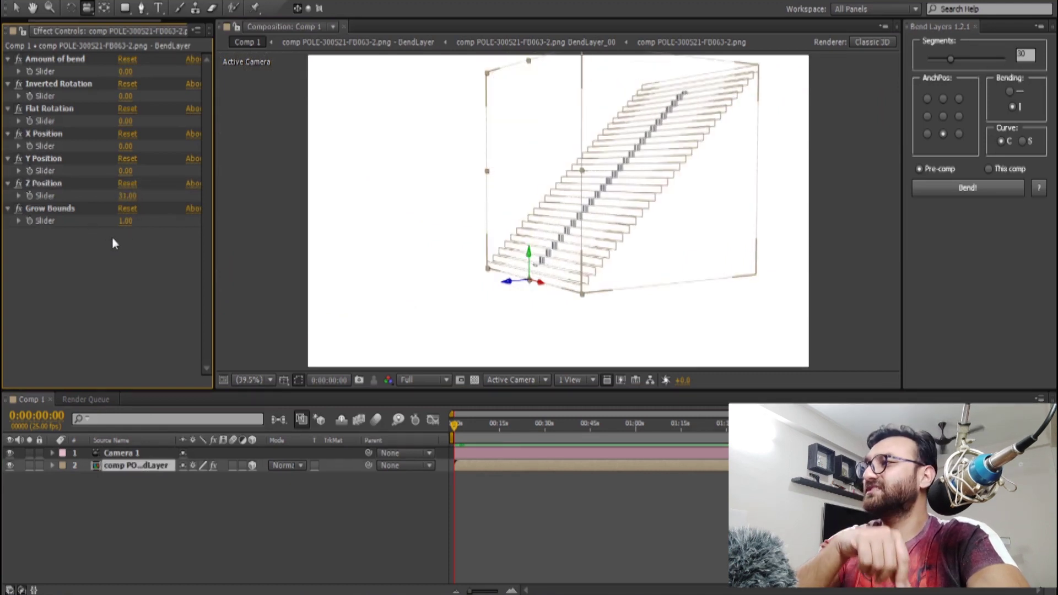
pyautogui.click(126, 196)
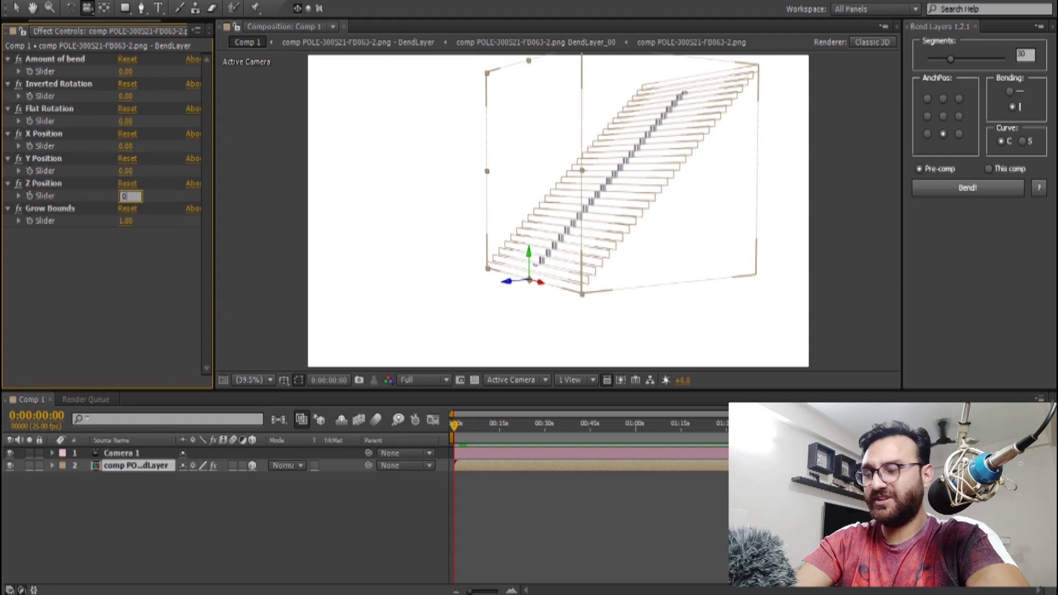
pyautogui.write('0')
pyautogui.press('Return')
pyautogui.click(153, 282)
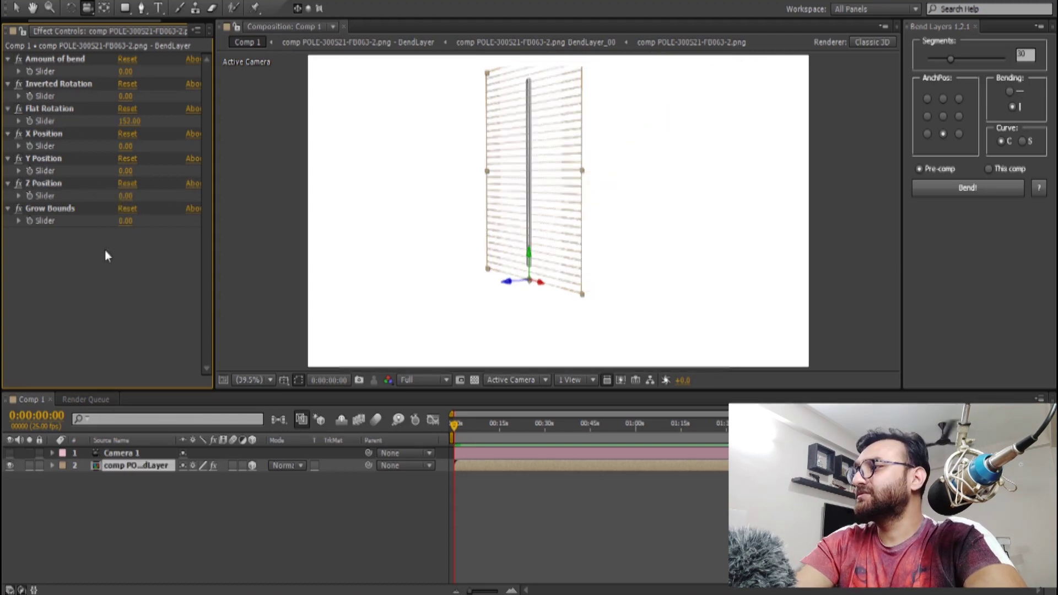
pyautogui.moveTo(34, 21); pyautogui.dragTo(16, 21)
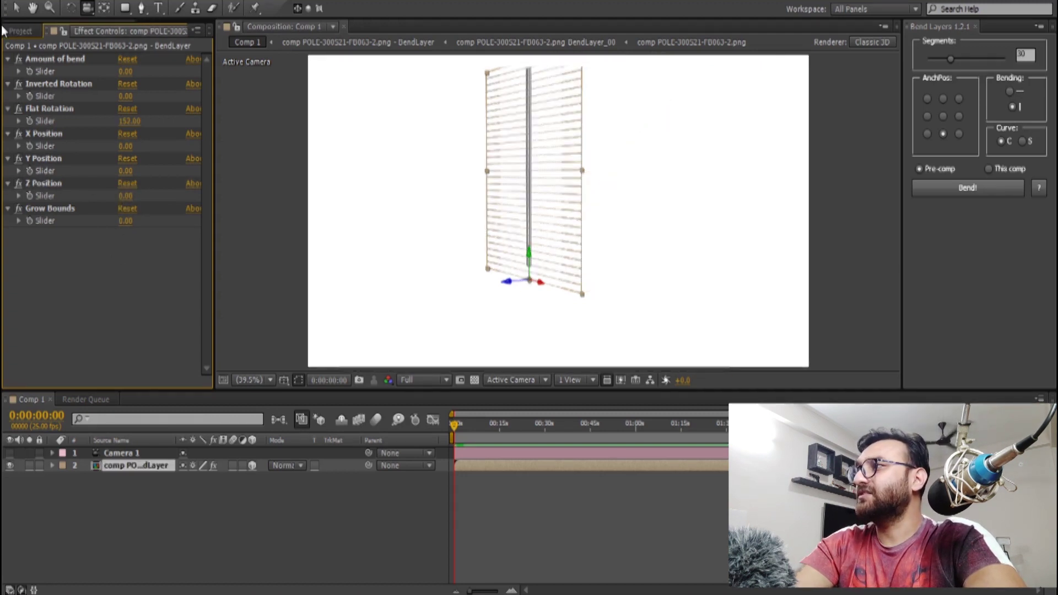
# - Create a new composition, Comp 2, accepting the default settings
pyautogui.click(20, 31)
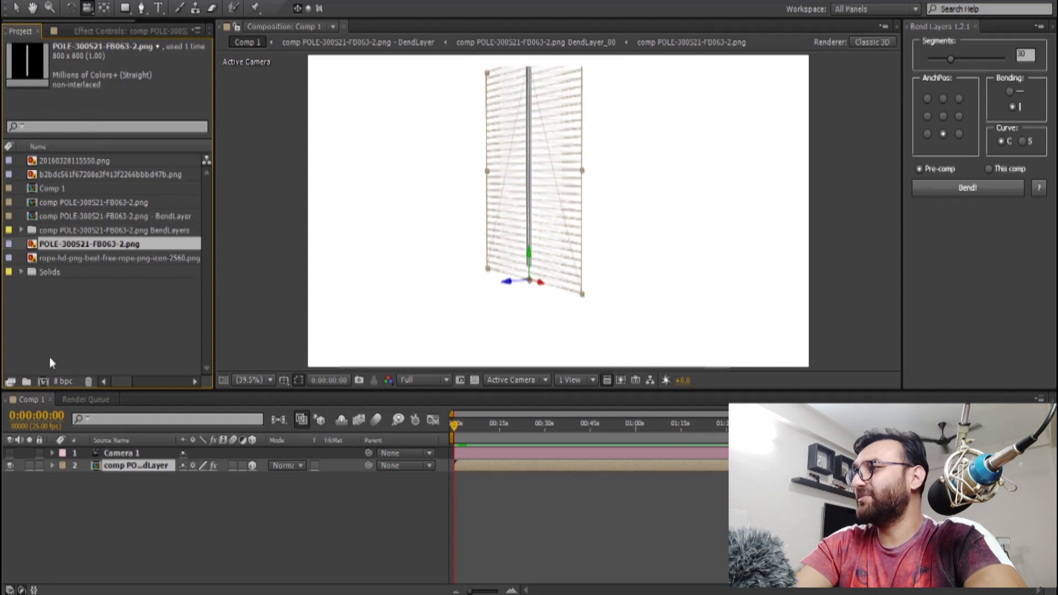
pyautogui.click(110, 507)
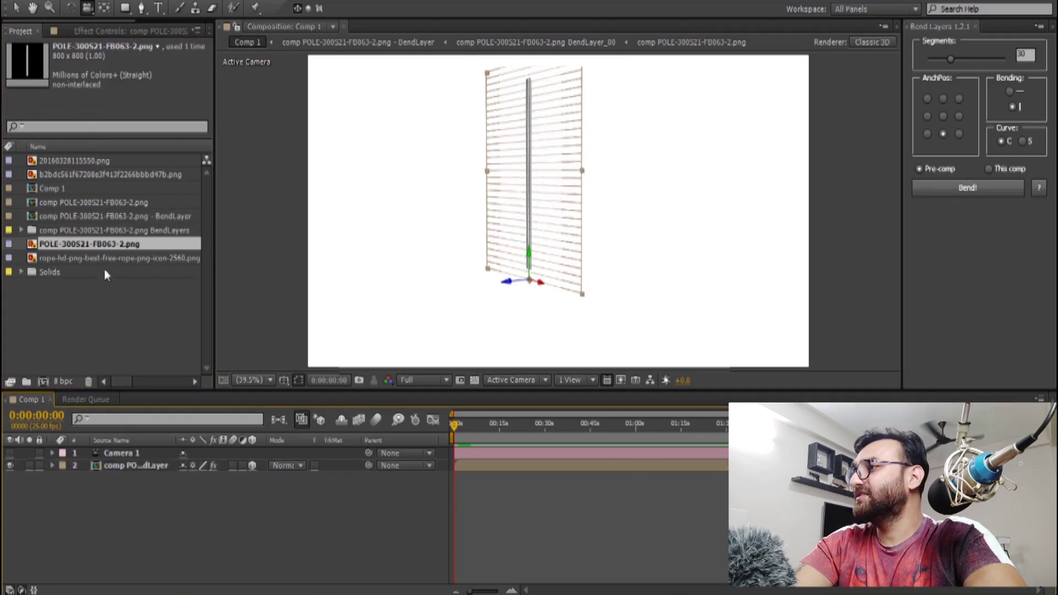
pyautogui.click(94, 313)
pyautogui.click(39, 384)
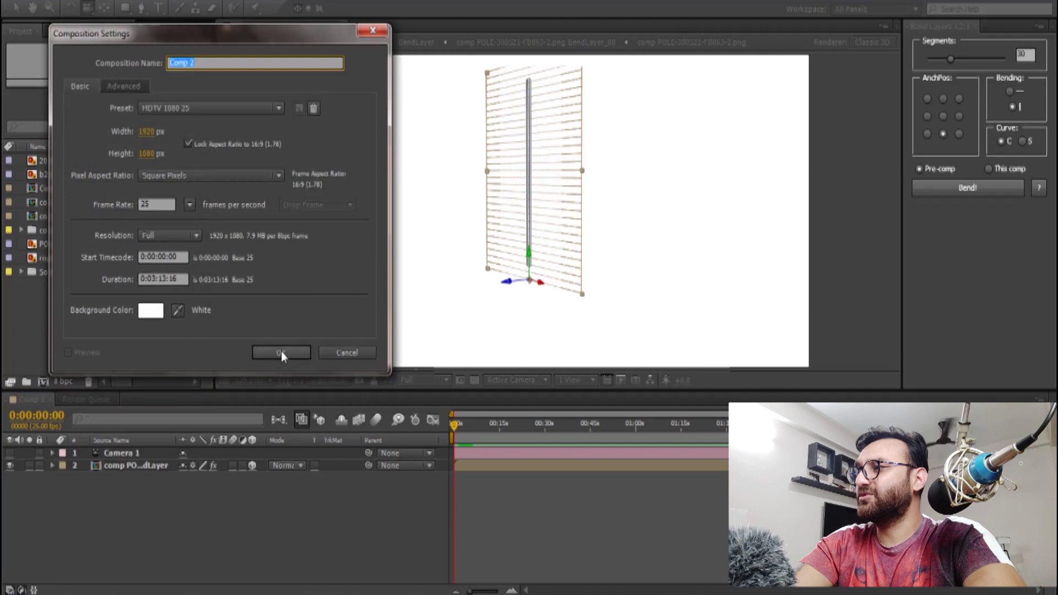
pyautogui.click(281, 353)
# - Add the rope PNG from the project list to Comp 2 as a layer
pyautogui.click(61, 155)
pyautogui.click(67, 169)
pyautogui.press('Up')
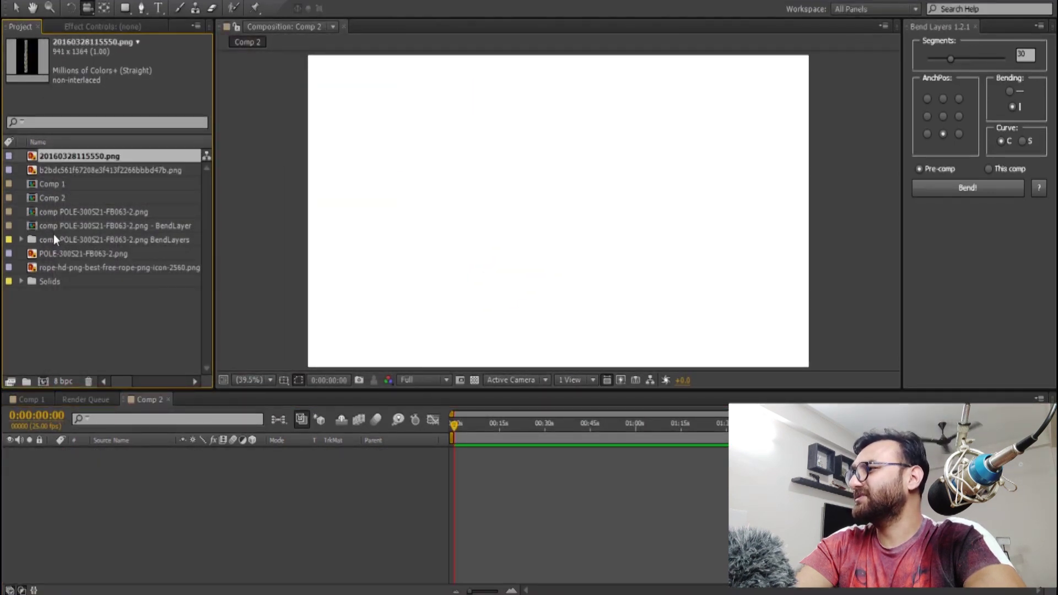
pyautogui.click(52, 253)
pyautogui.click(61, 269)
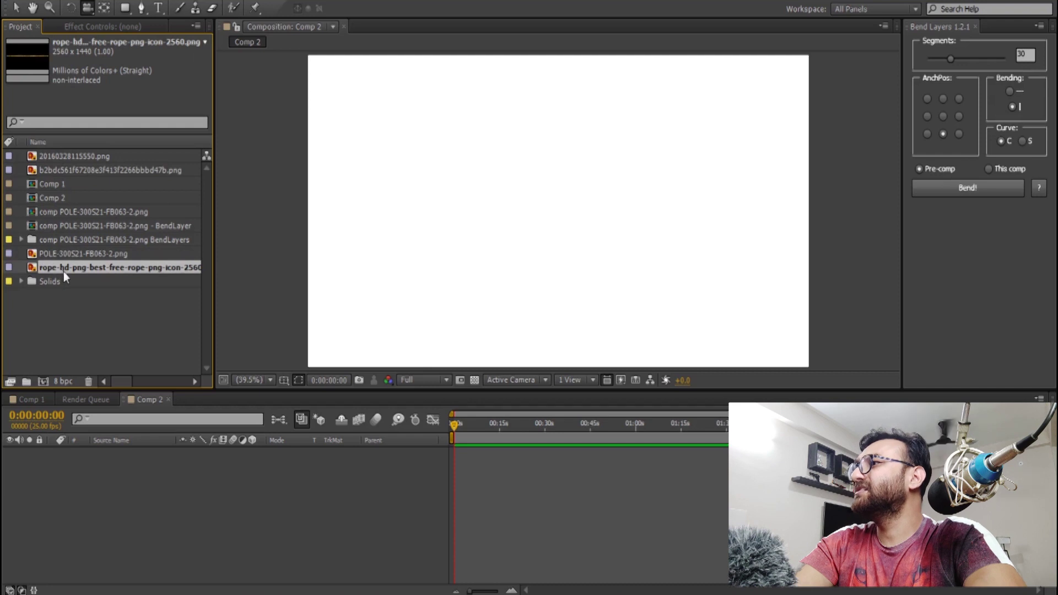
pyautogui.moveTo(67, 273); pyautogui.dragTo(124, 481)
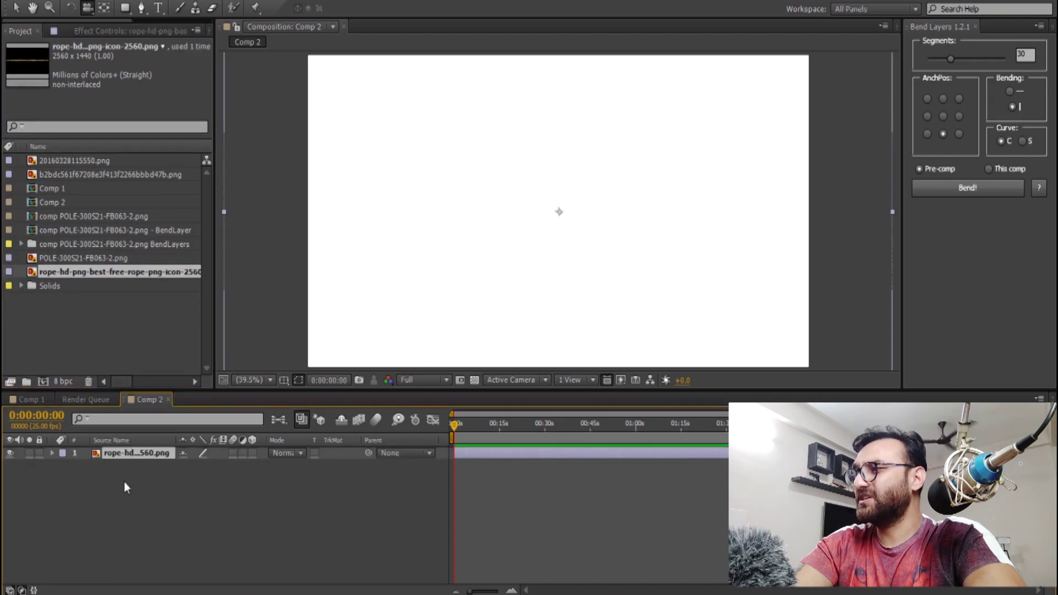
# - Select the rope layer and set Bend Layers to bend horizontally
pyautogui.click(17, 8)
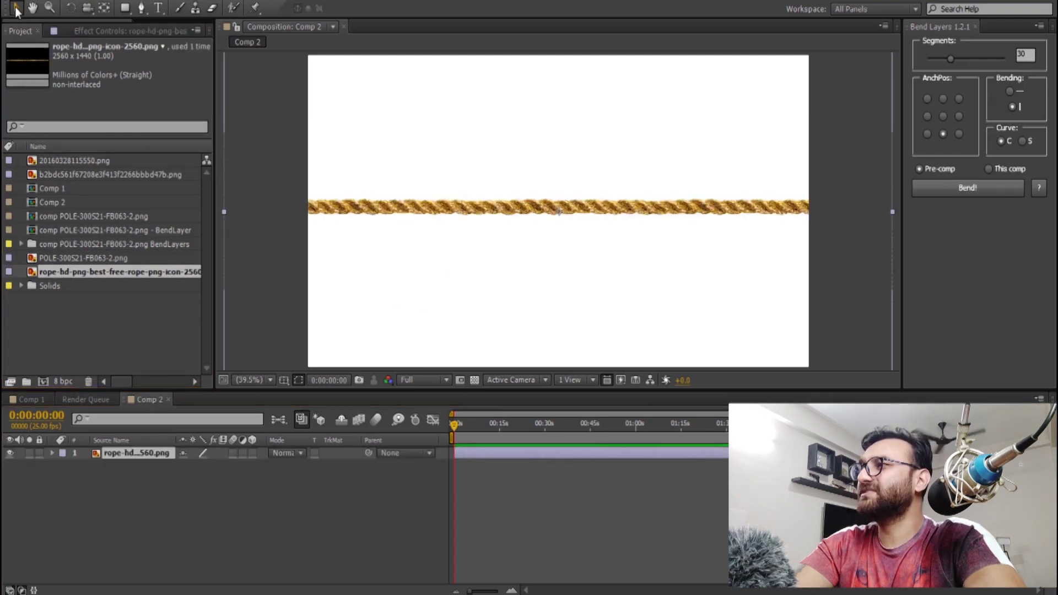
pyautogui.click(157, 454)
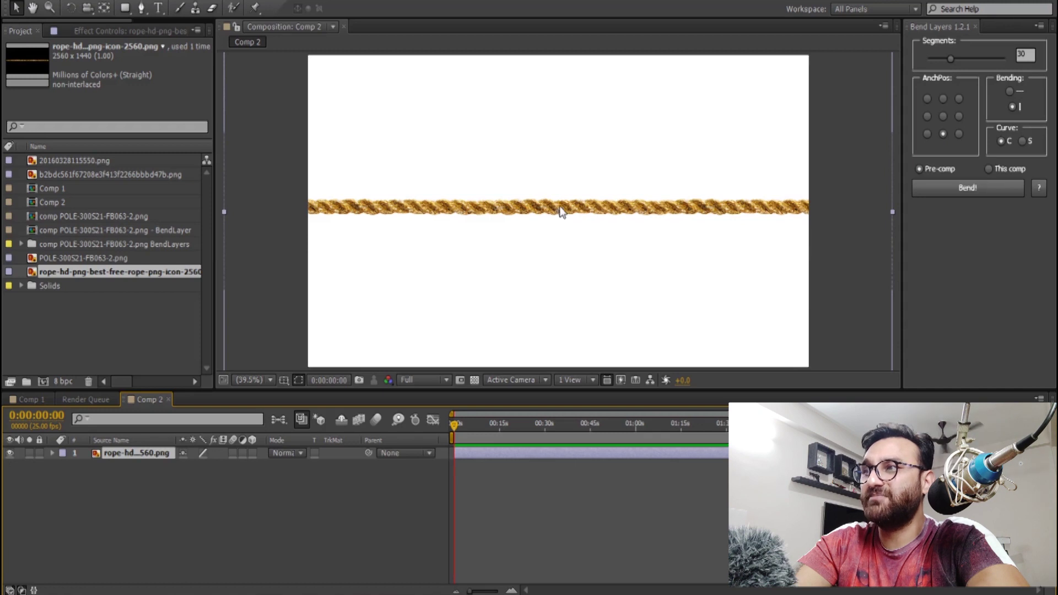
pyautogui.click(942, 120)
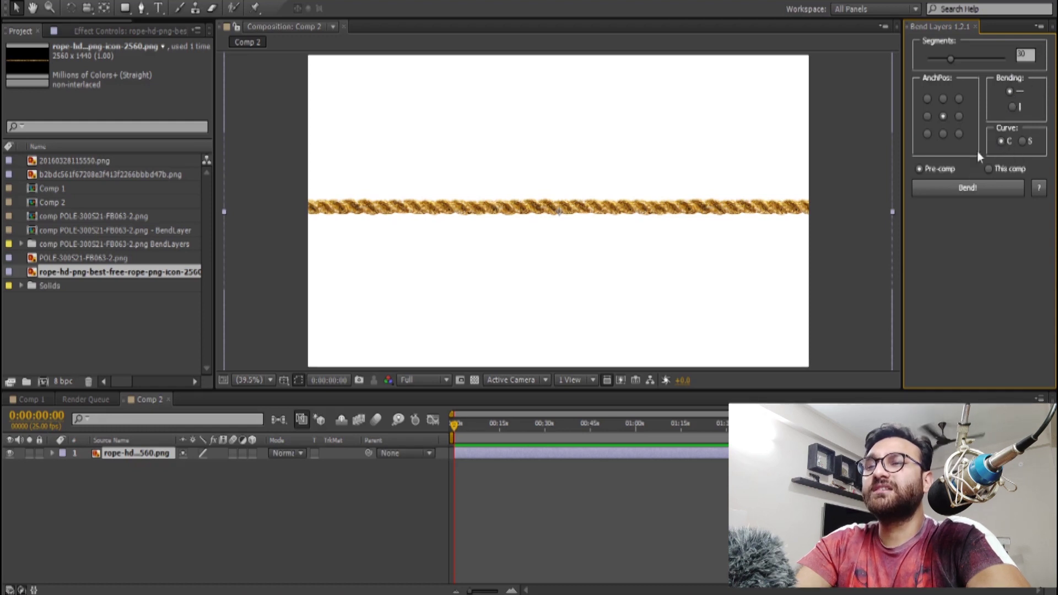
# - Bend the rope with an S curve and raise its Amount of bend to 111
pyautogui.click(1023, 141)
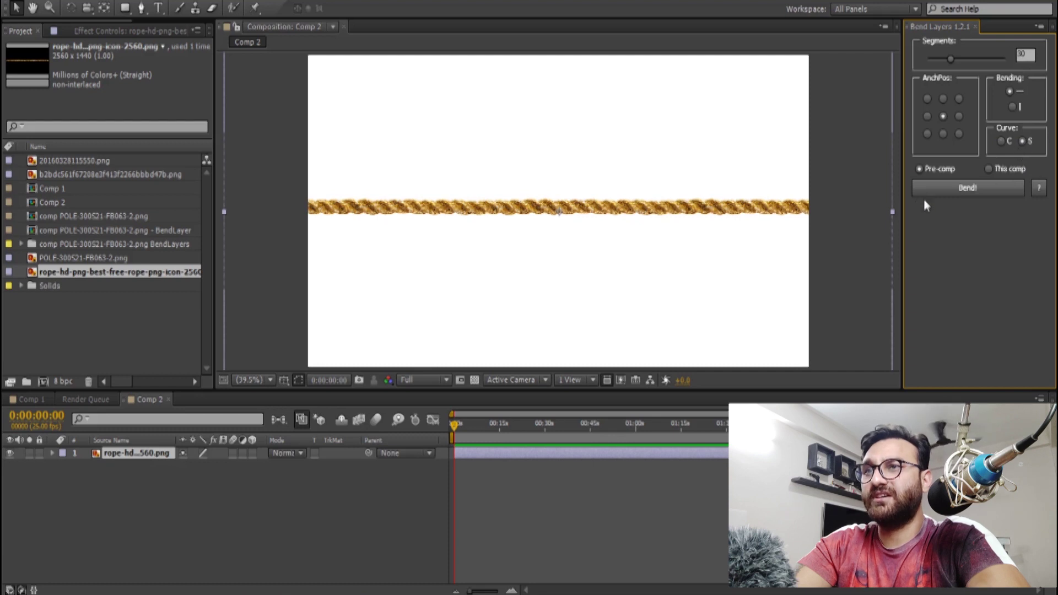
pyautogui.click(966, 188)
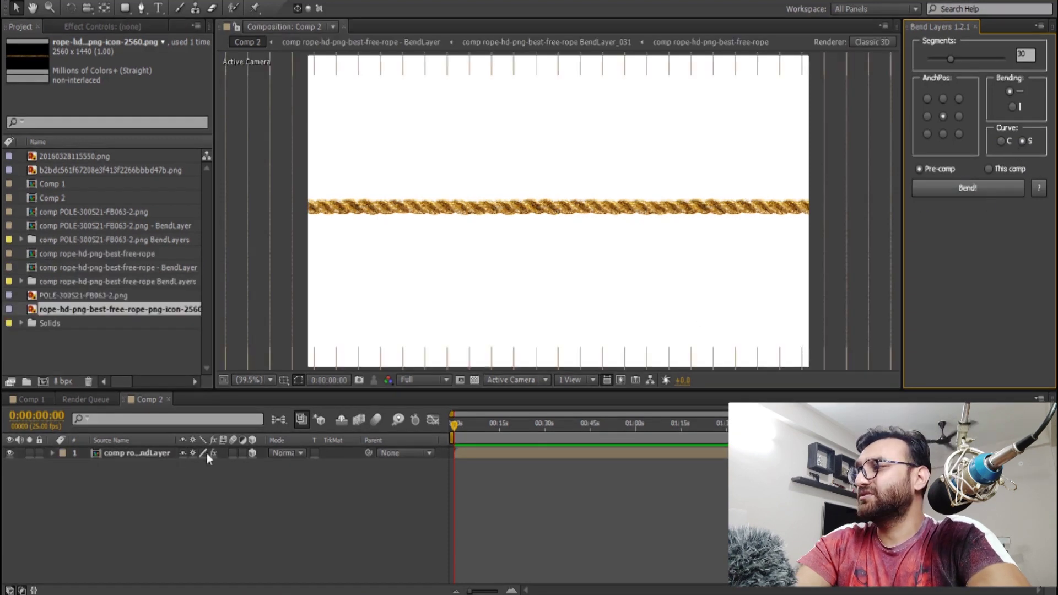
pyautogui.click(158, 453)
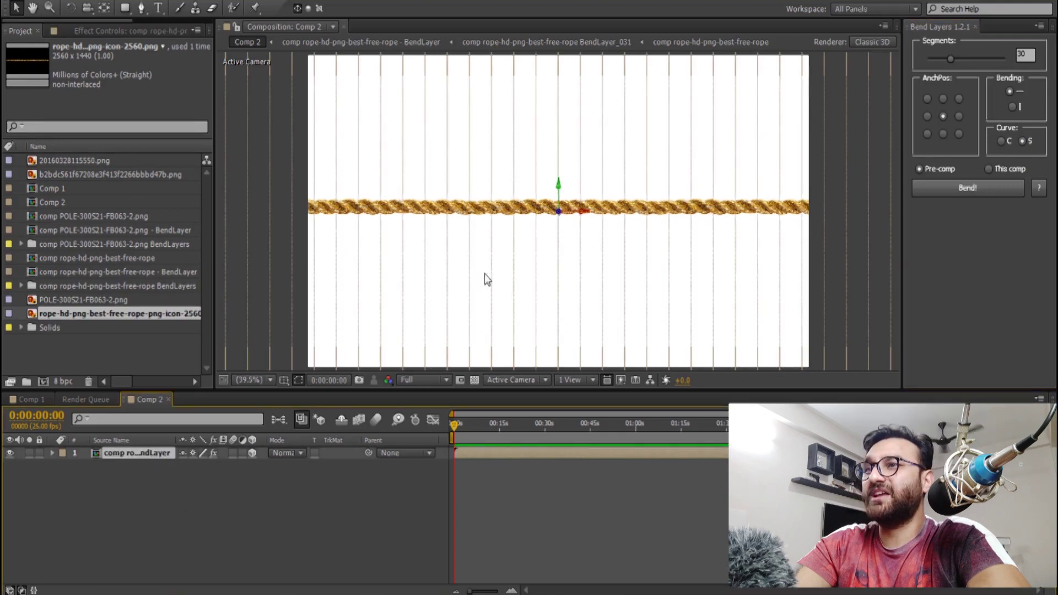
pyautogui.click(85, 32)
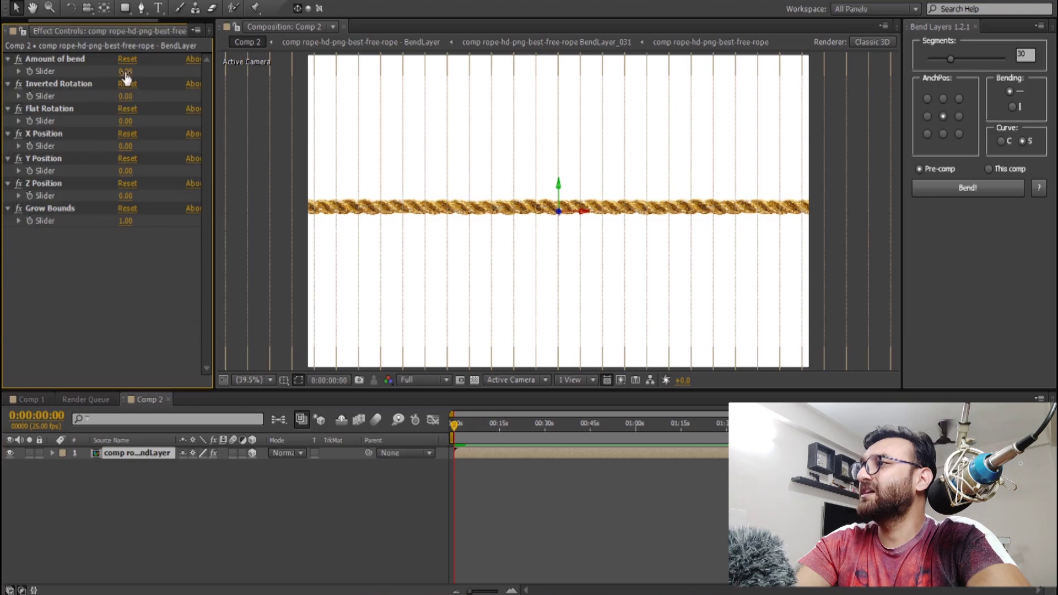
pyautogui.moveTo(126, 72); pyautogui.dragTo(196, 70)
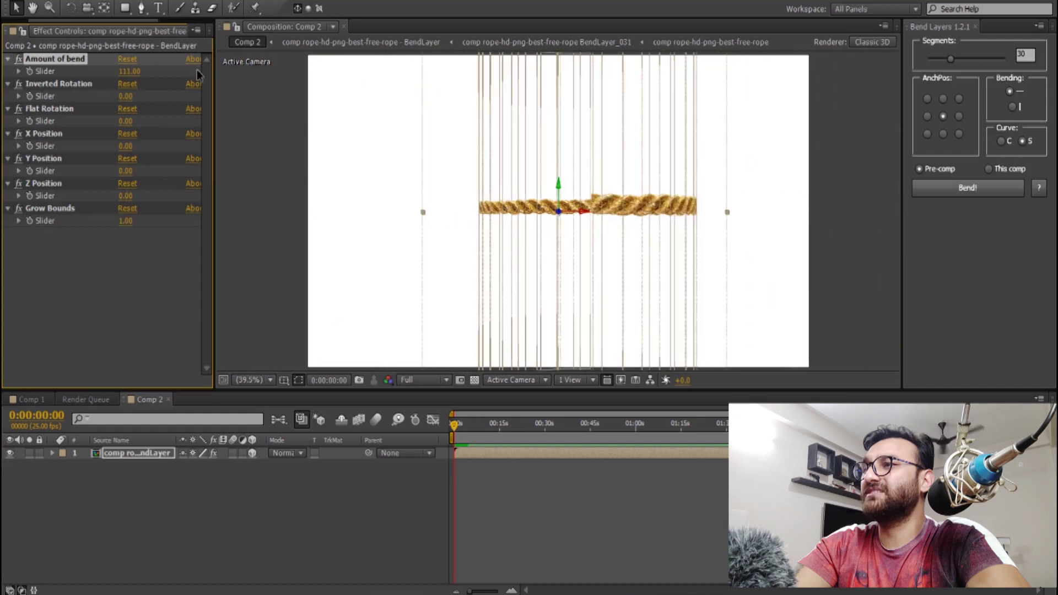
pyautogui.click(254, 508)
pyautogui.rightClick(254, 508)
# - Add a new camera to Comp 2 and orbit to view the rope's S-curve
pyautogui.moveTo(307, 355)
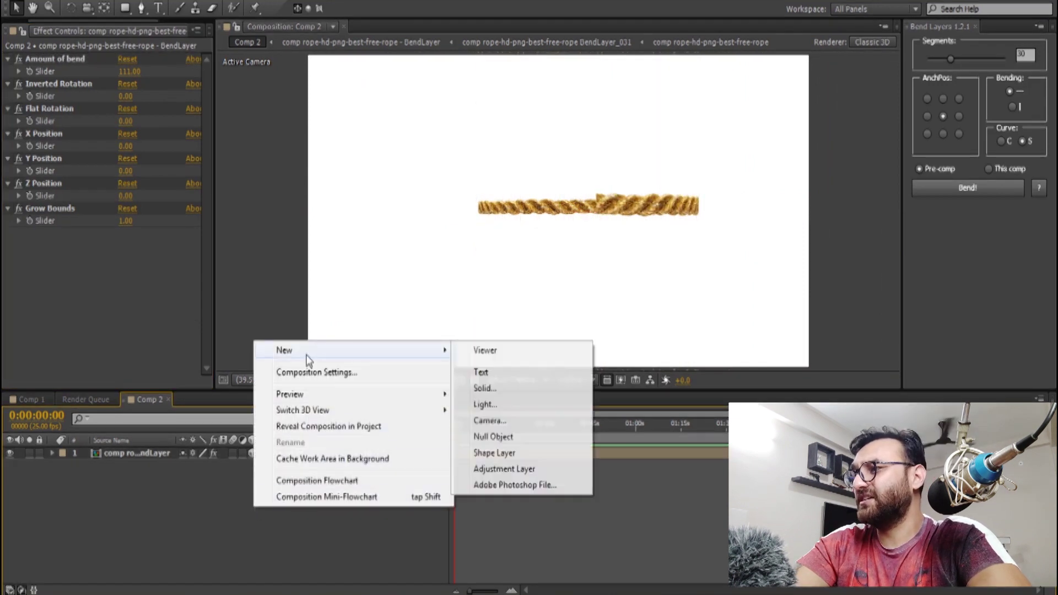
pyautogui.click(497, 427)
pyautogui.click(392, 323)
pyautogui.click(88, 8)
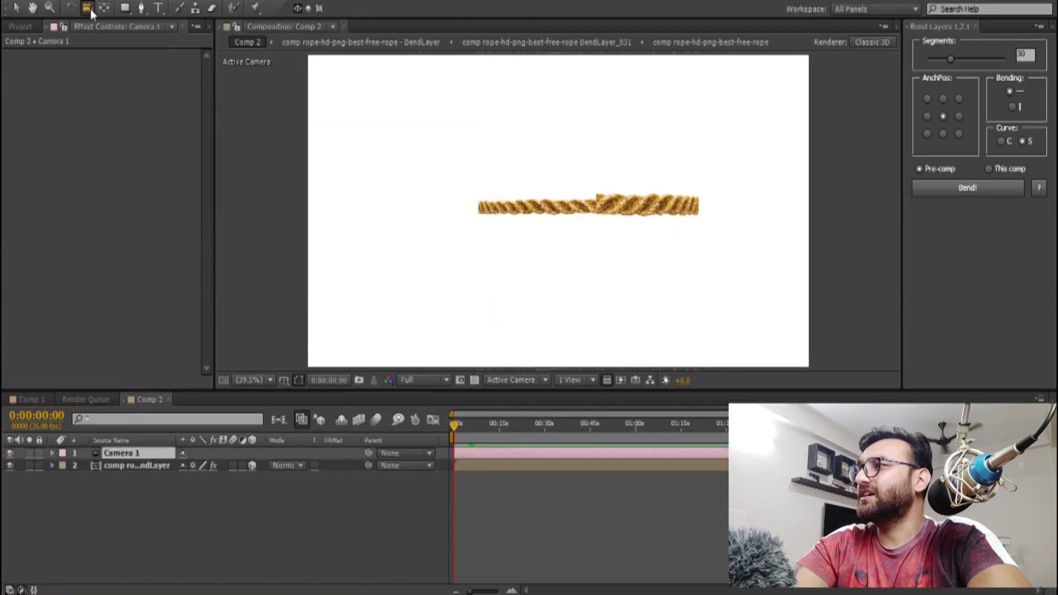
pyautogui.moveTo(600, 212)
pyautogui.mouseDown()
pyautogui.moveTo(592, 239)
pyautogui.moveTo(636, 227)
pyautogui.moveTo(648, 256)
pyautogui.mouseUp()
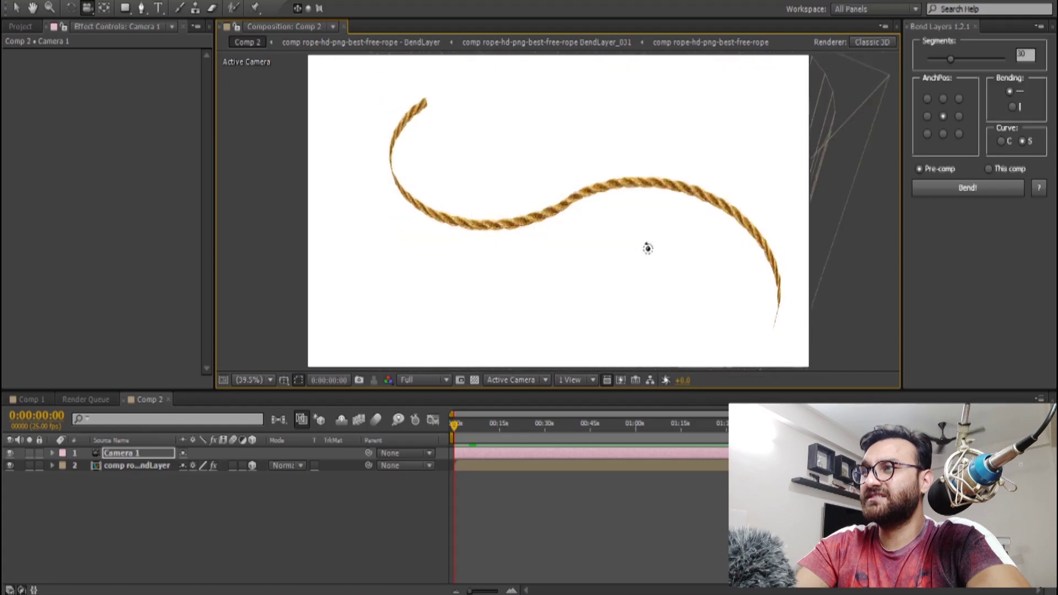
pyautogui.moveTo(648, 257); pyautogui.dragTo(626, 269)
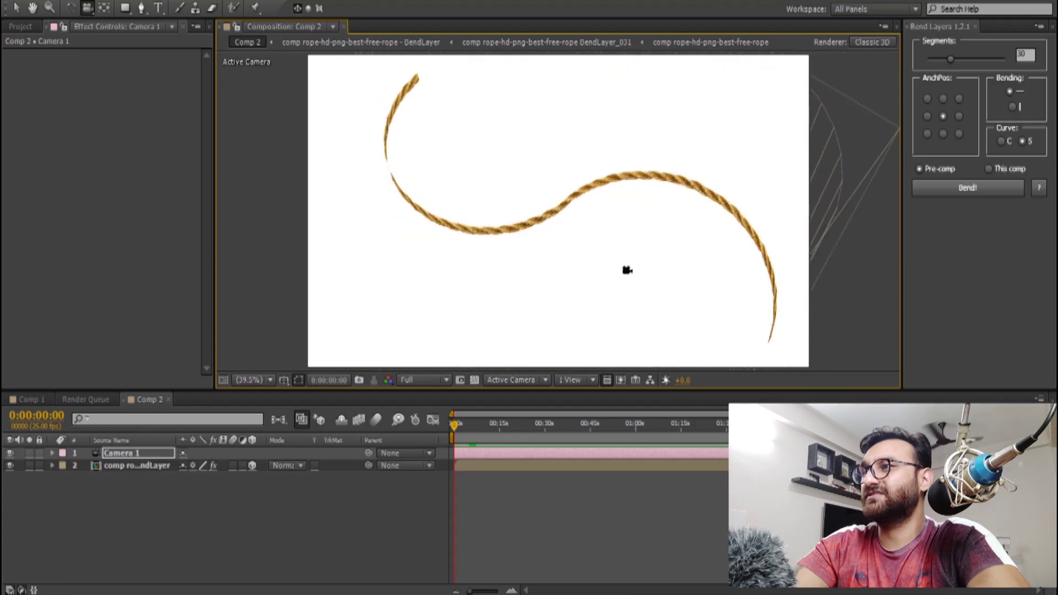
# - Raise the rope bend layer's Amount of bend to 254
pyautogui.click(134, 464)
pyautogui.click(136, 466)
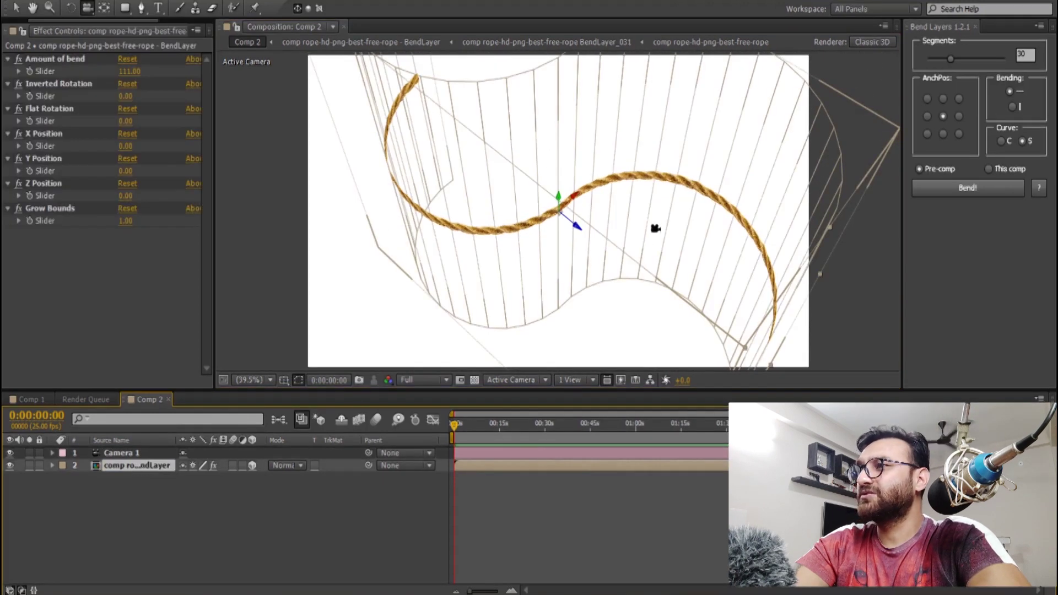
pyautogui.moveTo(139, 77)
pyautogui.mouseDown()
pyautogui.moveTo(46, 72)
pyautogui.moveTo(225, 65)
pyautogui.mouseUp()
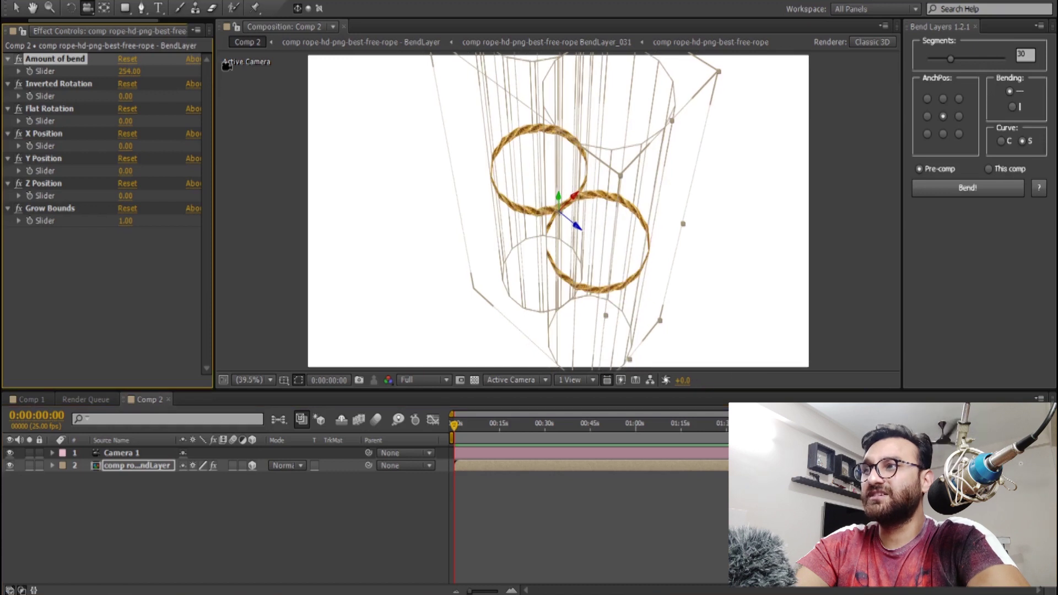
# - Set the rope's Amount of bend to 223 and Inverted Rotation to 170
pyautogui.click(128, 81)
pyautogui.write('0')
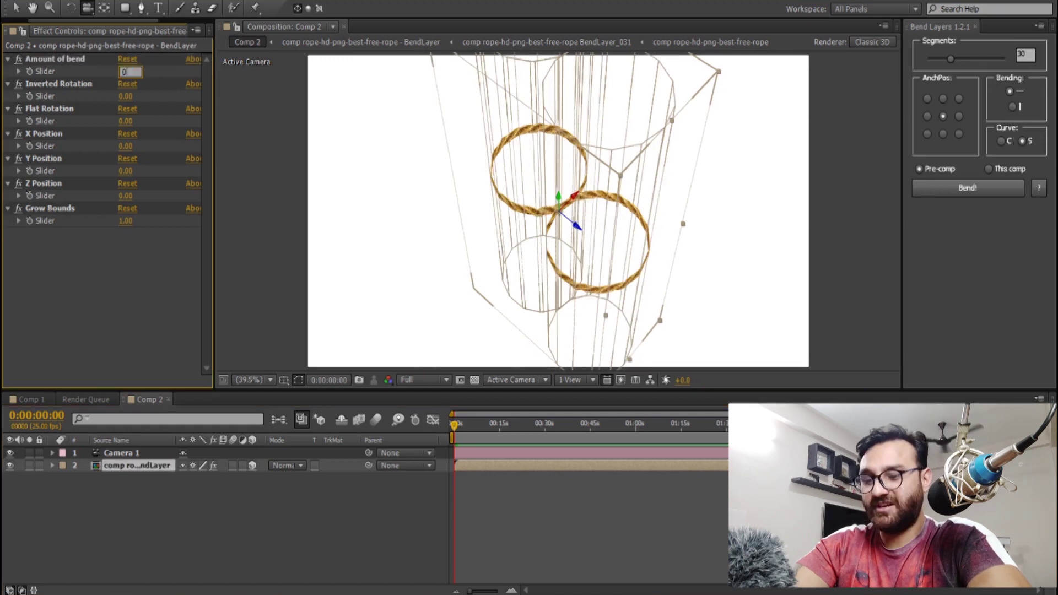
pyautogui.press('Return')
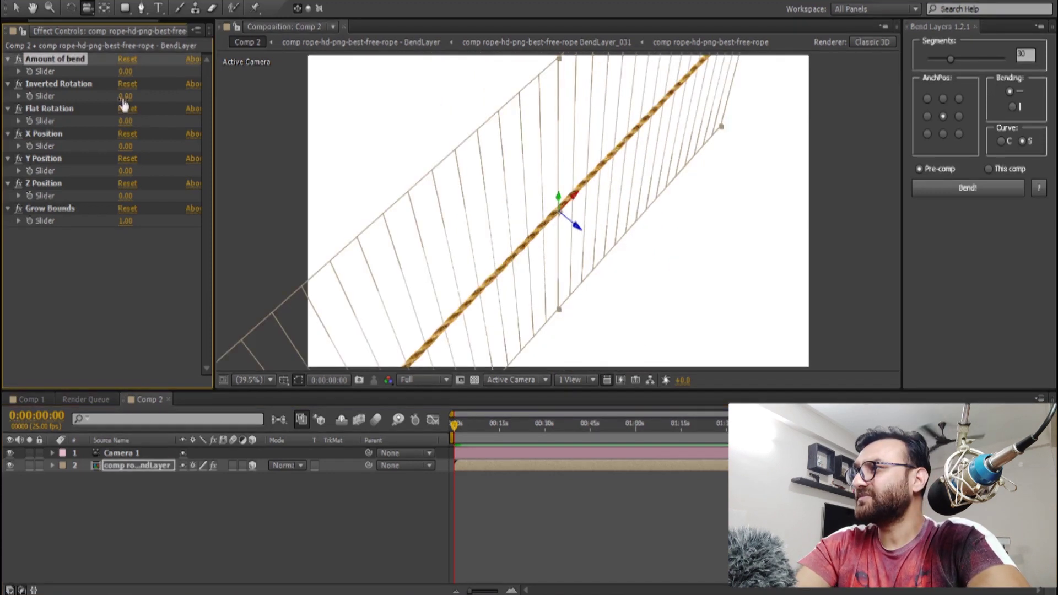
pyautogui.moveTo(125, 97); pyautogui.dragTo(207, 93)
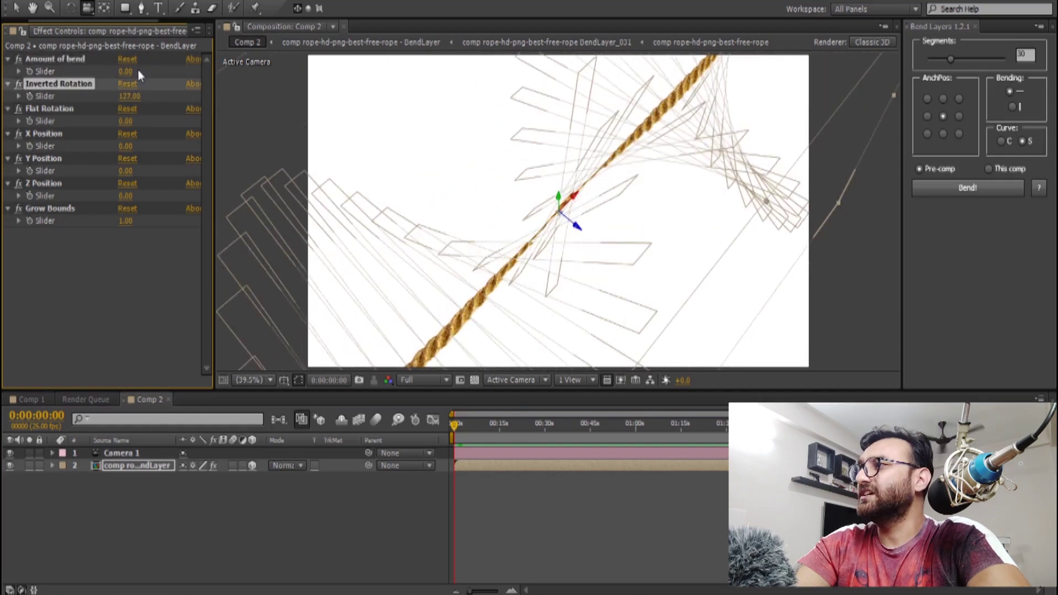
pyautogui.moveTo(127, 72); pyautogui.dragTo(235, 69)
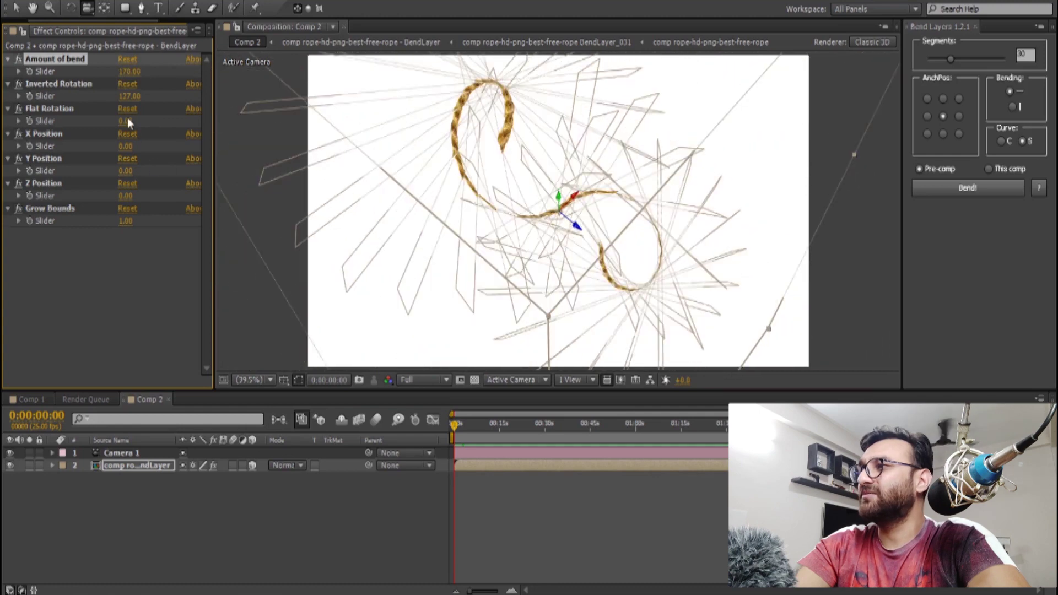
pyautogui.moveTo(126, 98); pyautogui.dragTo(174, 90)
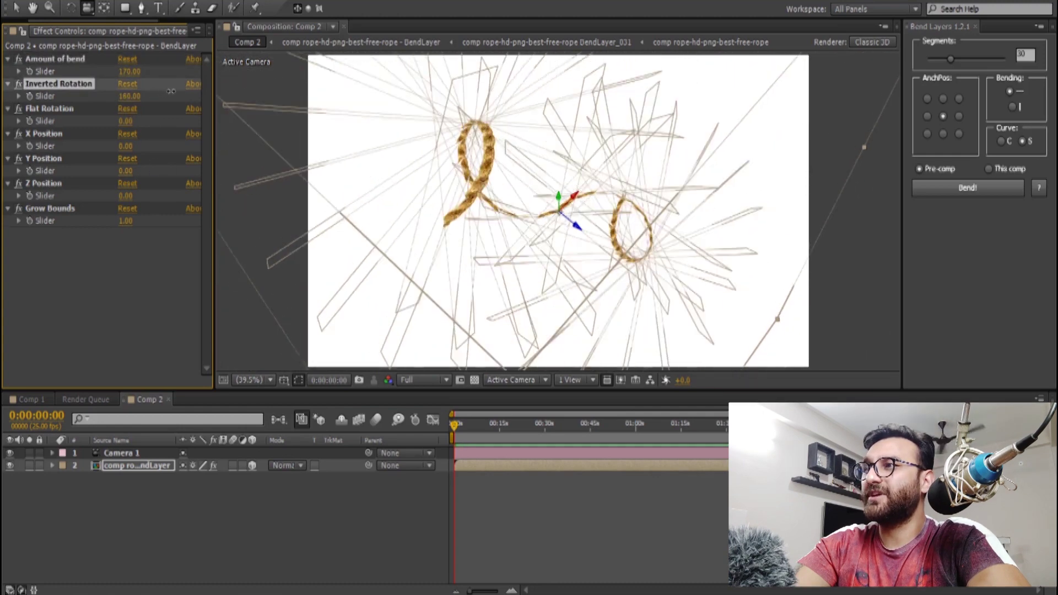
pyautogui.moveTo(165, 91)
pyautogui.mouseDown()
pyautogui.moveTo(148, 91)
pyautogui.moveTo(168, 74)
pyautogui.mouseUp()
pyautogui.click(134, 71)
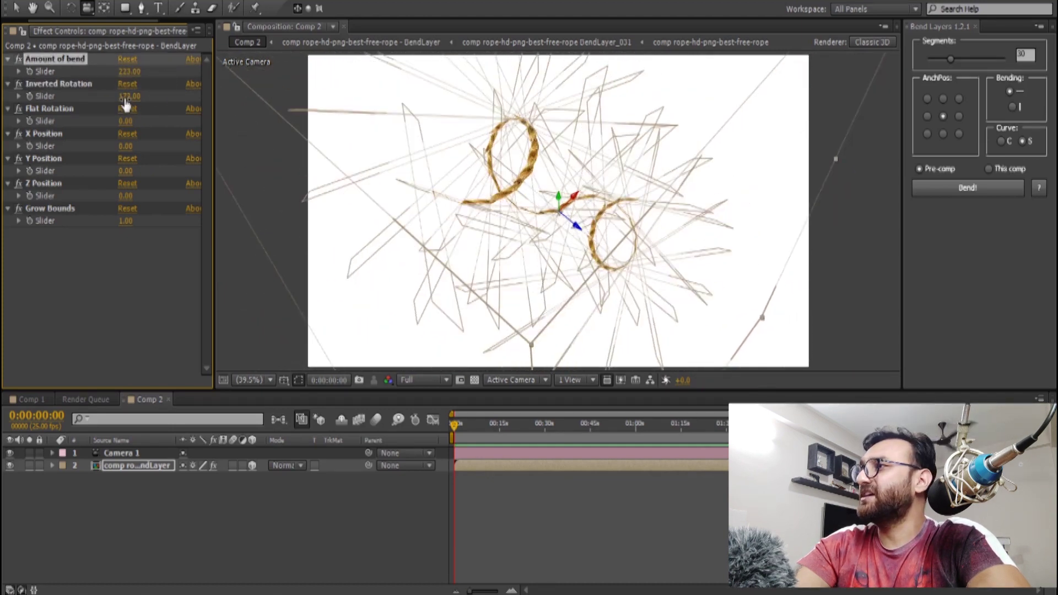
pyautogui.moveTo(128, 96); pyautogui.dragTo(144, 96)
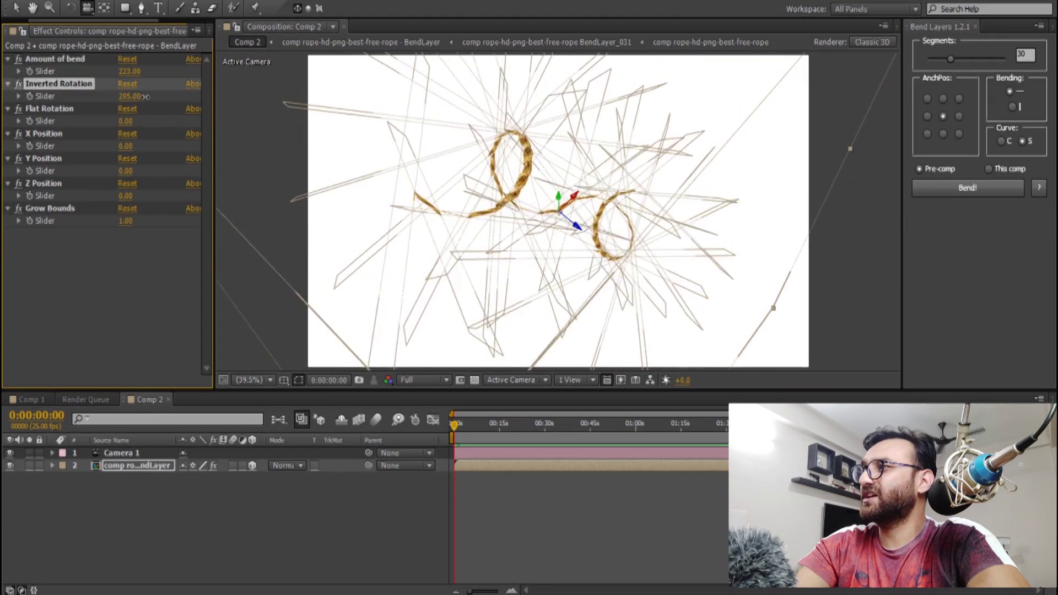
pyautogui.moveTo(144, 97); pyautogui.dragTo(121, 97)
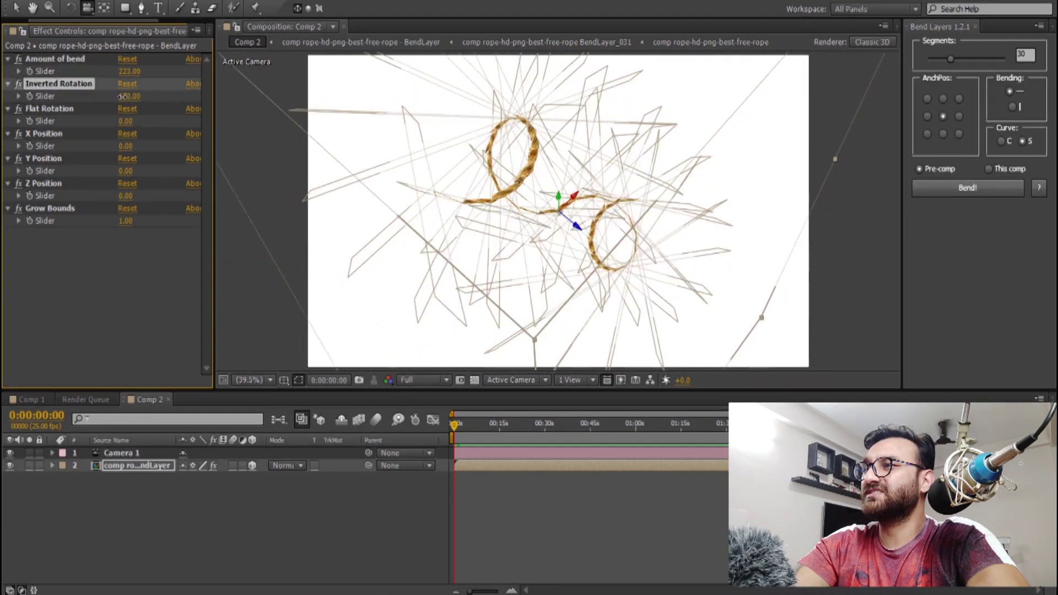
# - Deselect the rope and orbit the camera to view the loops
pyautogui.click(397, 560)
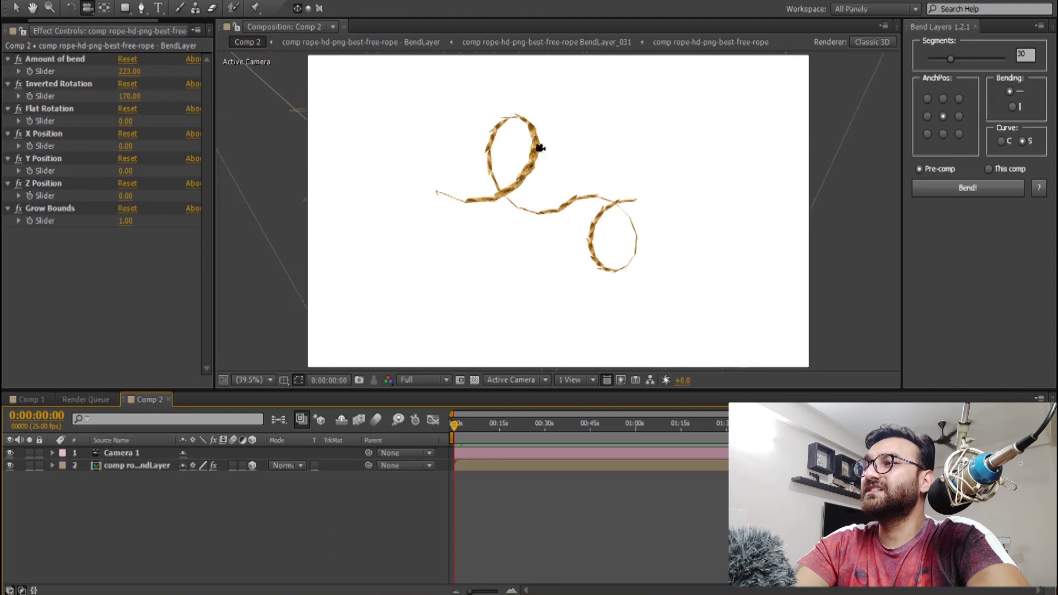
pyautogui.click(507, 229)
pyautogui.moveTo(518, 242)
pyautogui.mouseDown()
pyautogui.moveTo(472, 231)
pyautogui.moveTo(562, 262)
pyautogui.moveTo(628, 231)
pyautogui.mouseUp()
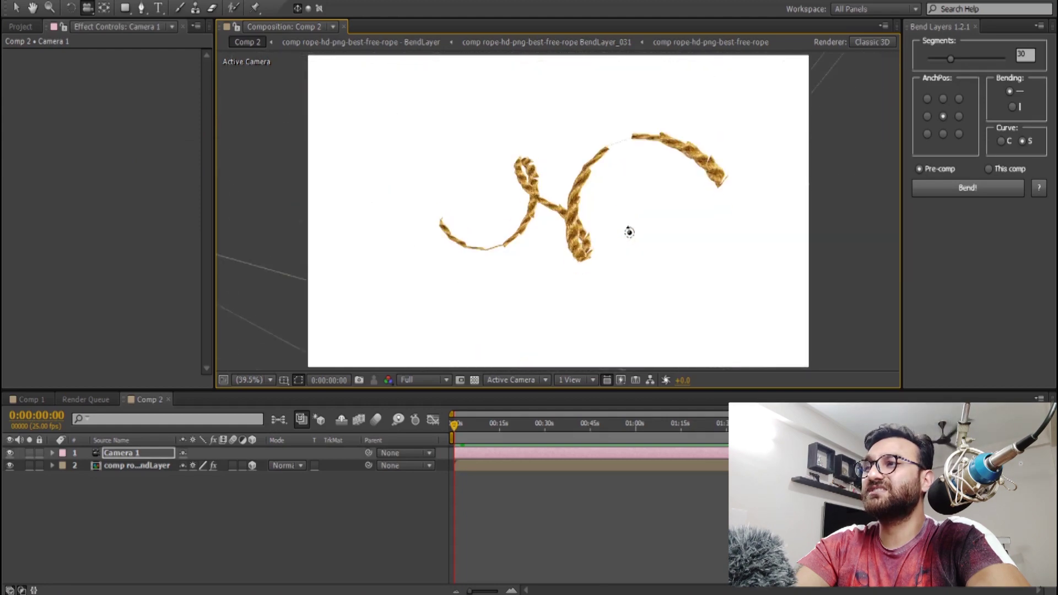
# - Set the rope's Flat Rotation to 125 and Position to X 21, Y 65, Z -23
pyautogui.click(128, 466)
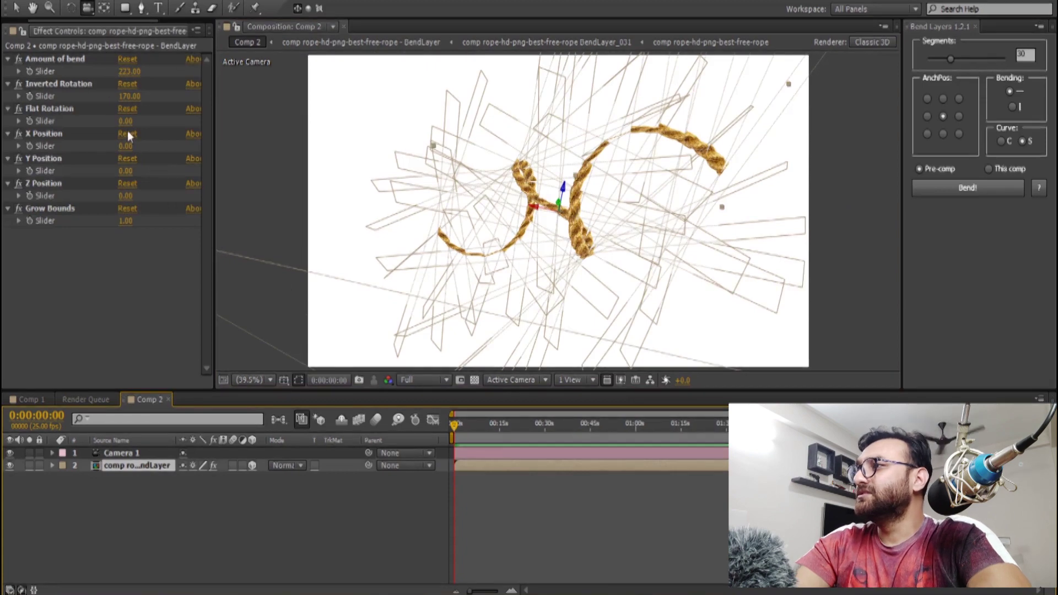
pyautogui.moveTo(126, 122); pyautogui.dragTo(186, 119)
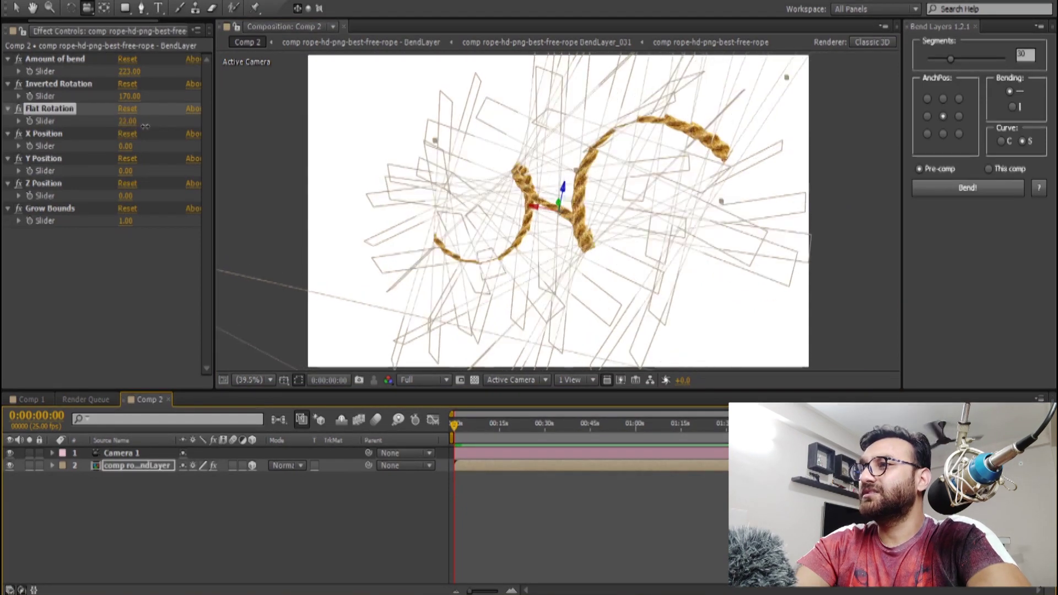
pyautogui.moveTo(186, 120)
pyautogui.mouseDown()
pyautogui.moveTo(151, 153)
pyautogui.moveTo(112, 151)
pyautogui.moveTo(159, 156)
pyautogui.mouseUp()
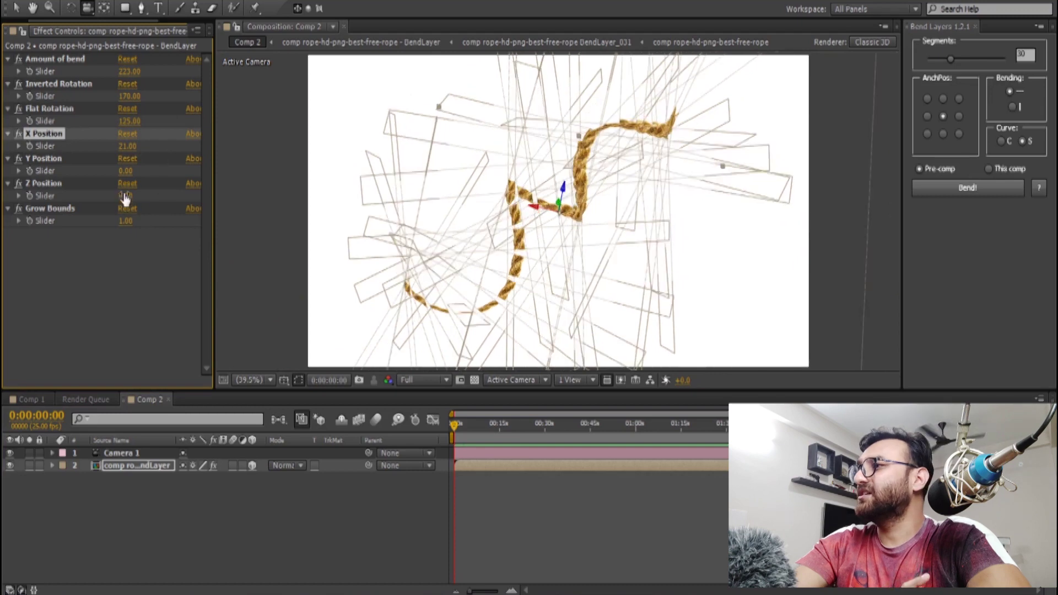
pyautogui.moveTo(126, 175); pyautogui.dragTo(124, 209)
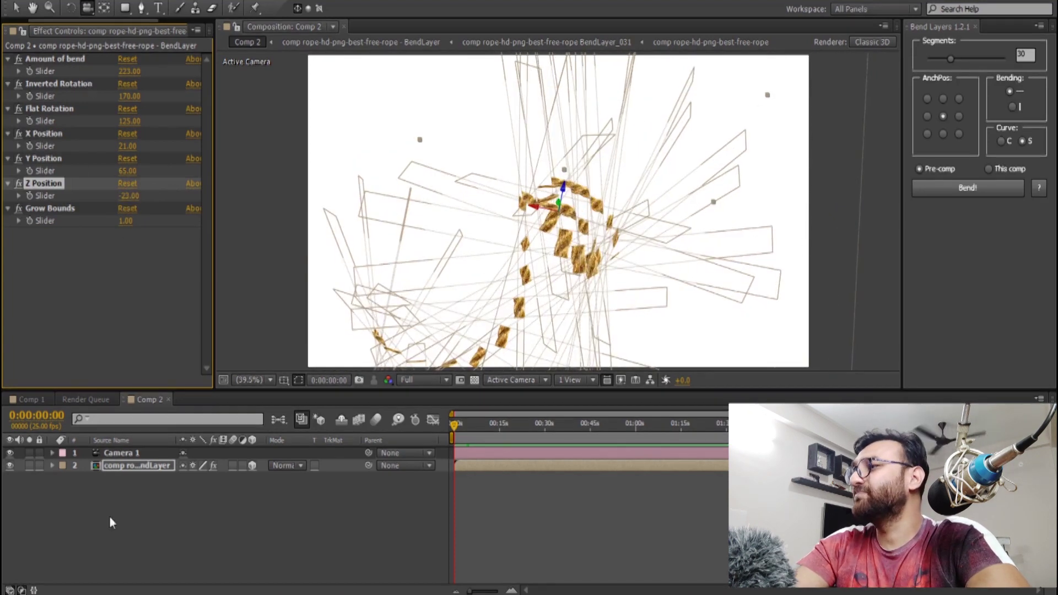
pyautogui.hotkey('ctrl', 'n')
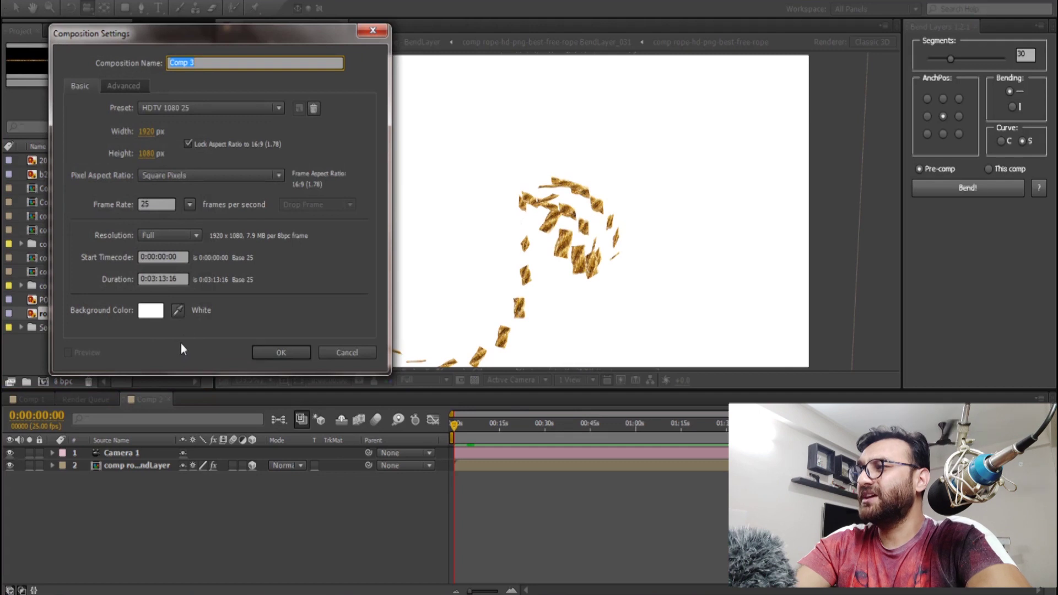
# - Create Comp 3 and add the palm tree PNG to it
pyautogui.click(281, 352)
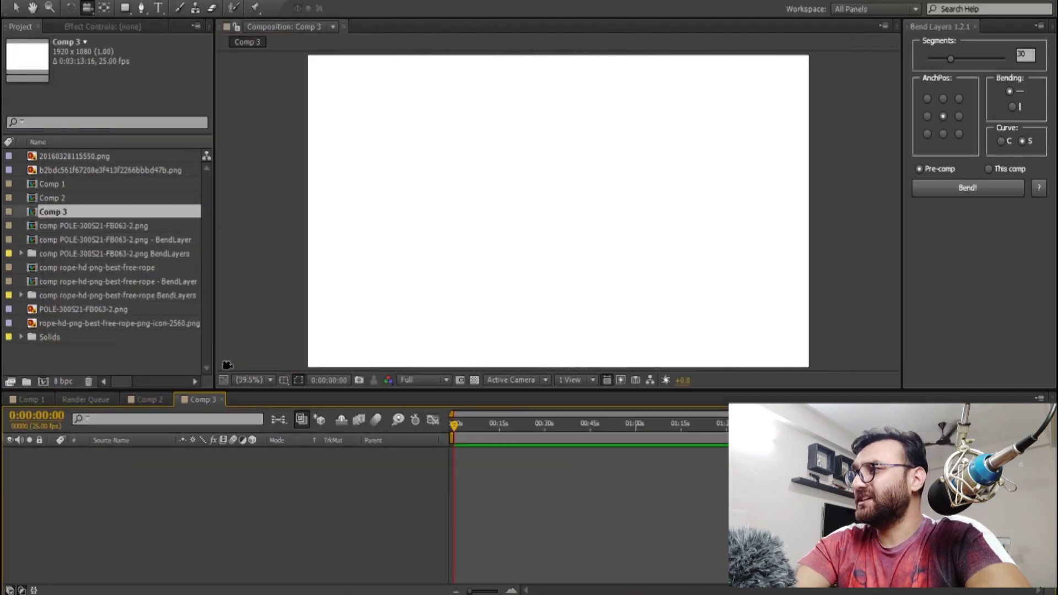
pyautogui.click(68, 159)
pyautogui.click(75, 174)
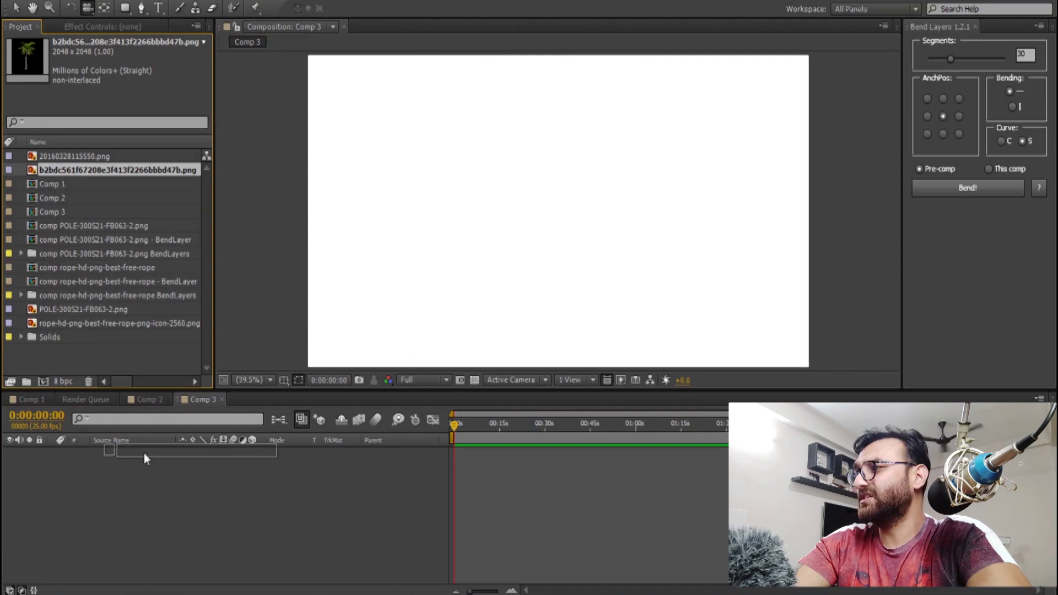
pyautogui.moveTo(67, 174); pyautogui.dragTo(145, 461)
# - Scale the palm tree to 55% and centre it in the frame
pyautogui.press('s')
pyautogui.moveTo(218, 468); pyautogui.dragTo(187, 472)
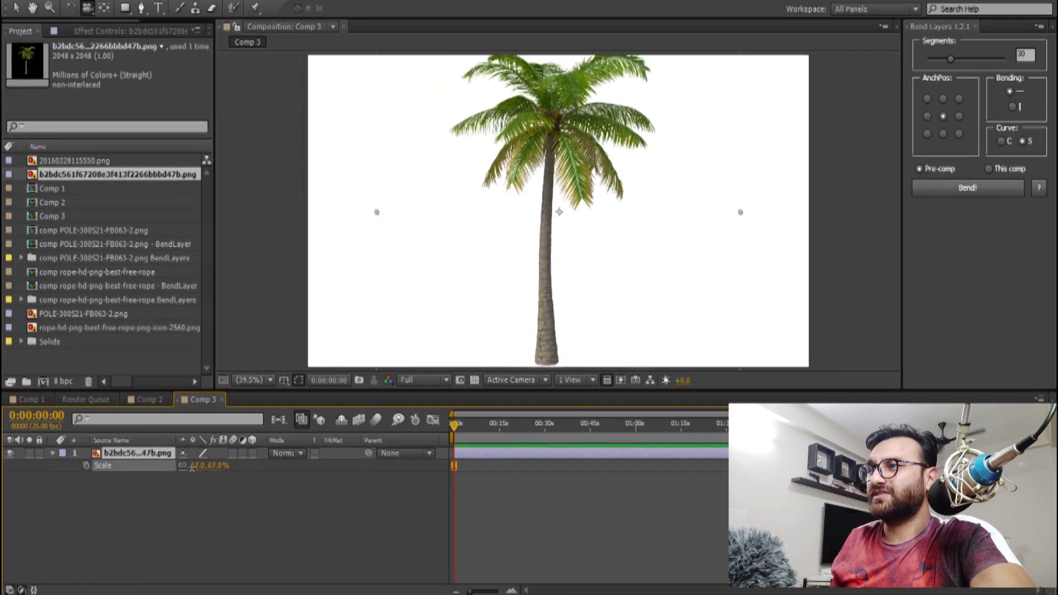
pyautogui.press('v')
pyautogui.moveTo(550, 325); pyautogui.dragTo(541, 341)
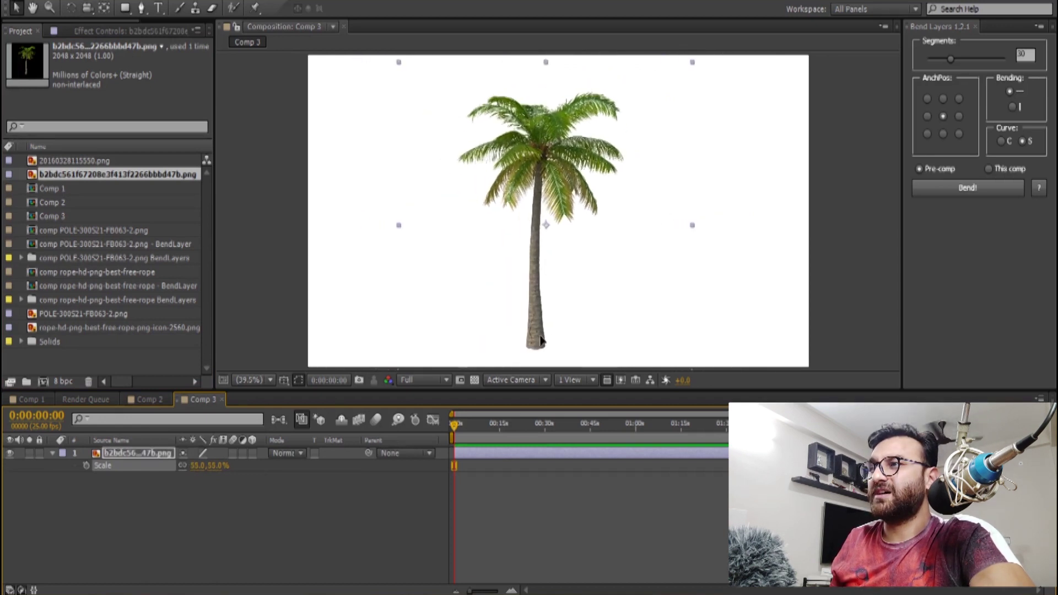
pyautogui.moveTo(540, 341); pyautogui.dragTo(553, 344)
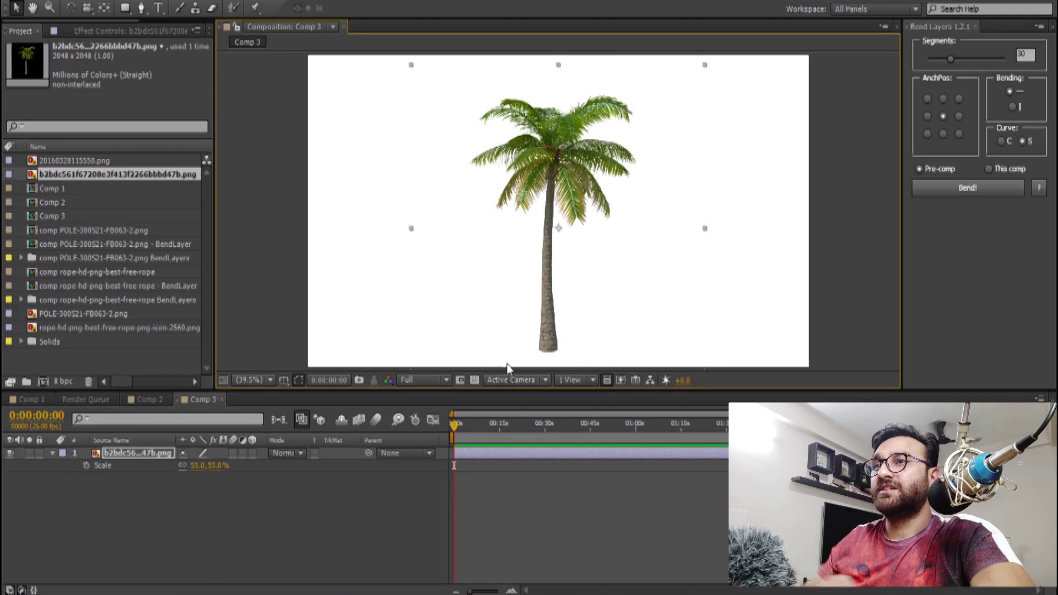
pyautogui.click(486, 455)
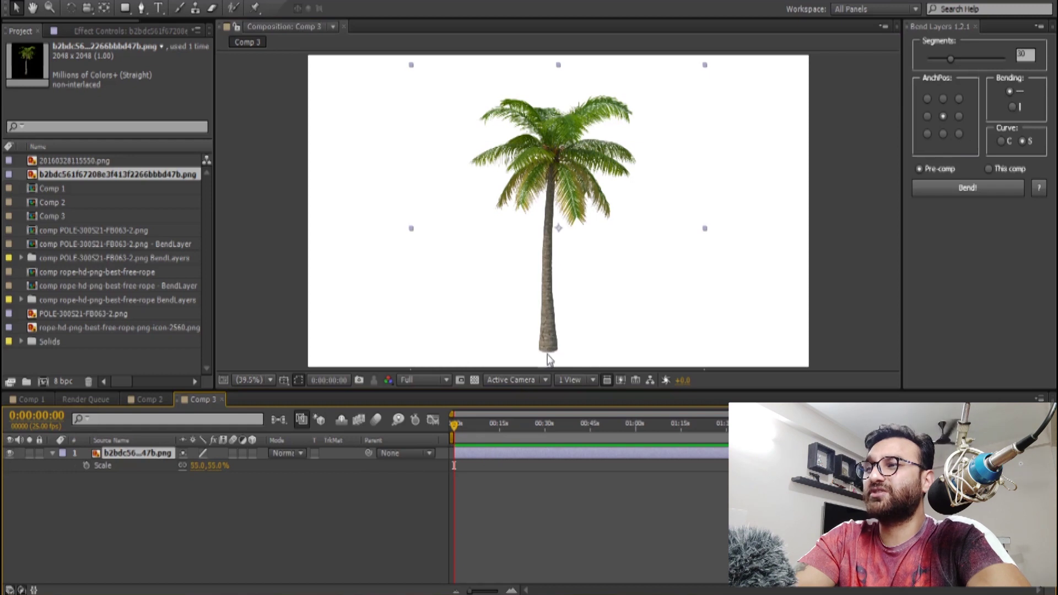
# - Anchor the palm tree's bend at the bottom centre and apply Bend Layers
pyautogui.click(943, 135)
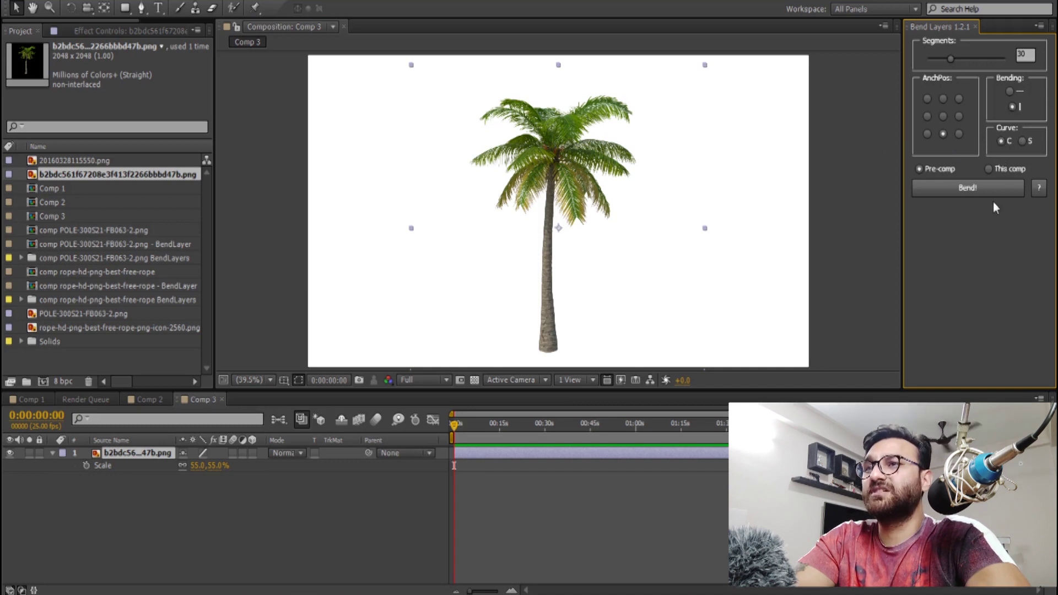
pyautogui.click(977, 190)
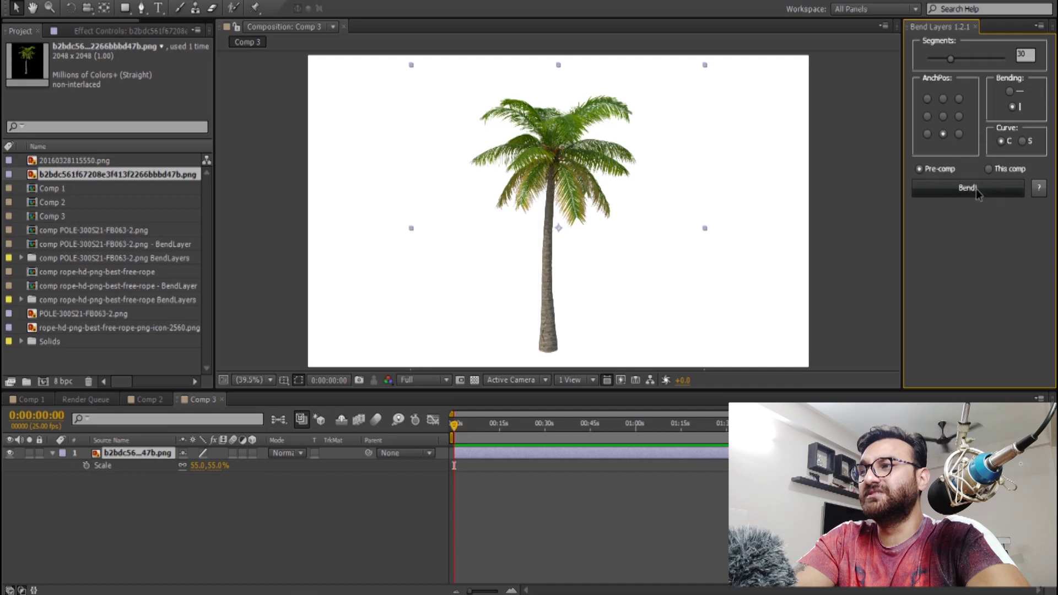
# - Test the palm BendLayer's Amount of bend, then reset it to 0
pyautogui.click(95, 28)
pyautogui.click(165, 452)
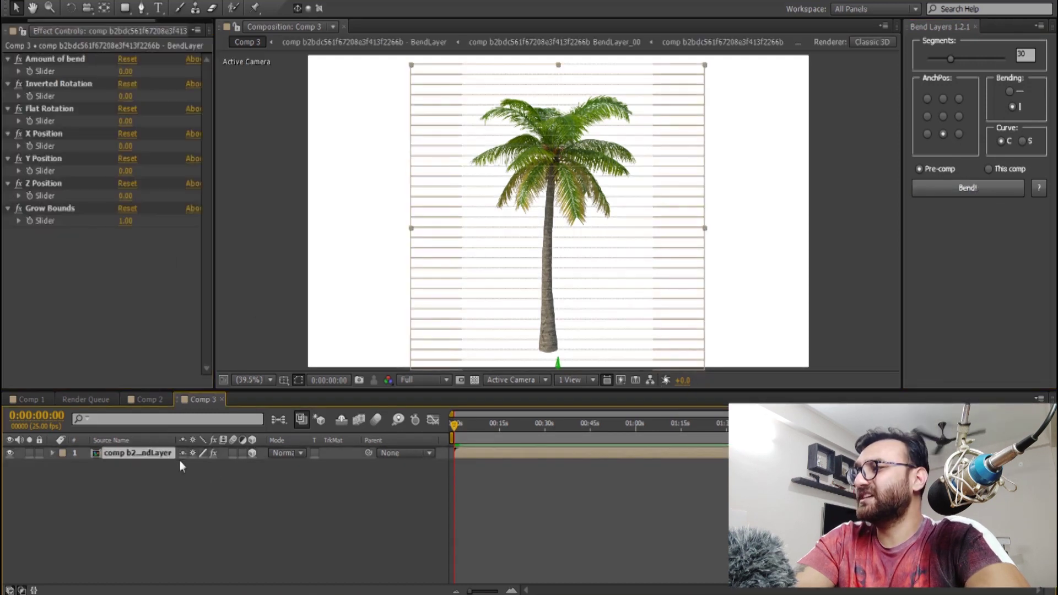
pyautogui.moveTo(125, 74); pyautogui.dragTo(127, 75)
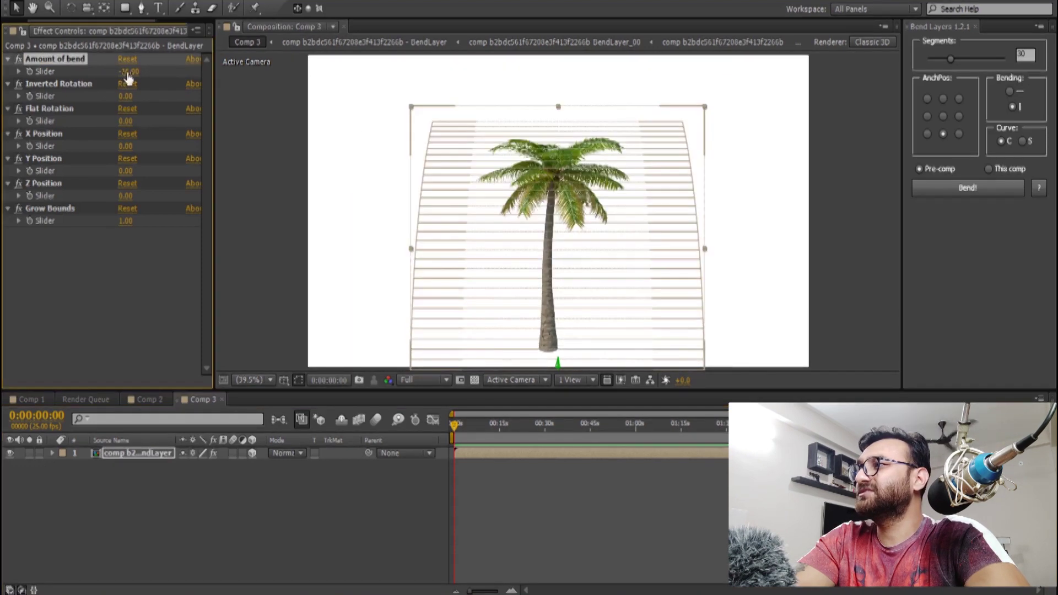
pyautogui.click(126, 72)
pyautogui.write('0')
pyautogui.press('Return')
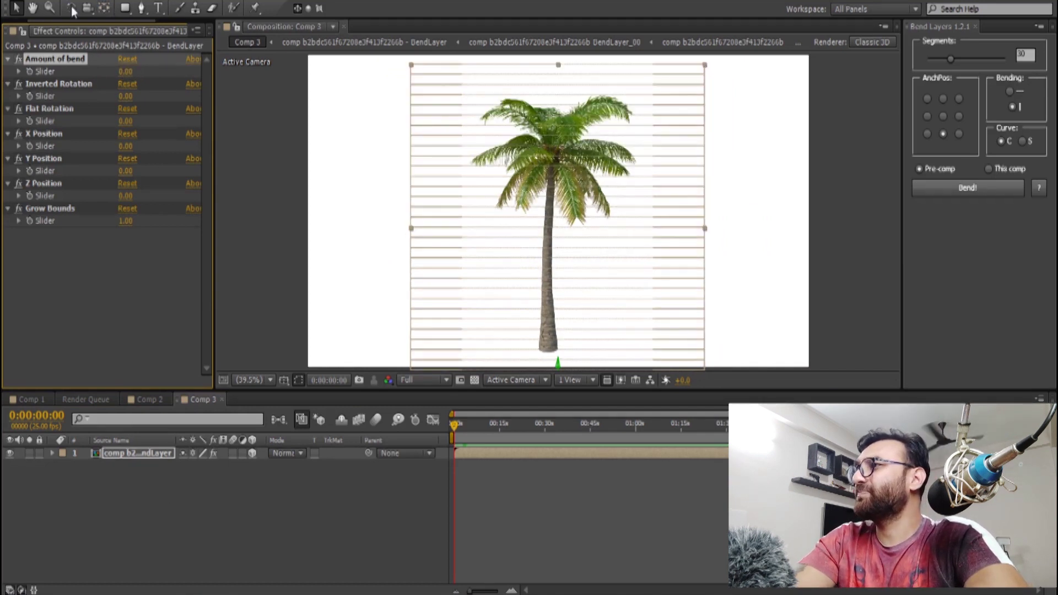
pyautogui.rightClick(102, 453)
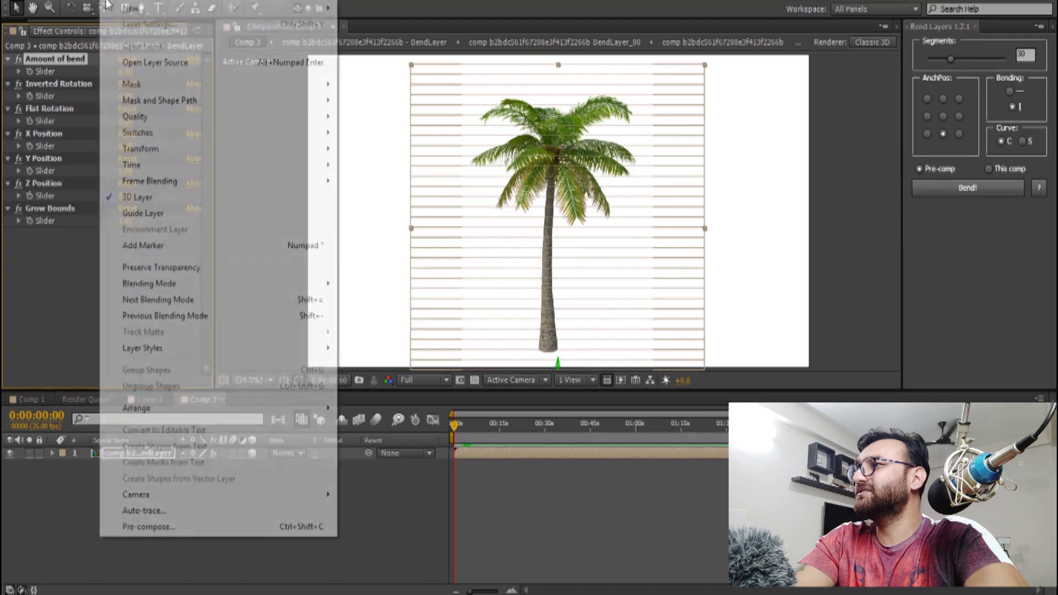
# - Add a new camera to Comp 3 and orbit it to view the palm tree side-on
pyautogui.moveTo(166, 8)
pyautogui.click(380, 57)
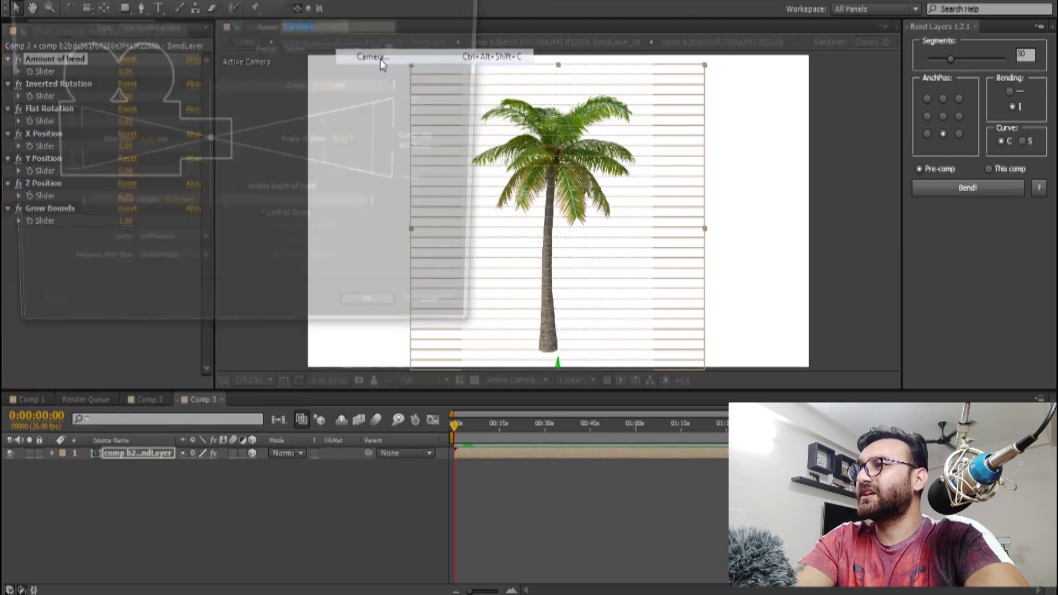
pyautogui.click(395, 315)
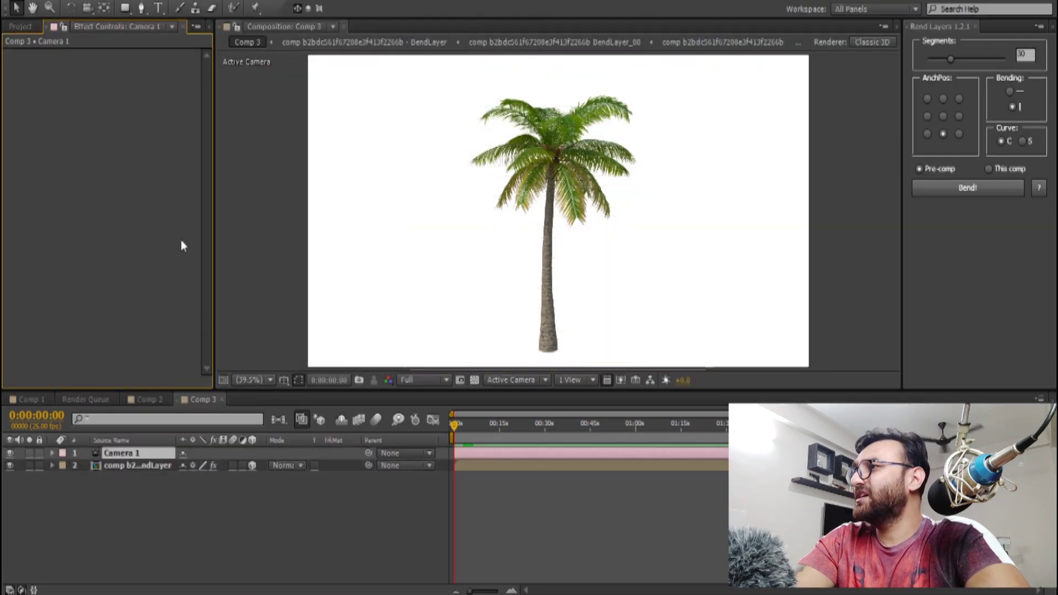
pyautogui.click(87, 8)
pyautogui.click(547, 254)
pyautogui.moveTo(529, 255); pyautogui.dragTo(457, 259)
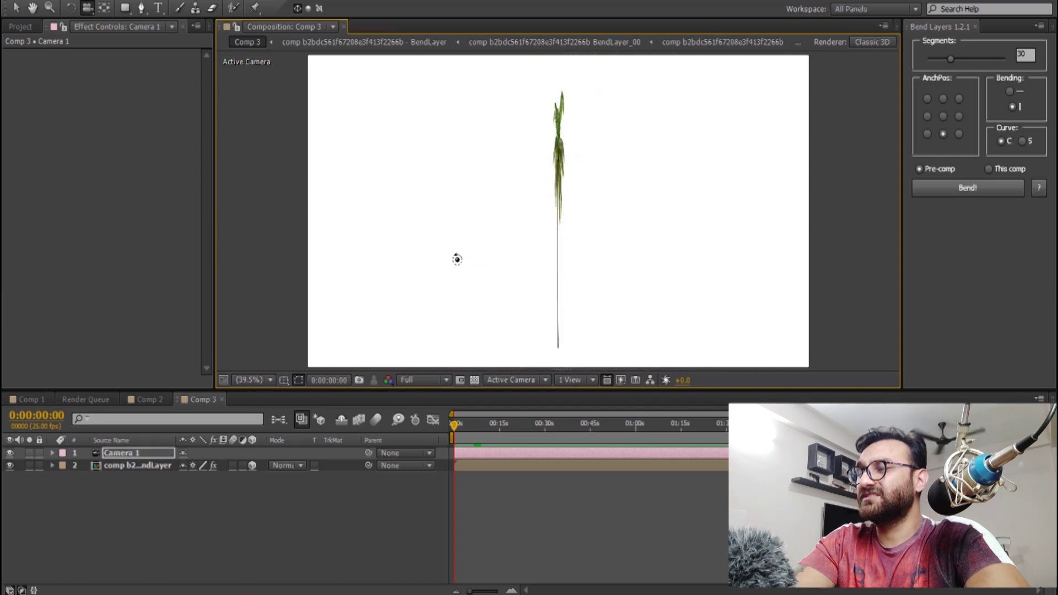
# - Try several bend amounts, reset Amount of bend to 0, and hide Camera 1 for a front-on view
pyautogui.click(119, 464)
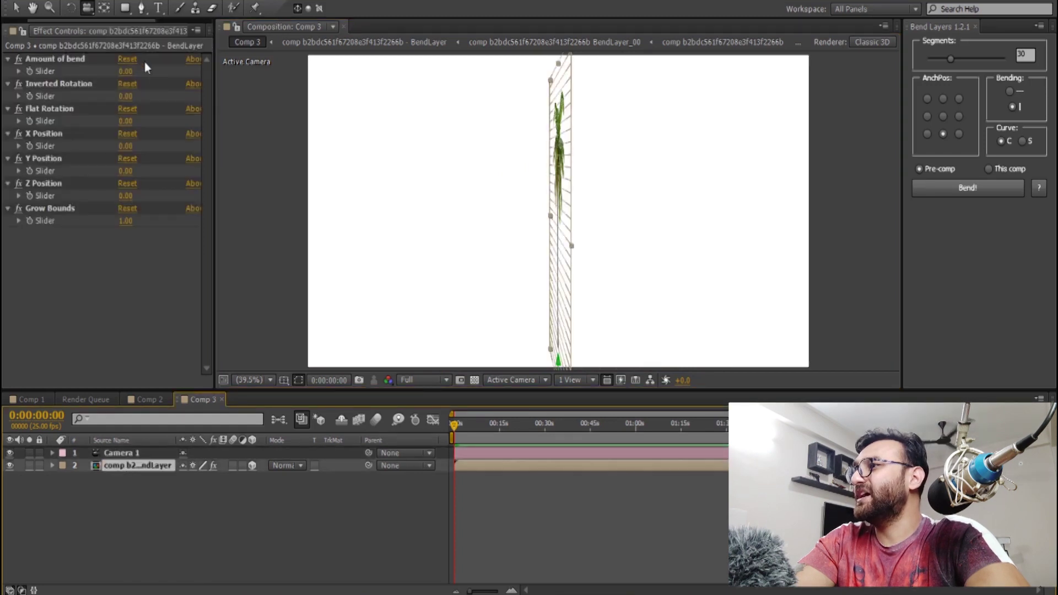
pyautogui.moveTo(126, 72)
pyautogui.mouseDown()
pyautogui.moveTo(146, 72)
pyautogui.moveTo(108, 72)
pyautogui.mouseUp()
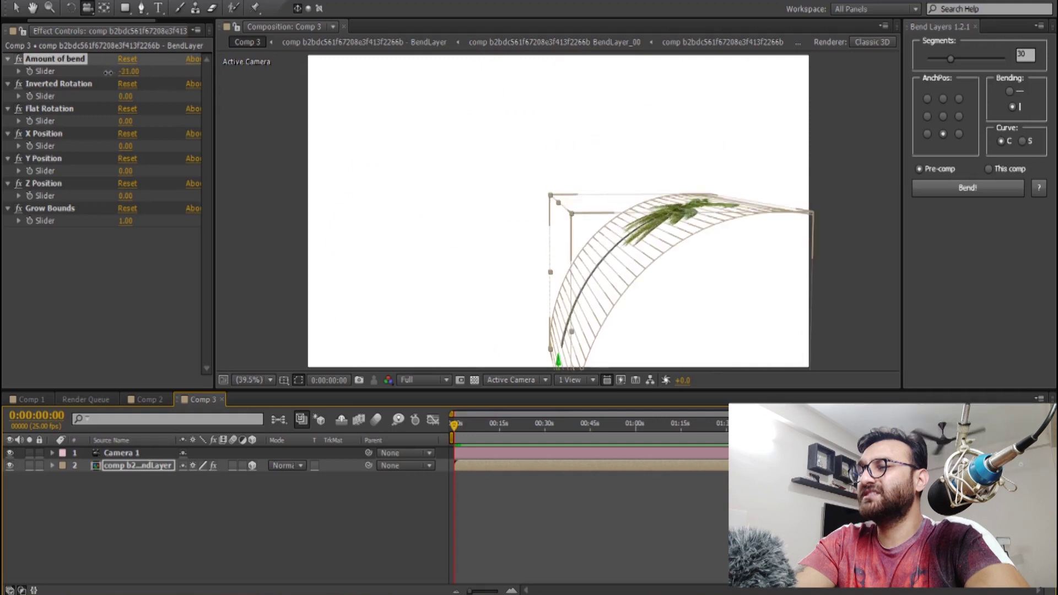
pyautogui.moveTo(120, 77)
pyautogui.mouseDown()
pyautogui.moveTo(163, 81)
pyautogui.moveTo(117, 85)
pyautogui.mouseUp()
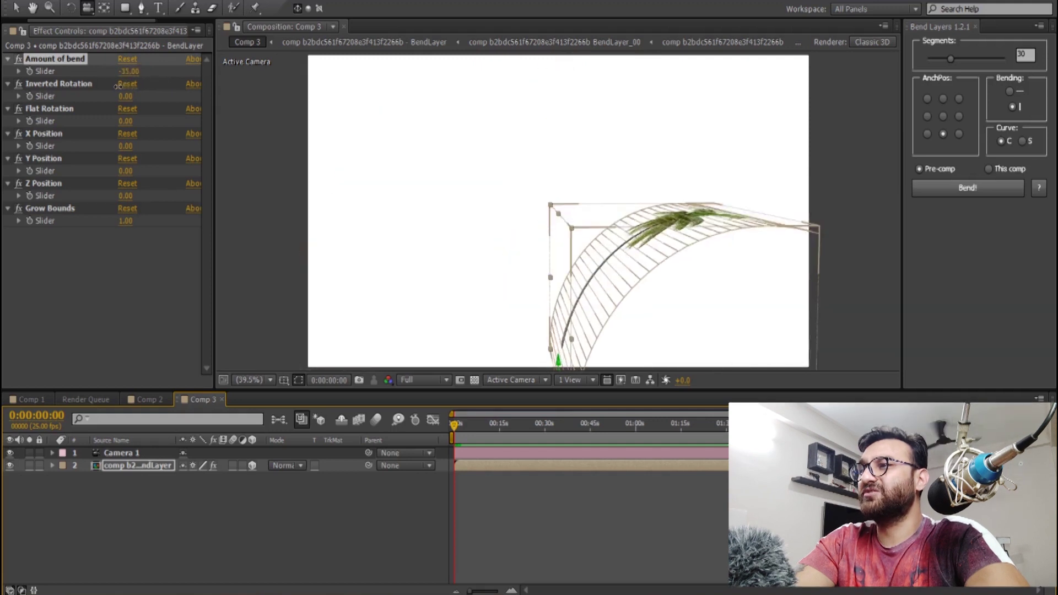
pyautogui.moveTo(128, 85); pyautogui.dragTo(161, 83)
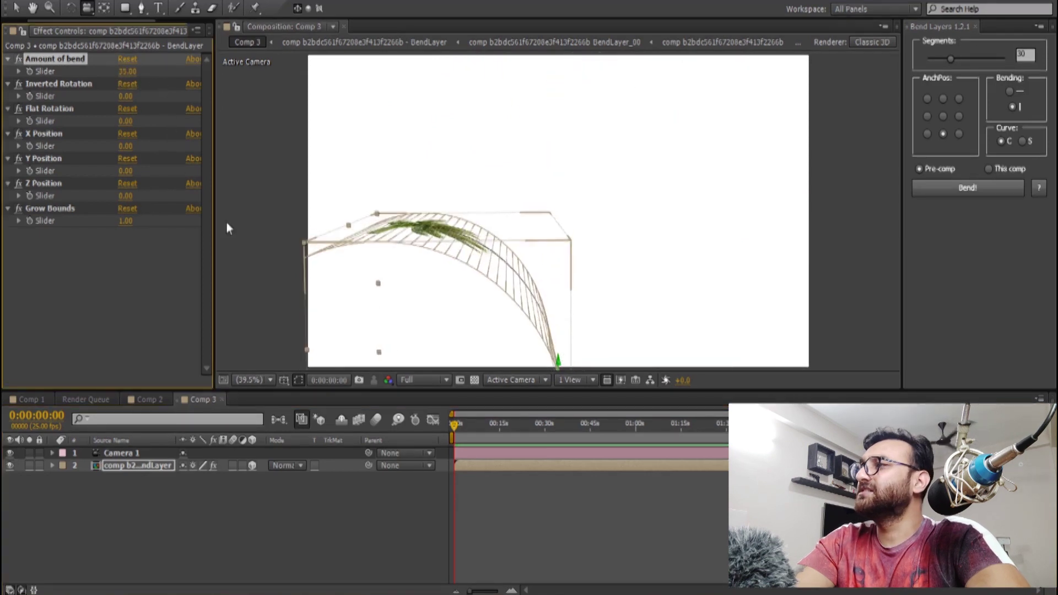
pyautogui.click(124, 60)
pyautogui.click(10, 454)
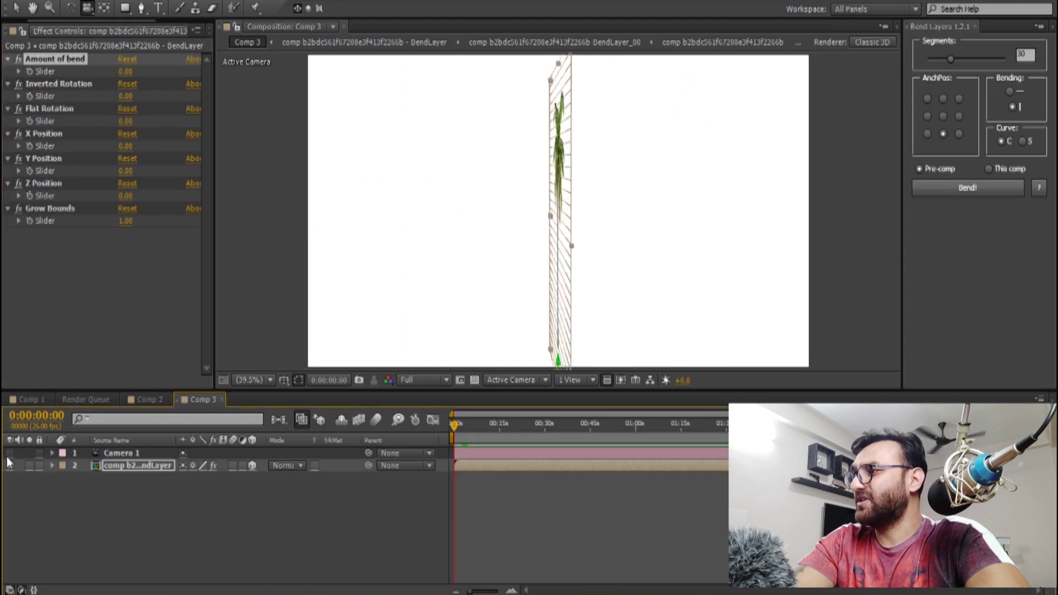
pyautogui.click(158, 464)
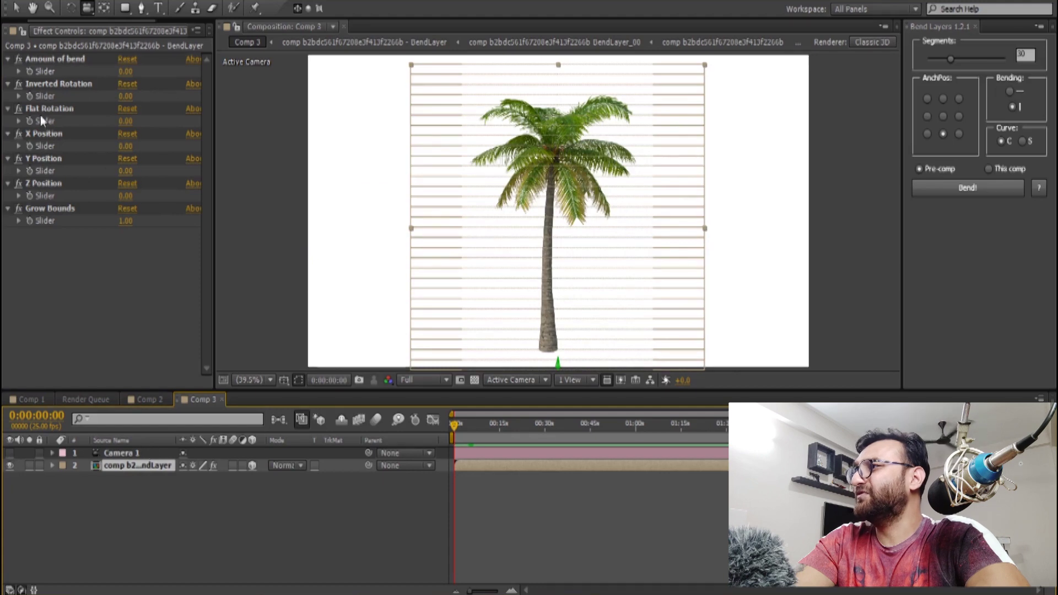
# - Set Flat Rotation to 45.00, then raise Grow Bounds to 40 before settling it at 8.00
pyautogui.moveTo(126, 120)
pyautogui.mouseDown()
pyautogui.moveTo(162, 126)
pyautogui.moveTo(123, 98)
pyautogui.moveTo(150, 113)
pyautogui.mouseUp()
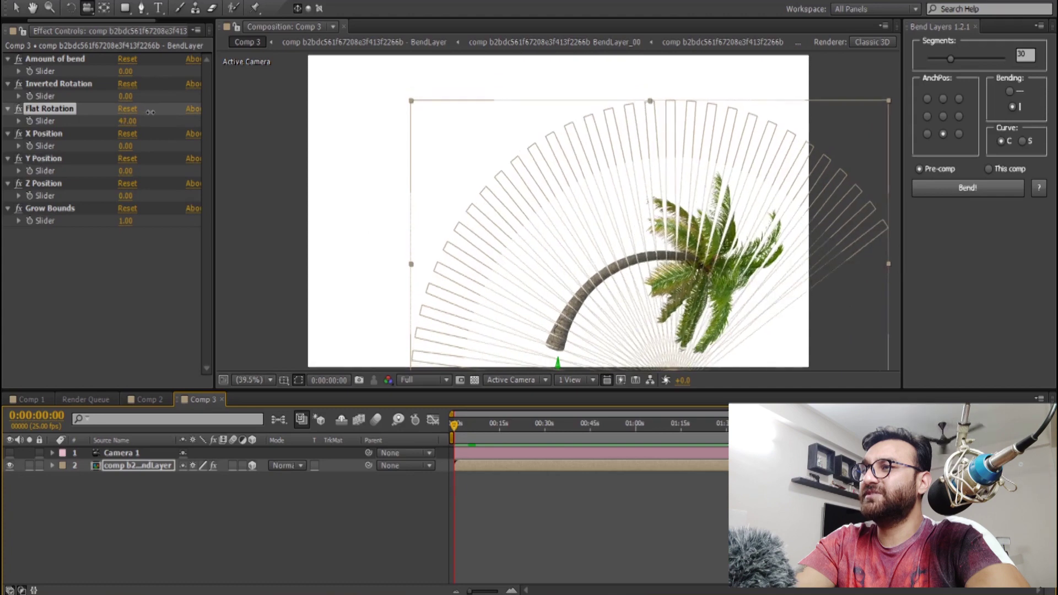
pyautogui.moveTo(150, 113); pyautogui.dragTo(146, 113)
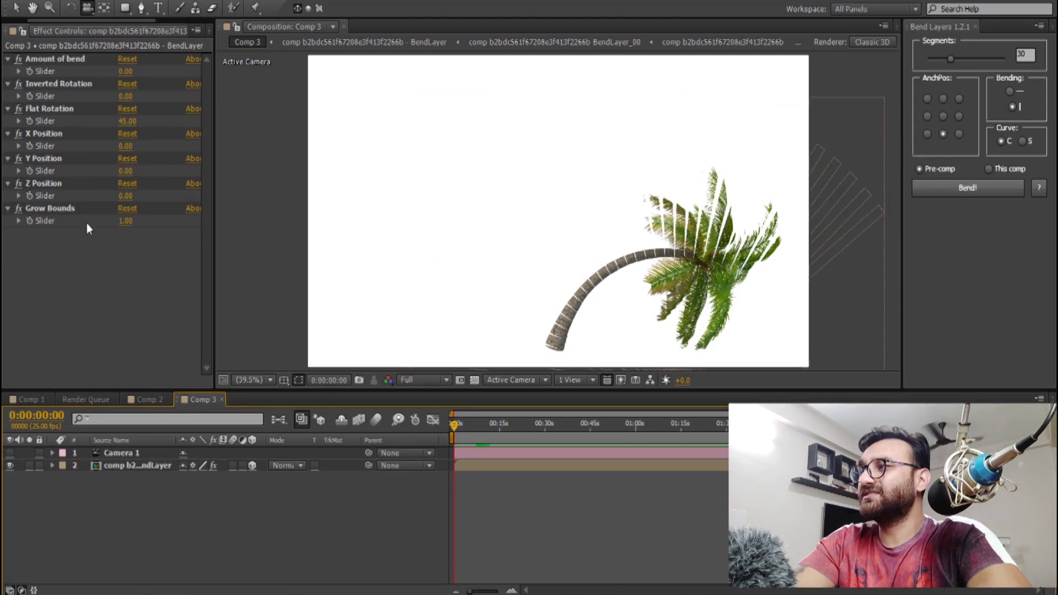
pyautogui.moveTo(130, 231); pyautogui.dragTo(138, 223)
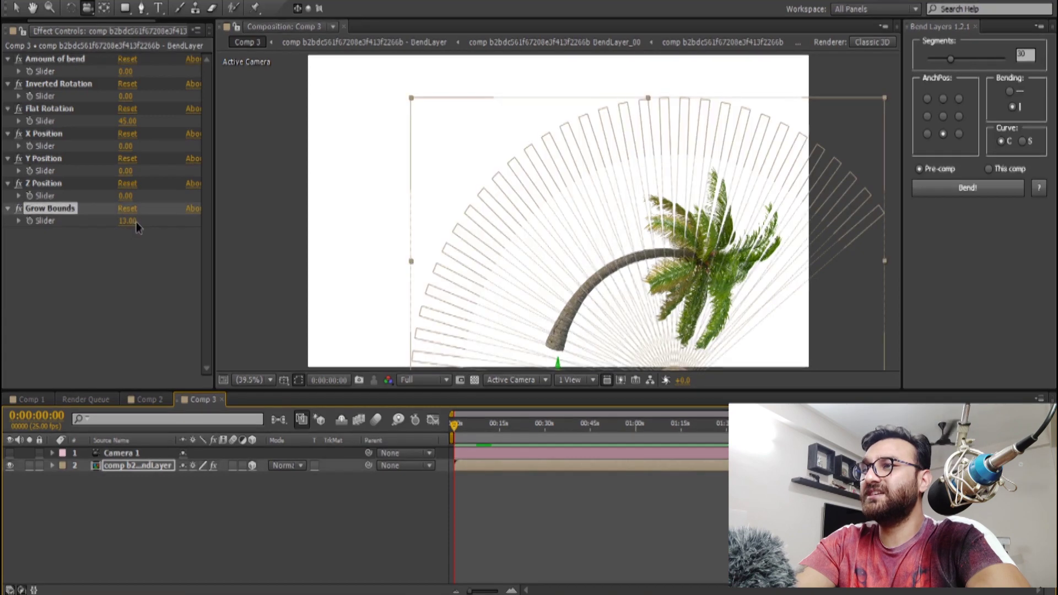
pyautogui.moveTo(135, 221); pyautogui.dragTo(153, 228)
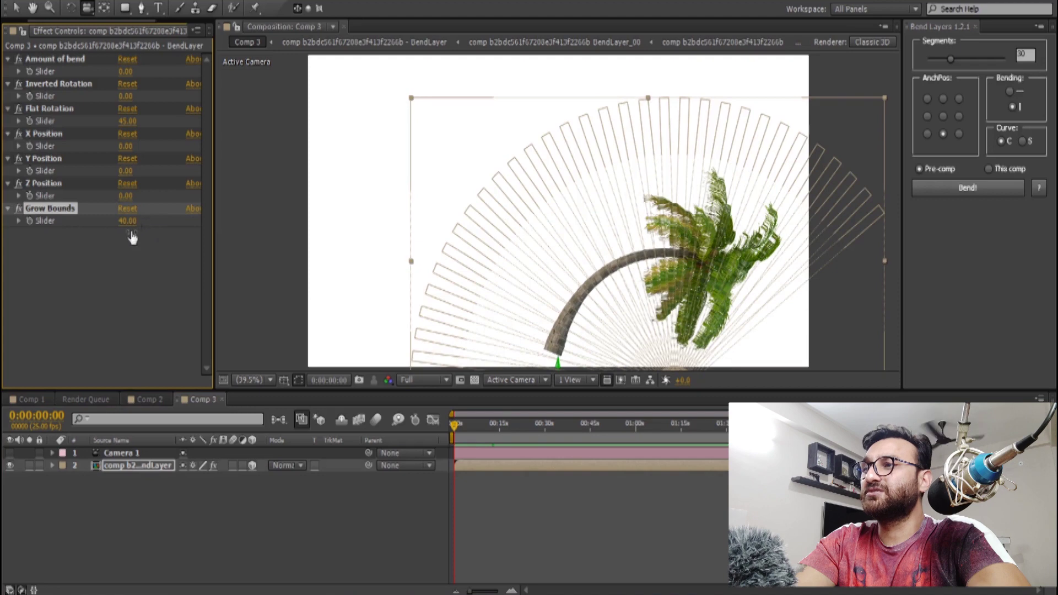
pyautogui.moveTo(126, 231); pyautogui.dragTo(111, 229)
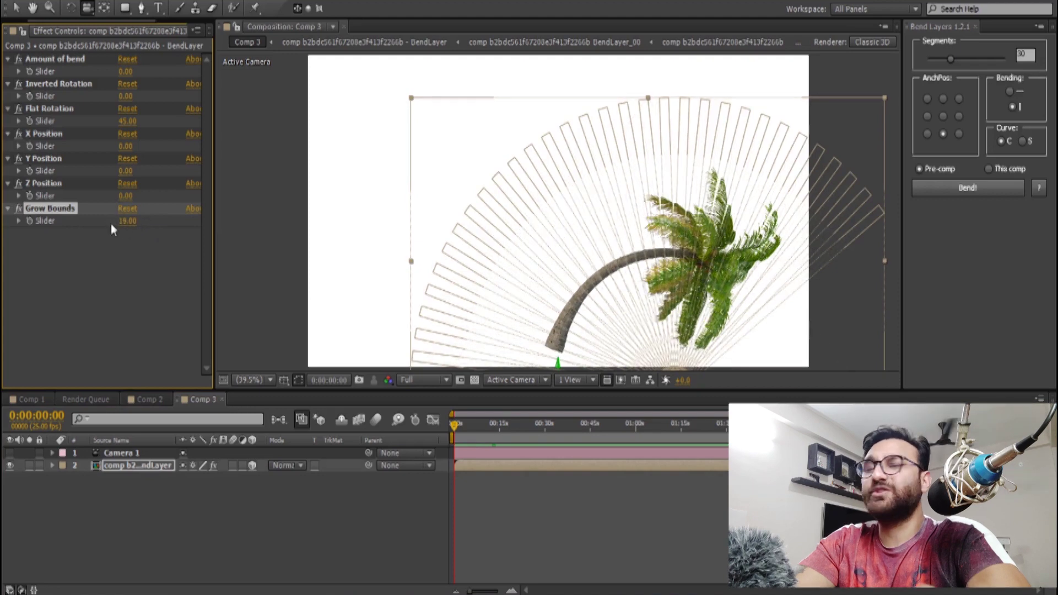
pyautogui.moveTo(116, 228); pyautogui.dragTo(114, 226)
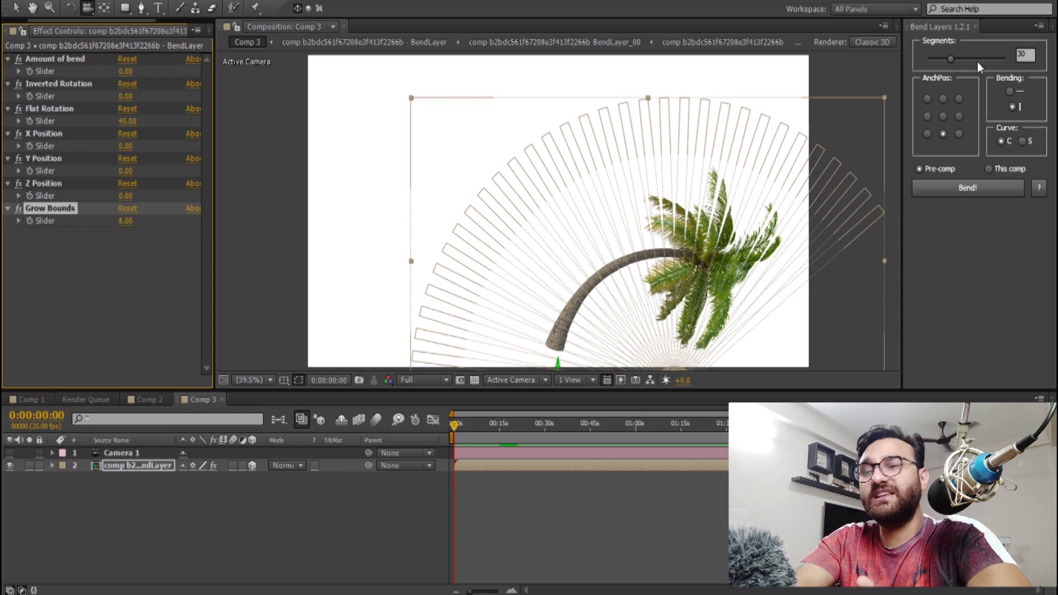
pyautogui.click(53, 234)
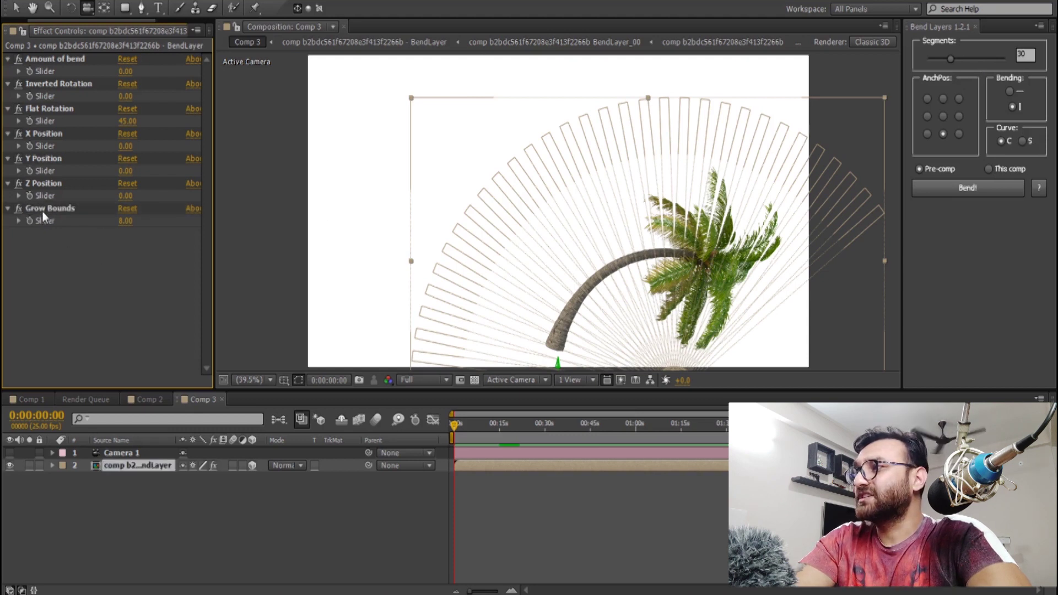
# - After trying 29 and resetting, set Flat Rotation to -18.00 and keyframe it at 0:00:00:00
pyautogui.click(42, 211)
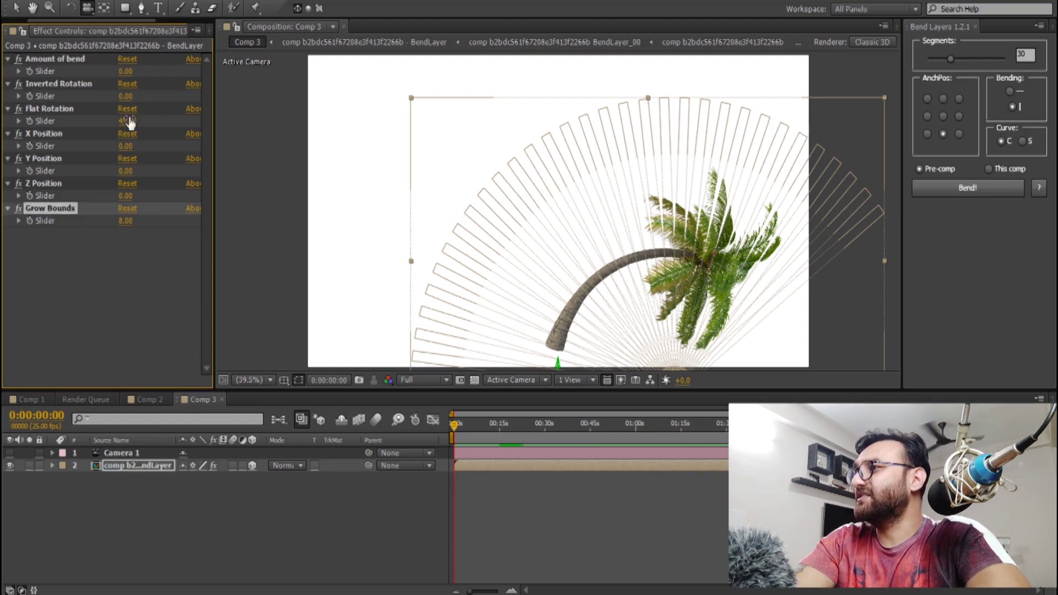
pyautogui.moveTo(123, 121); pyautogui.dragTo(103, 119)
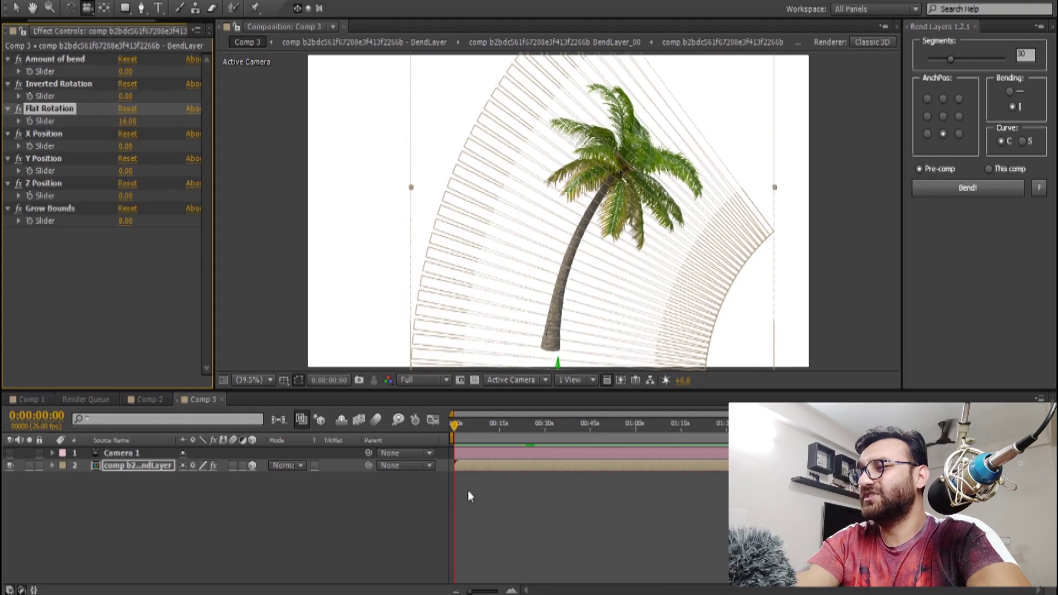
pyautogui.click(127, 108)
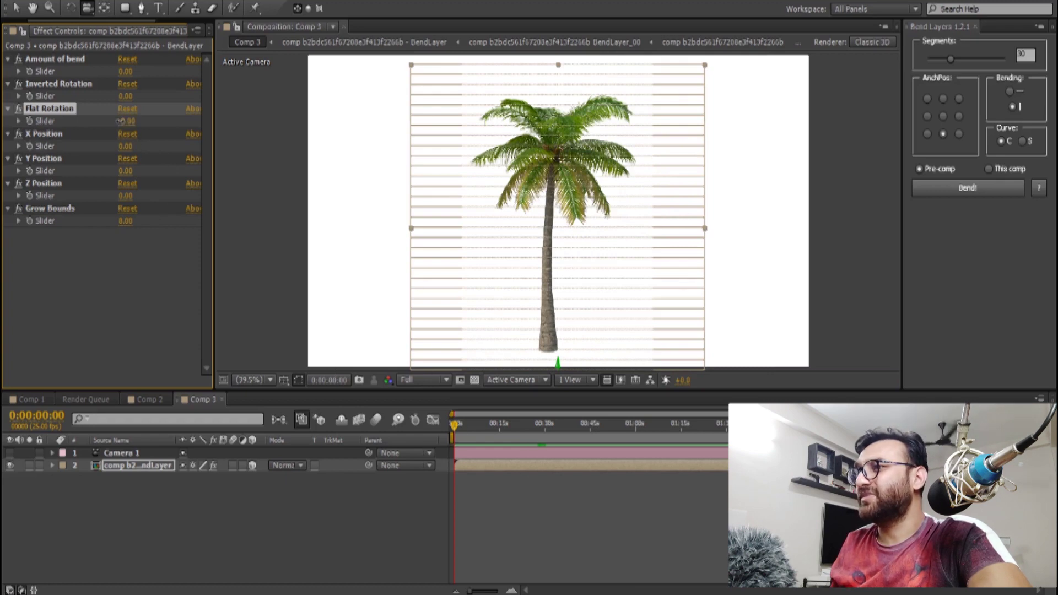
pyautogui.moveTo(120, 120); pyautogui.dragTo(109, 121)
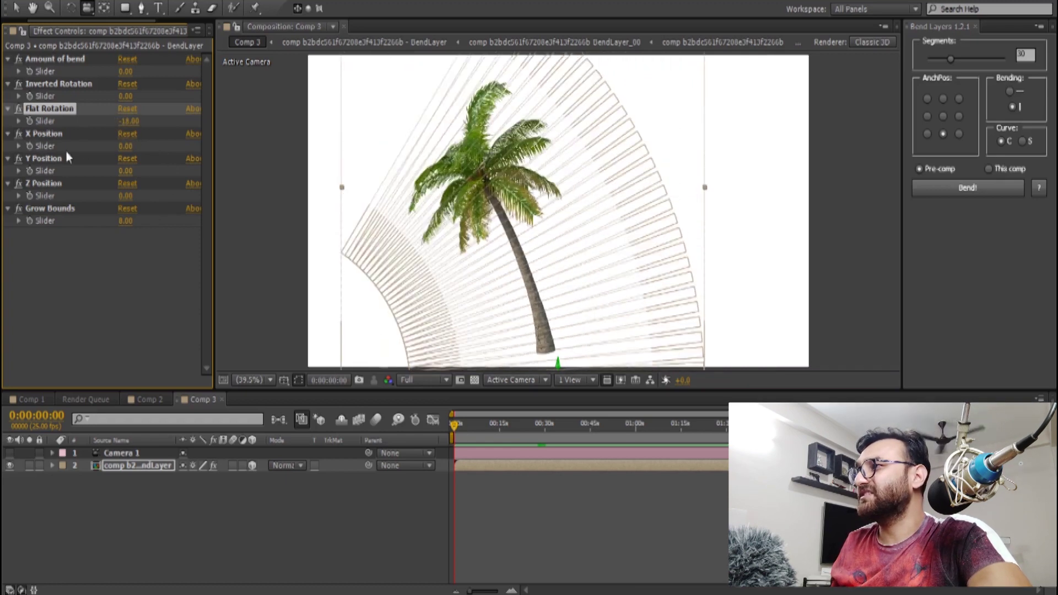
pyautogui.click(29, 121)
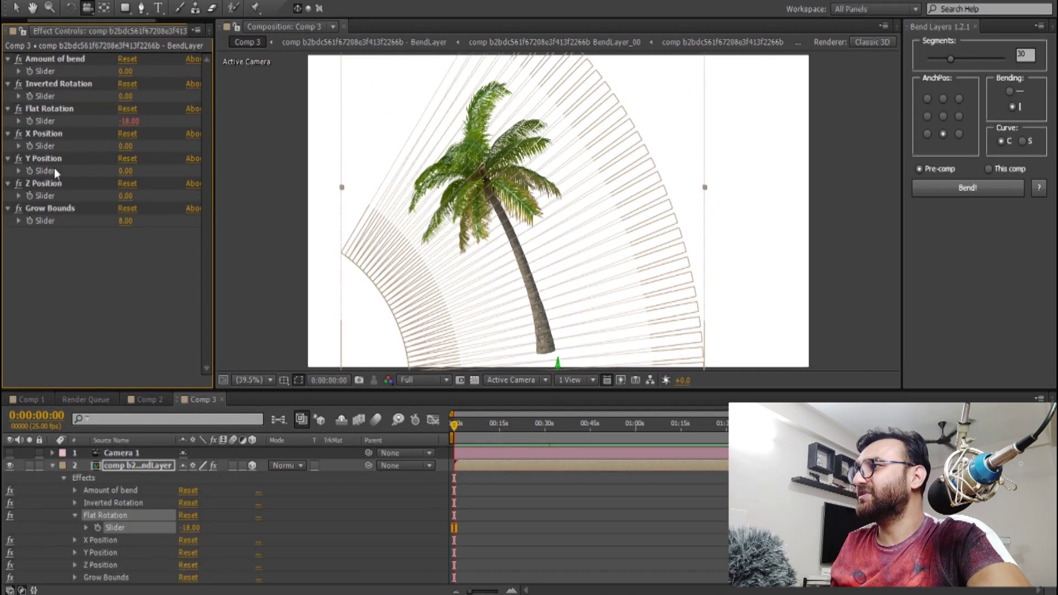
pyautogui.click(29, 120)
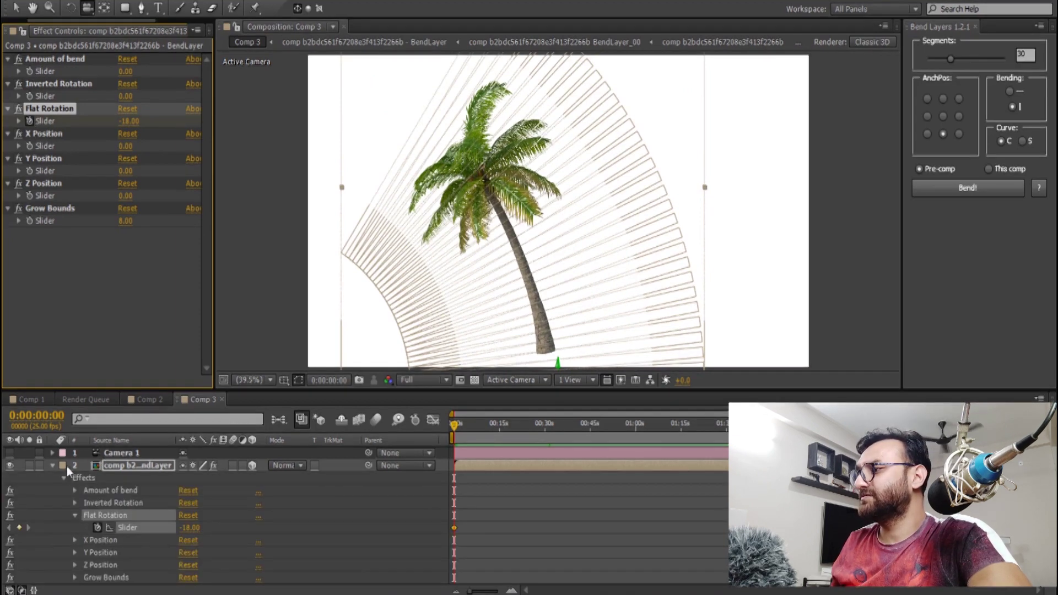
# - At 0:00:13:24 key Flat Rotation at 36.00 with Grow Bounds 1, then return to frame 0
pyautogui.press('u')
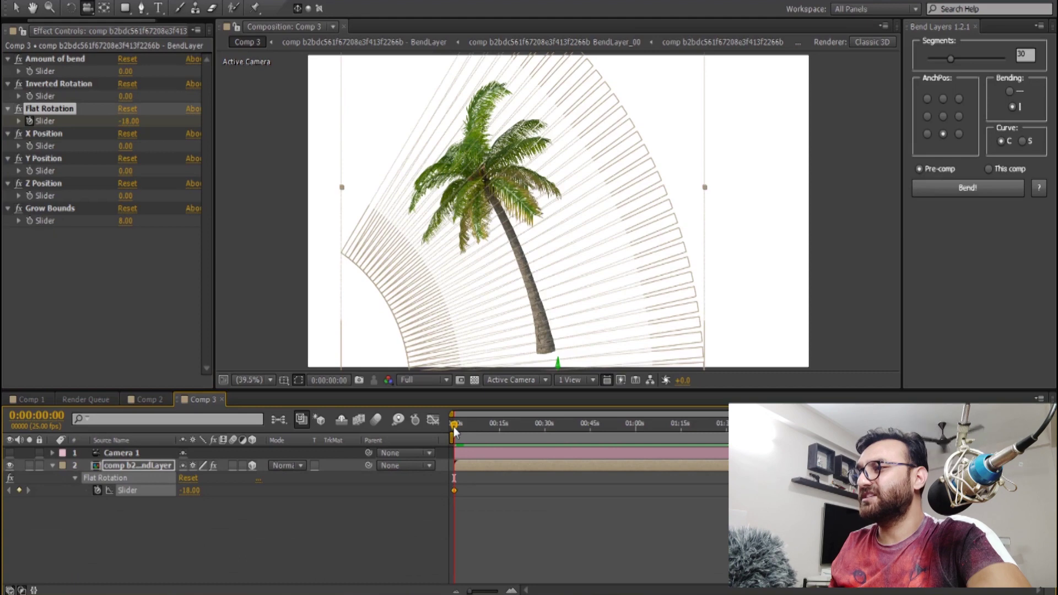
pyautogui.moveTo(465, 428); pyautogui.dragTo(495, 431)
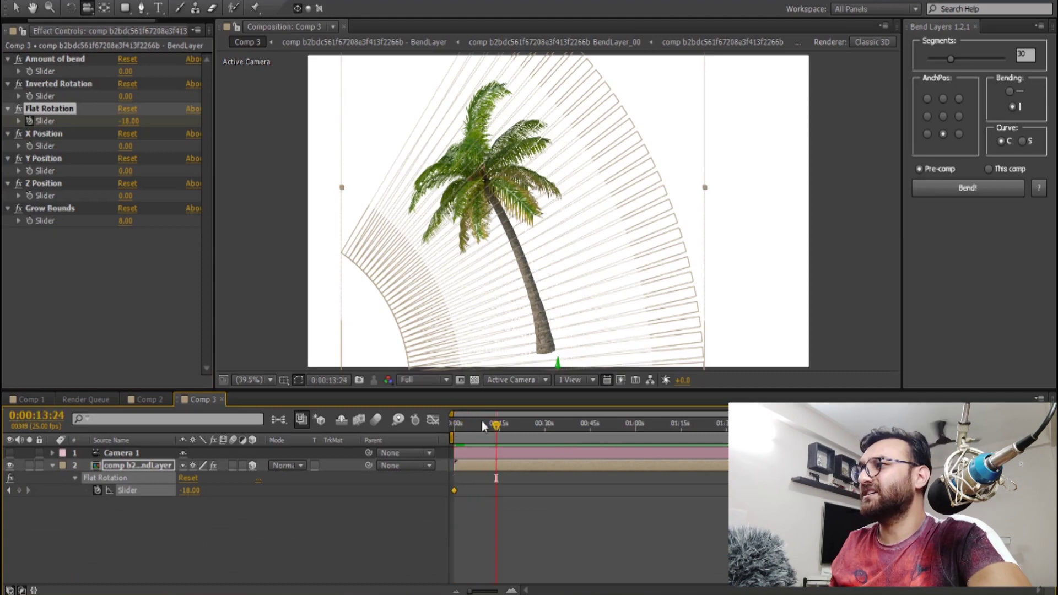
pyautogui.moveTo(149, 121); pyautogui.dragTo(159, 149)
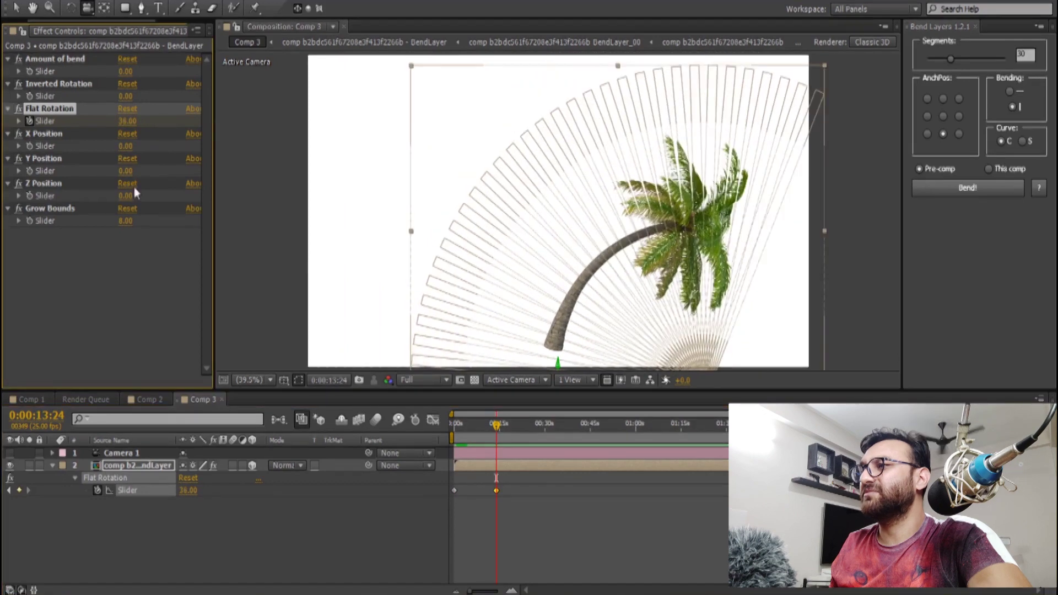
pyautogui.press('Return')
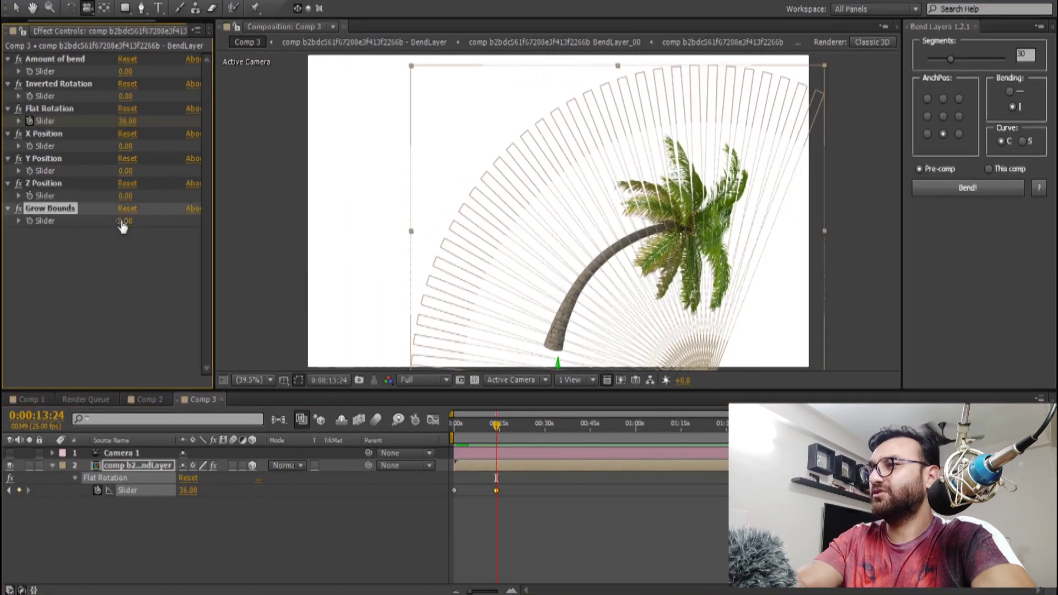
pyautogui.write('1')
pyautogui.click(291, 527)
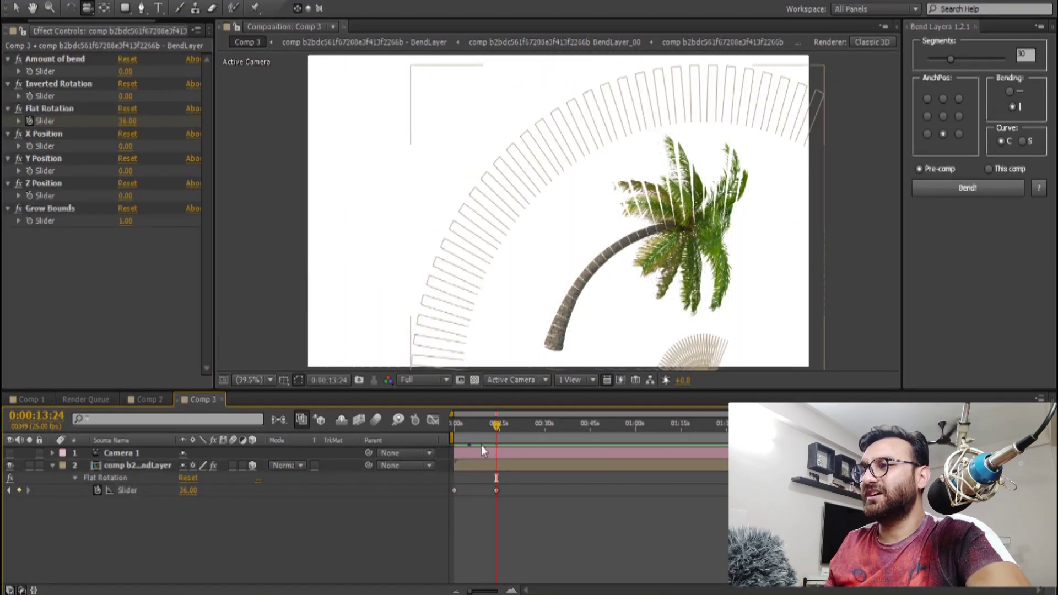
pyautogui.moveTo(460, 434); pyautogui.dragTo(378, 533)
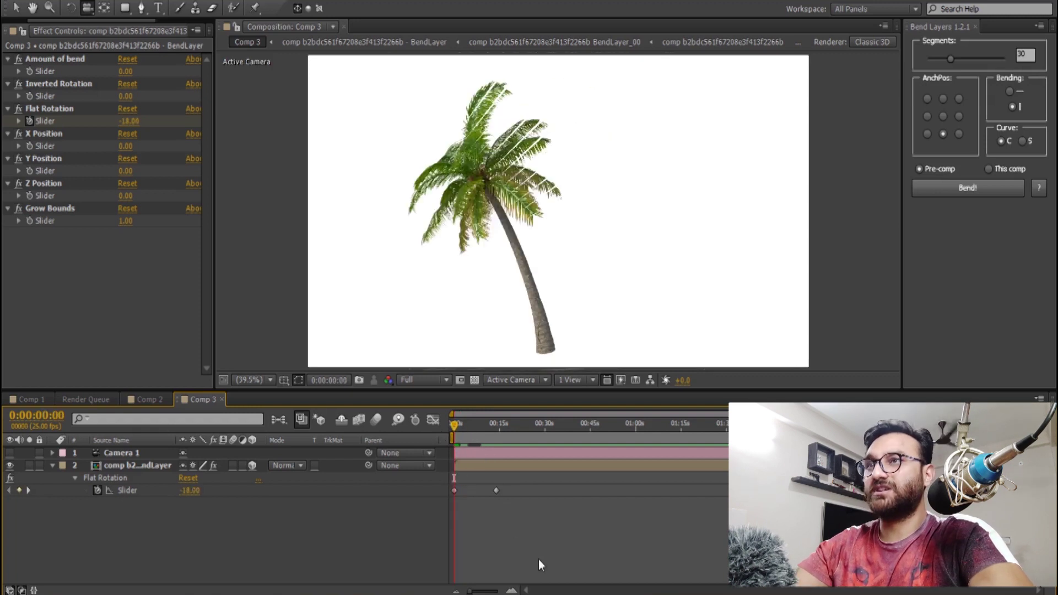
pyautogui.press('space')
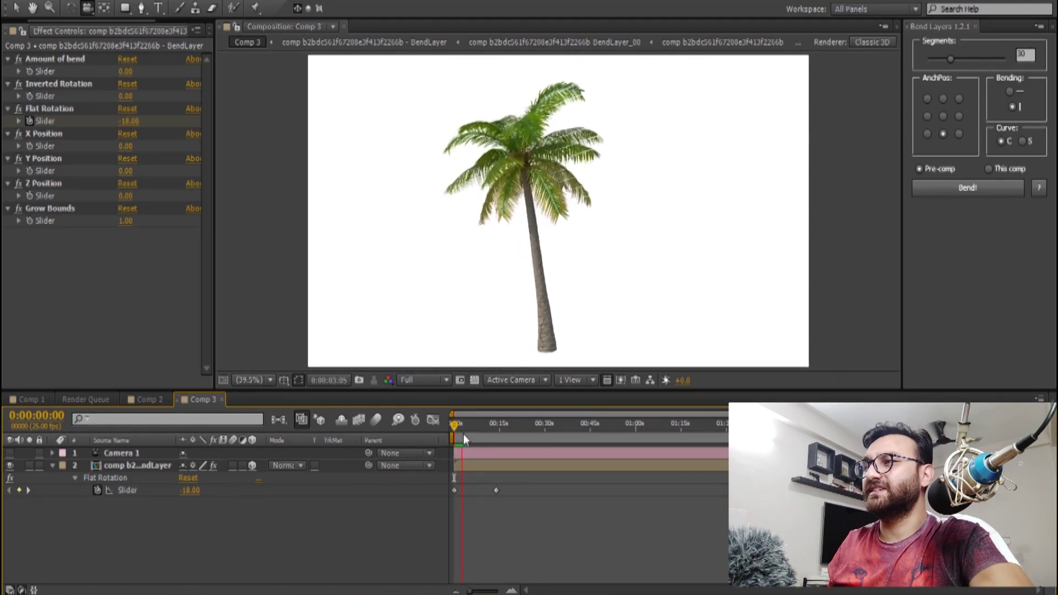
pyautogui.press('space')
pyautogui.moveTo(468, 434); pyautogui.dragTo(453, 432)
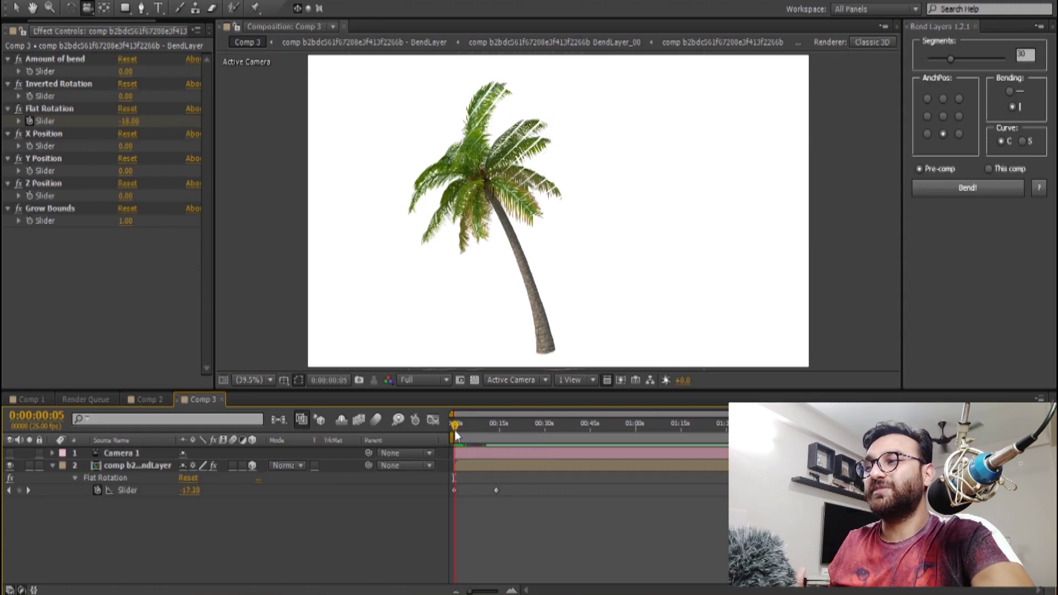
pyautogui.moveTo(452, 432); pyautogui.dragTo(457, 431)
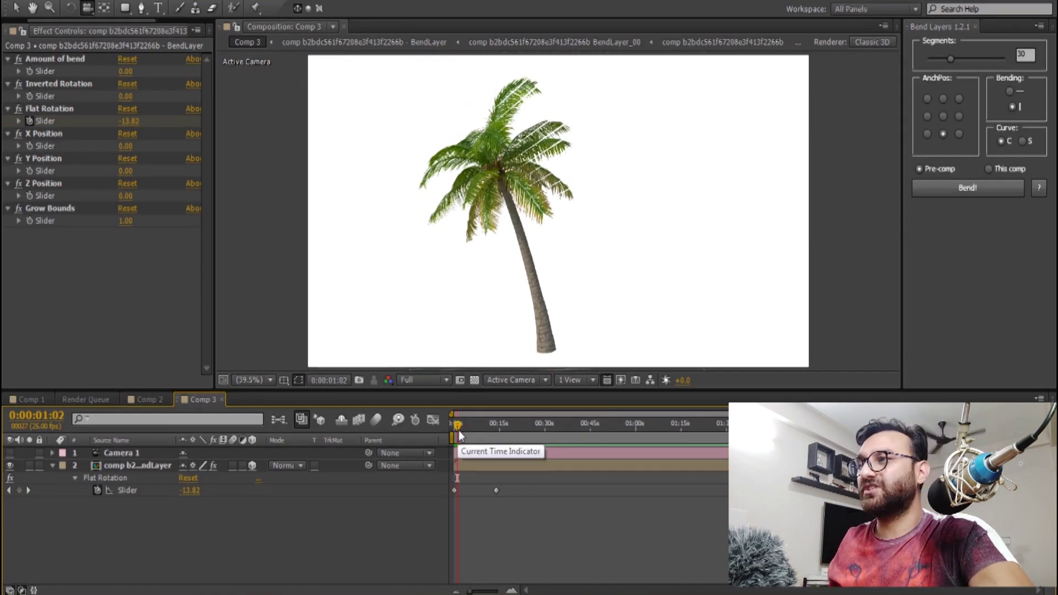
pyautogui.moveTo(458, 431)
pyautogui.mouseDown()
pyautogui.moveTo(450, 426)
pyautogui.moveTo(488, 425)
pyautogui.moveTo(454, 424)
pyautogui.mouseUp()
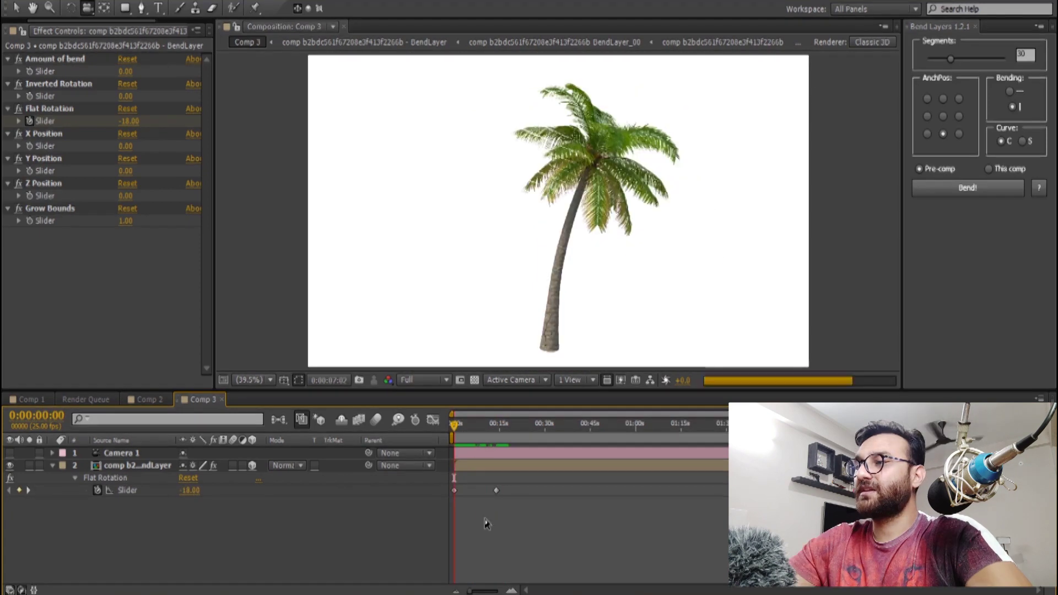